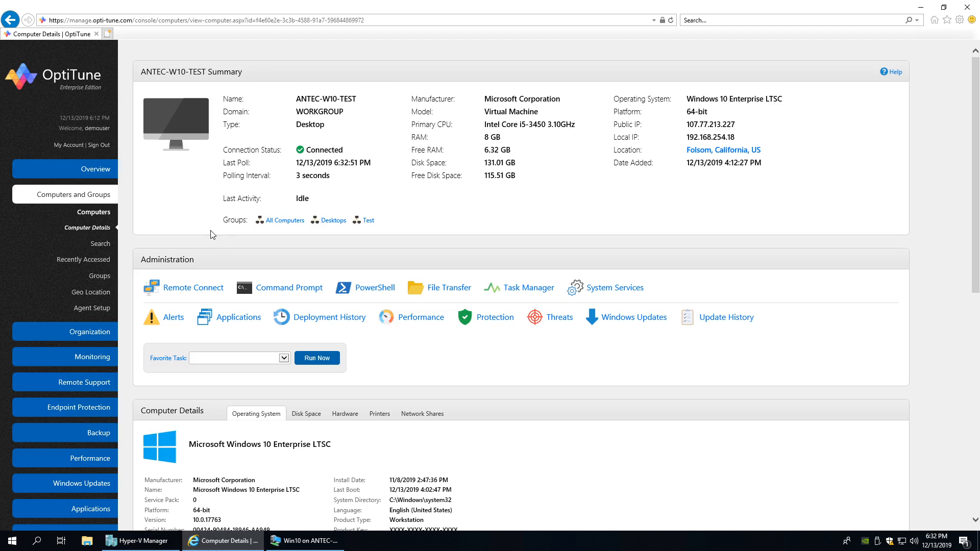
# - Switch between the test VM, Hyper-V console and OptiTune computer details, highlighting the Virtual Machine model
pyautogui.click(317, 542)
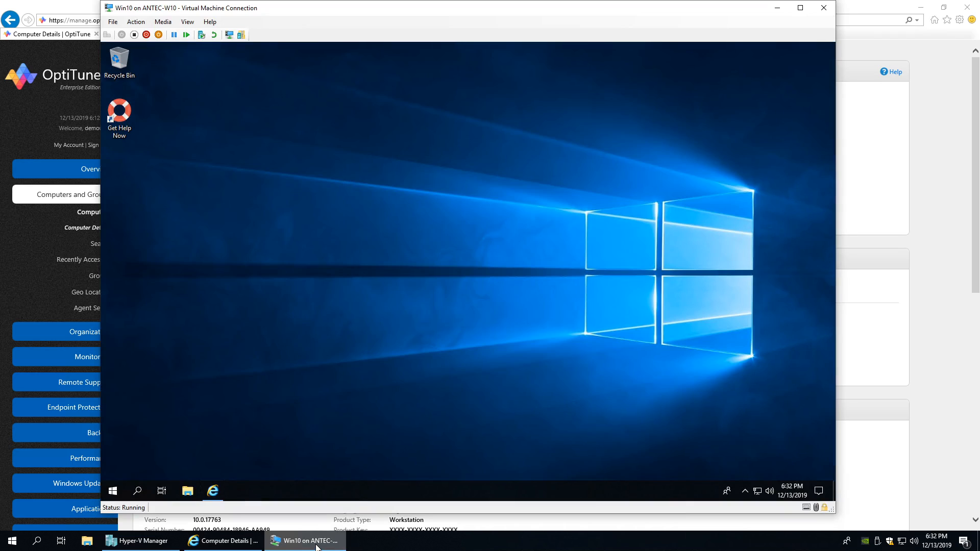
pyautogui.click(160, 541)
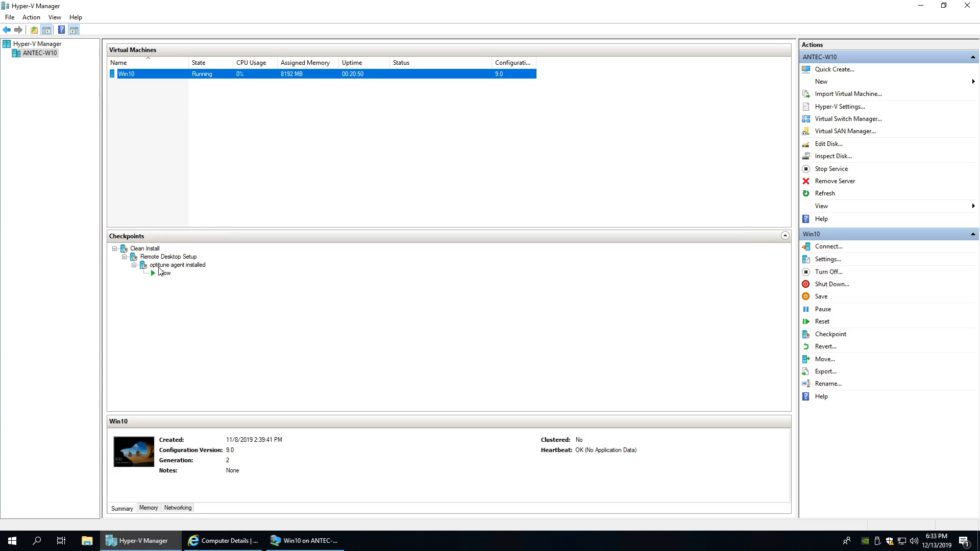
pyautogui.click(304, 542)
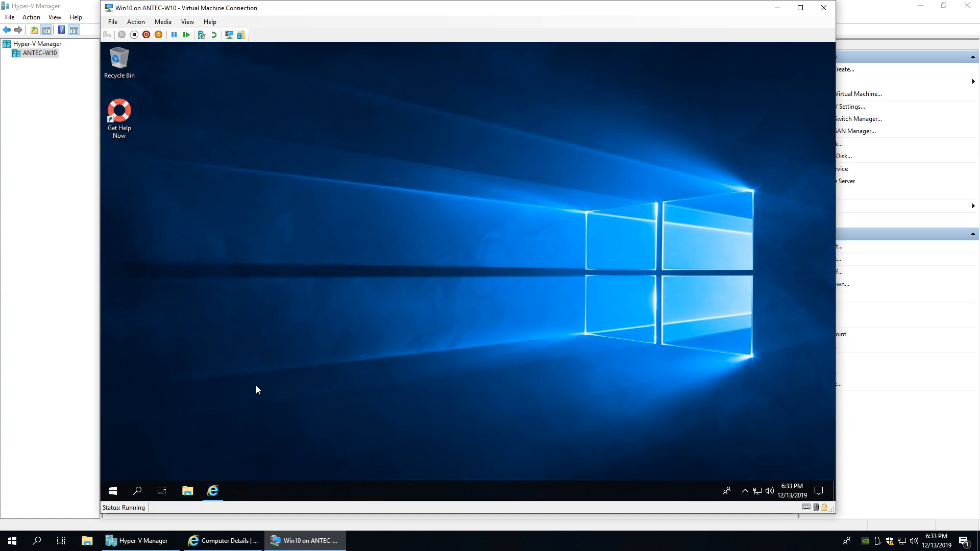
pyautogui.click(223, 541)
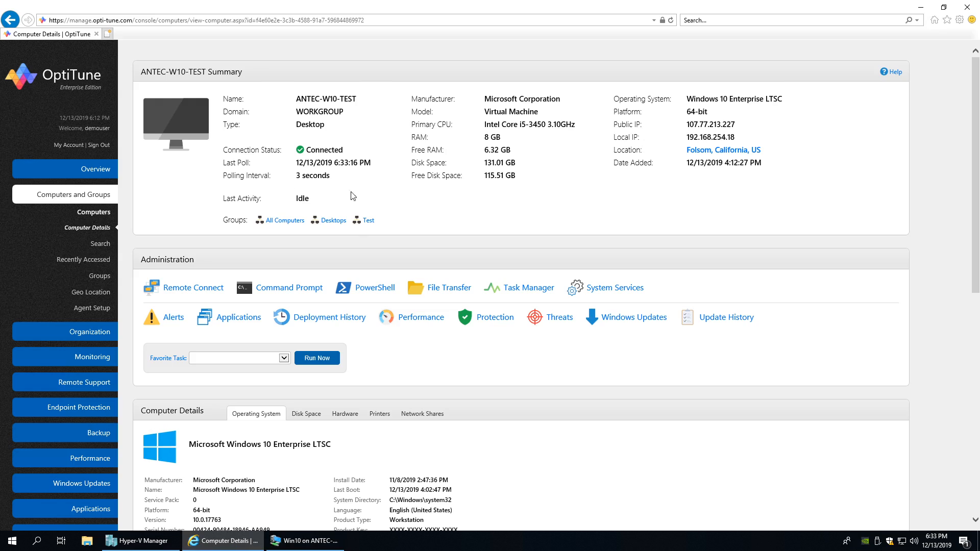
pyautogui.moveTo(484, 111); pyautogui.dragTo(520, 111)
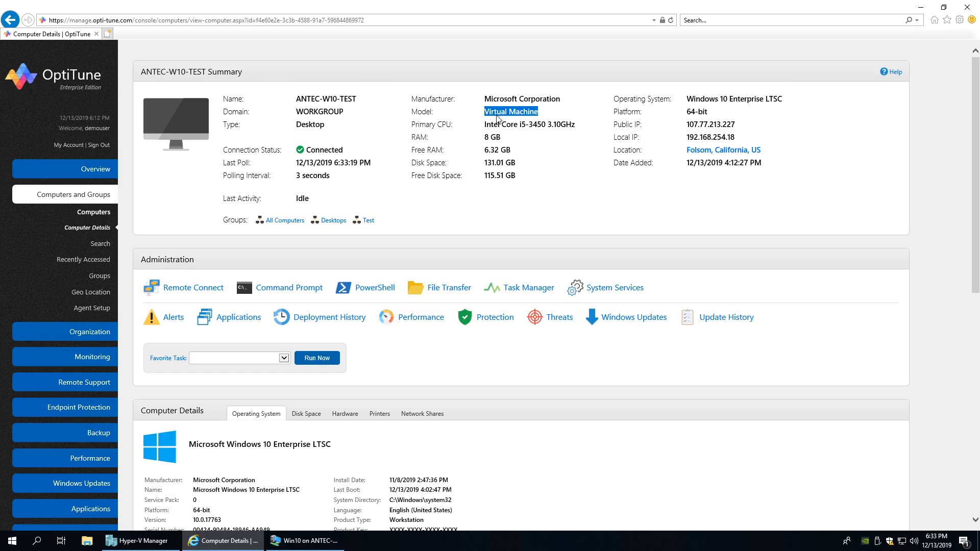
pyautogui.click(474, 151)
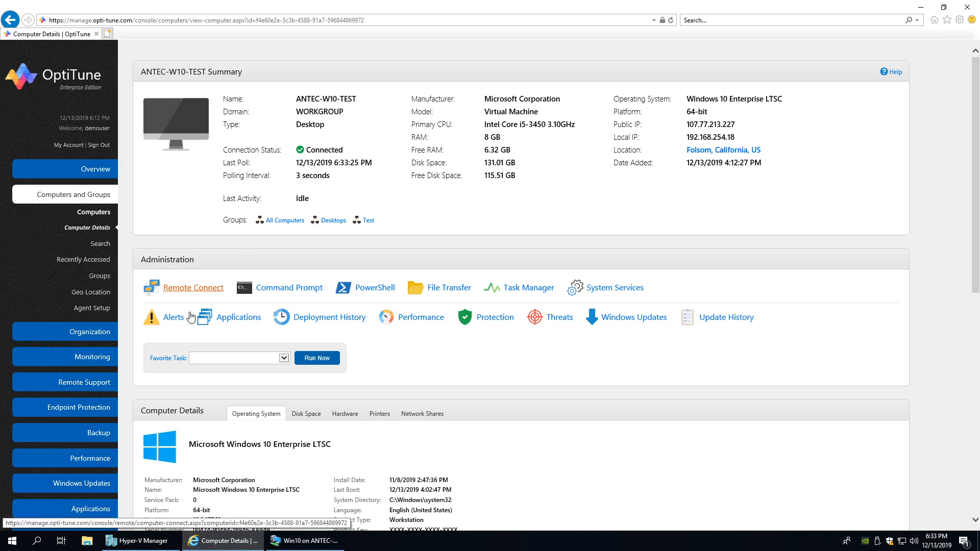
# - Start a new install task from Applications > Install Tasks
pyautogui.scroll(-3, 117, 394)
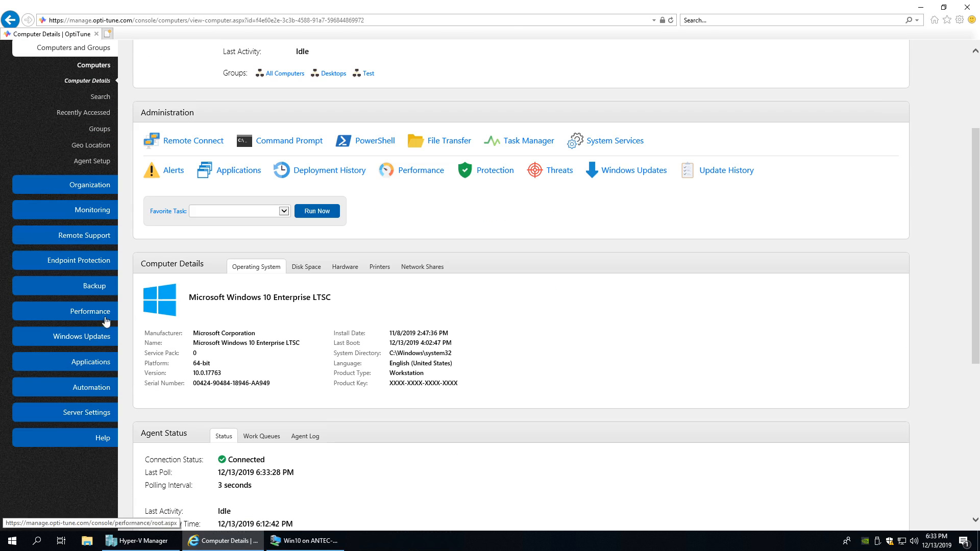
pyautogui.click(105, 361)
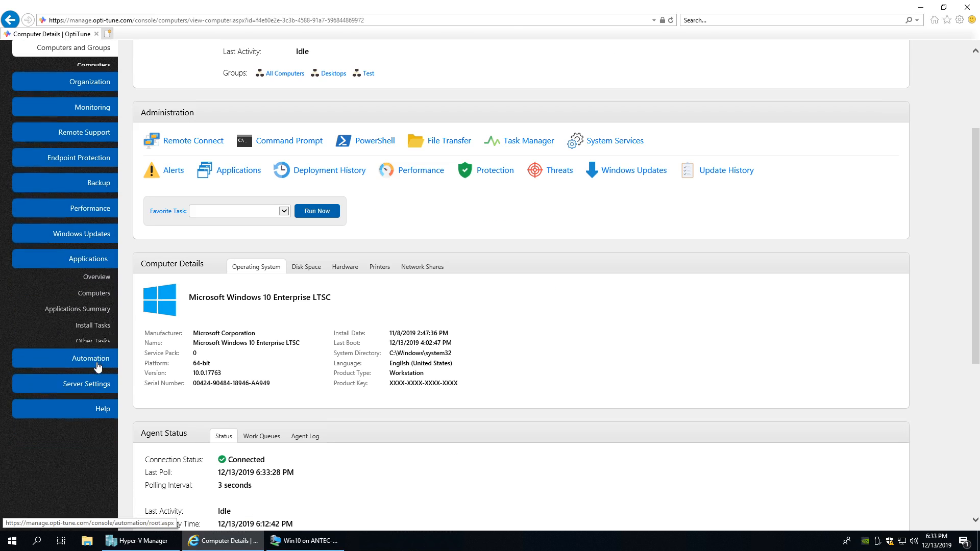
pyautogui.click(99, 316)
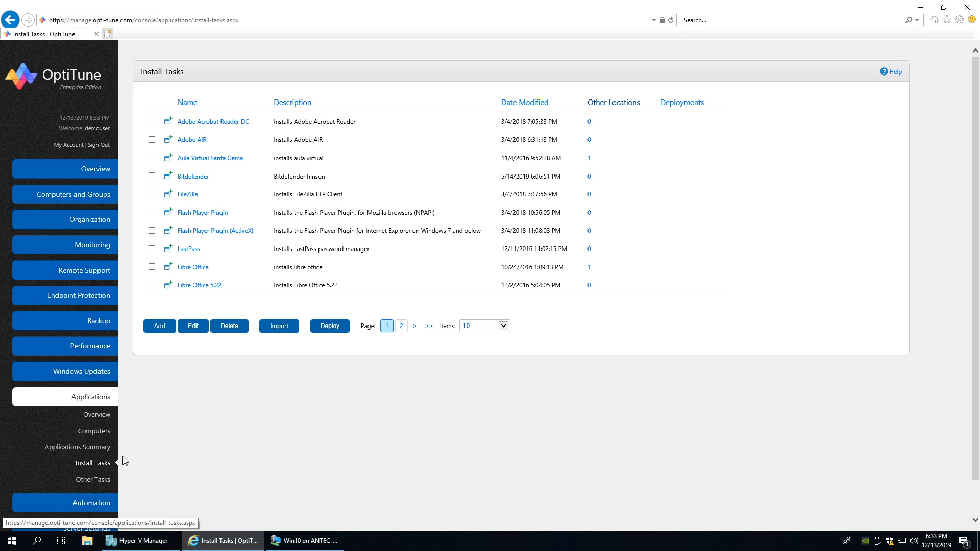
pyautogui.click(159, 329)
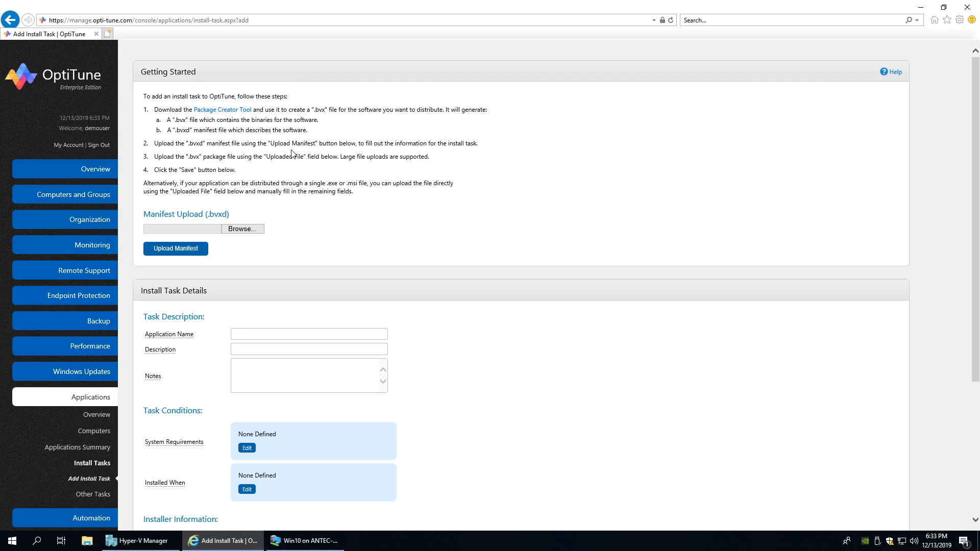
pyautogui.scroll(-5, 284, 171)
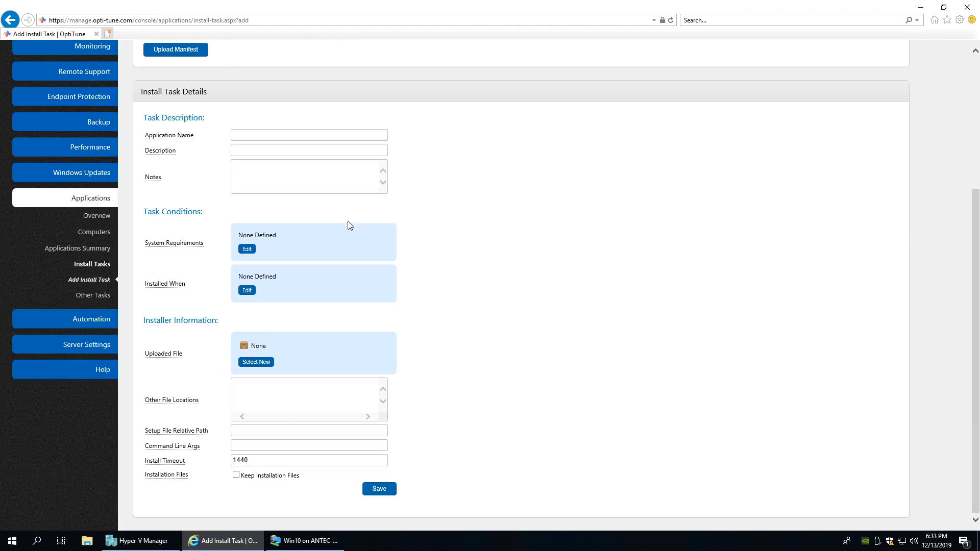
pyautogui.scroll(2, 277, 253)
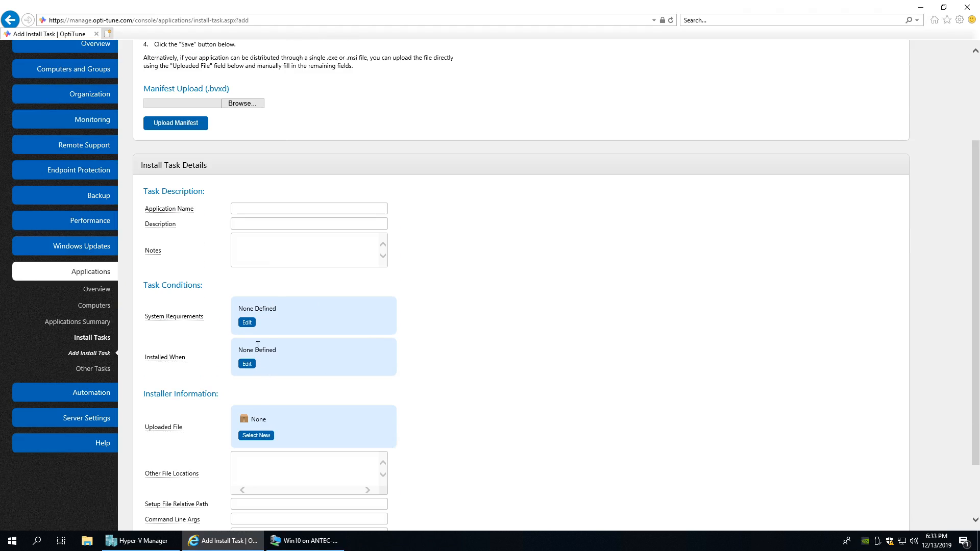
pyautogui.scroll(-2, 257, 395)
pyautogui.scroll(5, 256, 352)
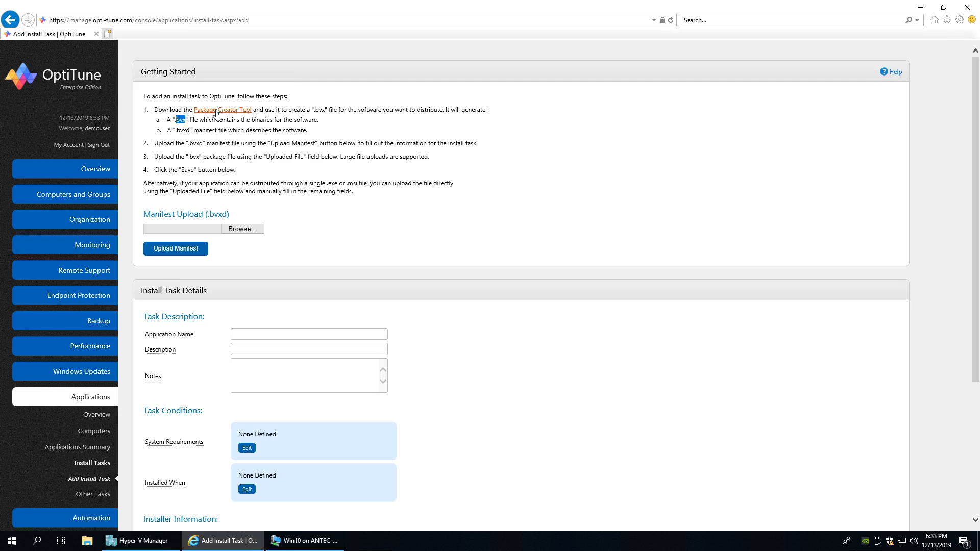
pyautogui.scroll(-4, 271, 218)
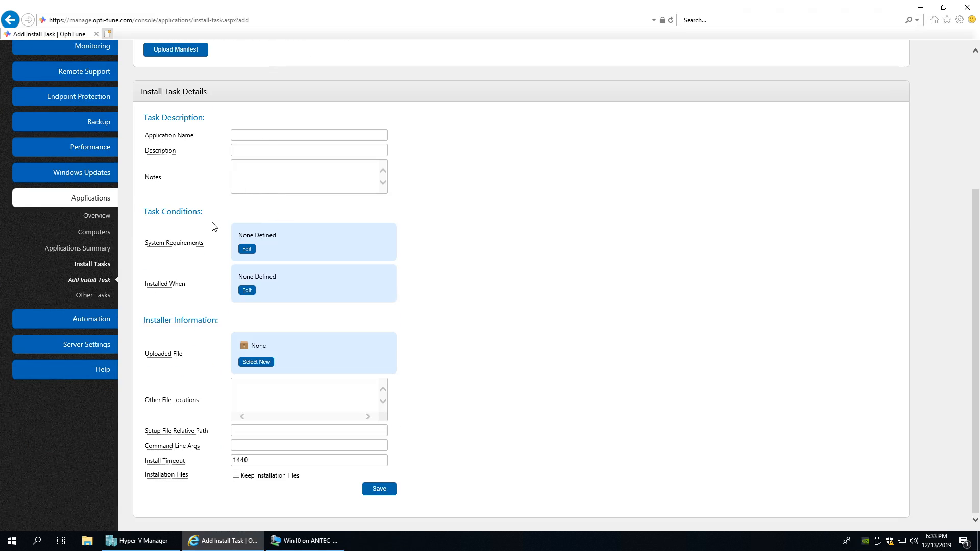
pyautogui.moveTo(156, 289)
pyautogui.click(247, 291)
pyautogui.click(462, 128)
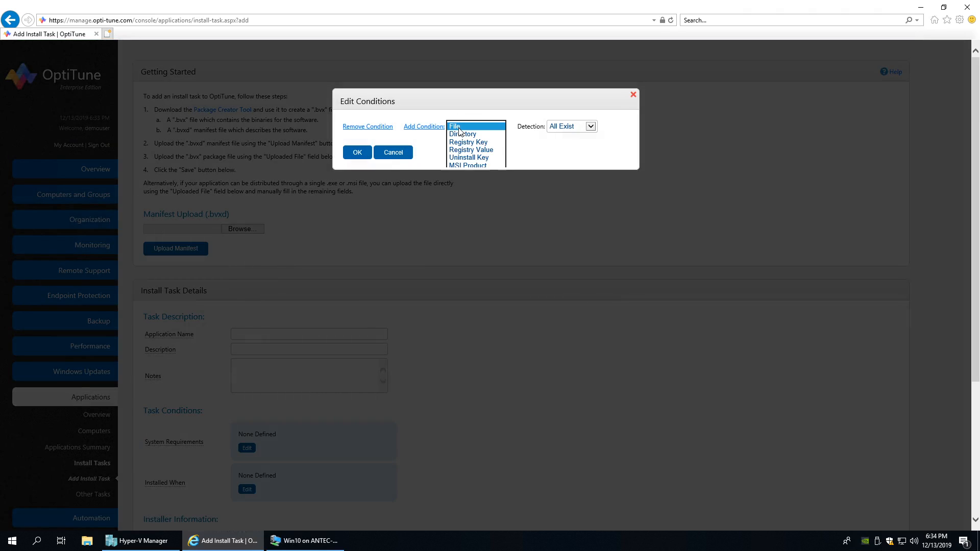
pyautogui.click(465, 164)
pyautogui.click(430, 128)
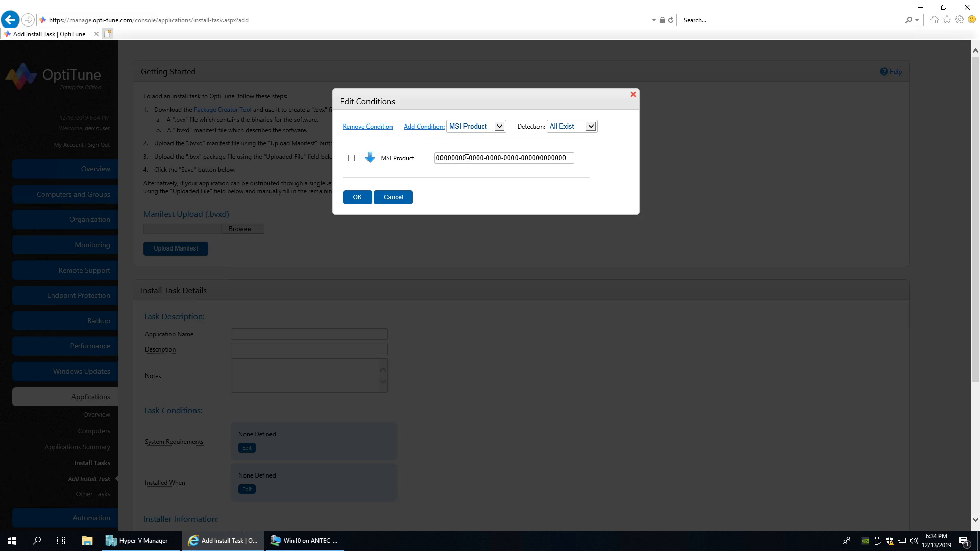
pyautogui.moveTo(438, 158); pyautogui.dragTo(599, 163)
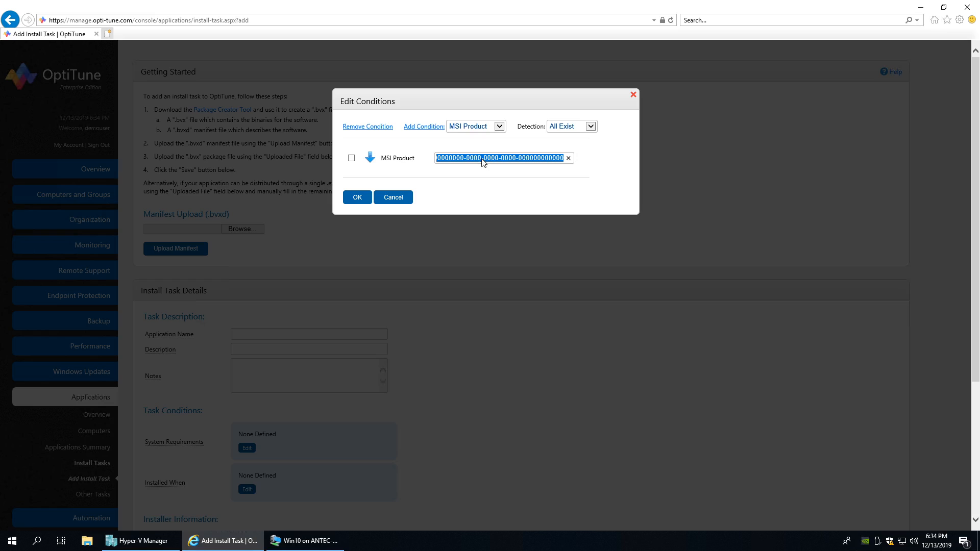
pyautogui.click(463, 127)
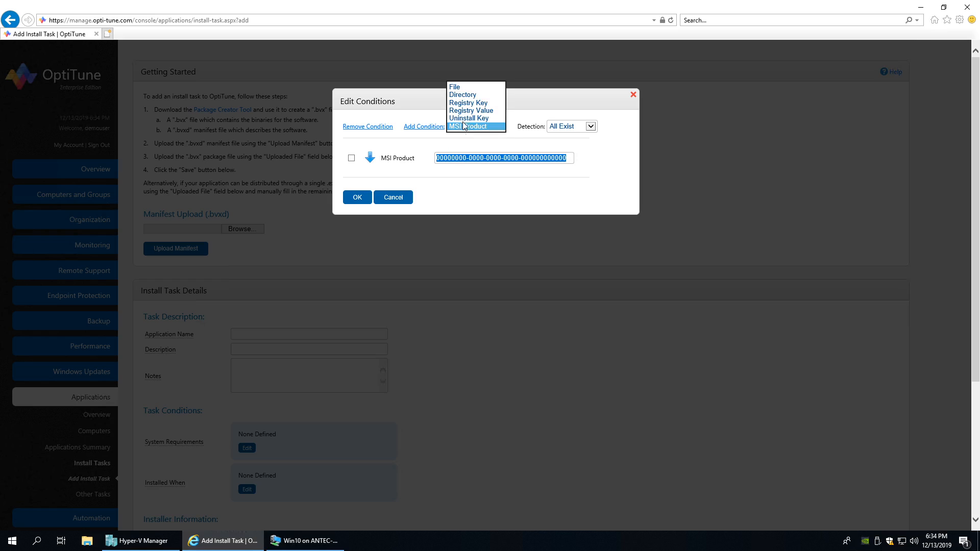
pyautogui.click(466, 119)
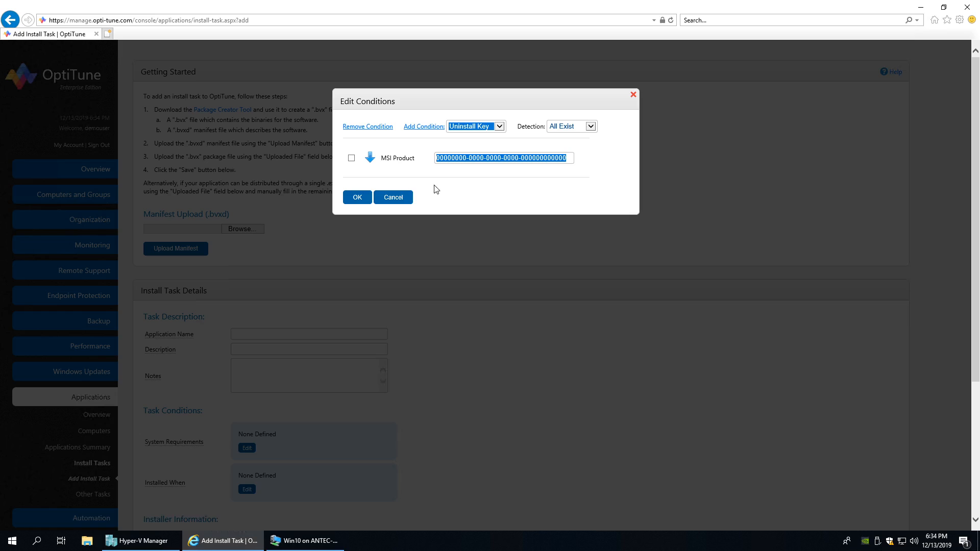
pyautogui.click(404, 197)
pyautogui.scroll(-4, 372, 236)
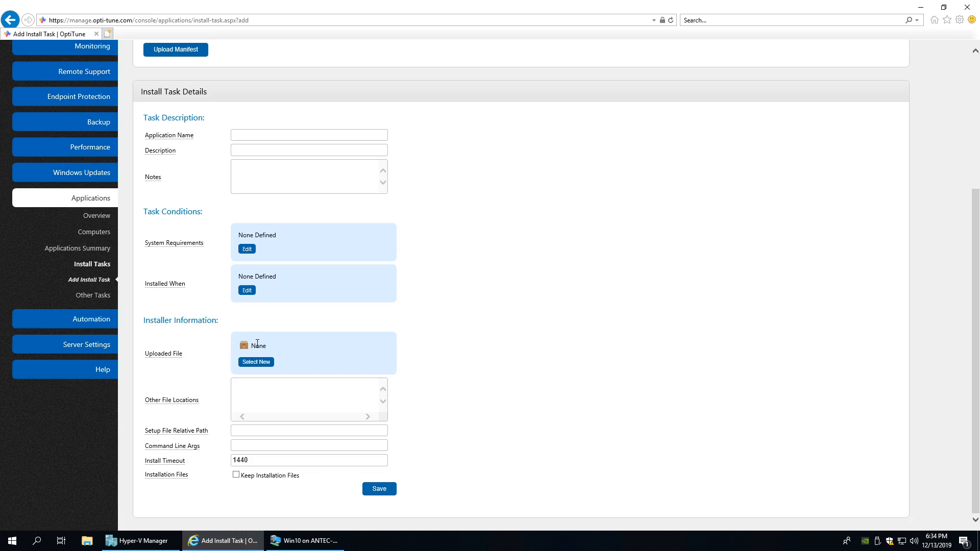
# - Check the Add Install Task field help, then bring the Win10 test VM window forward
pyautogui.moveTo(181, 434)
pyautogui.moveTo(186, 452)
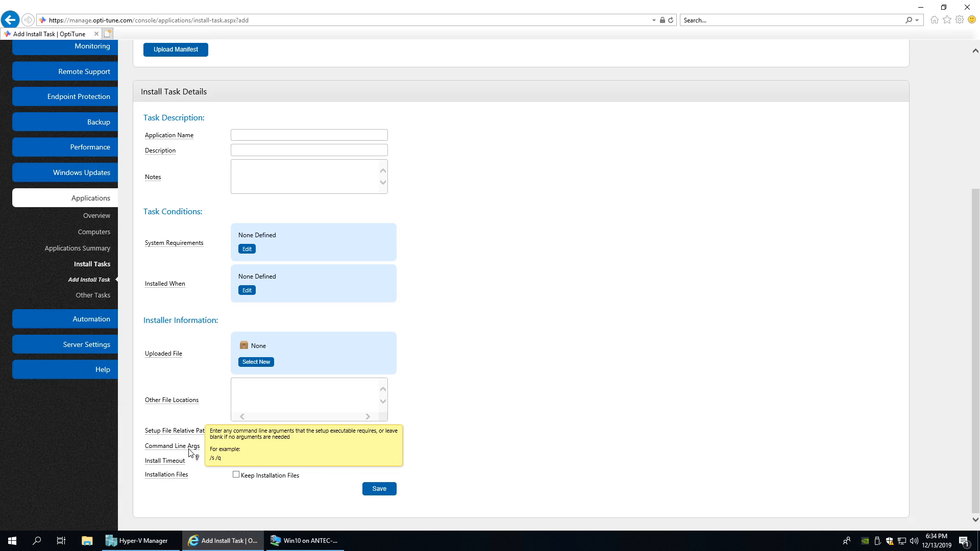
pyautogui.click(306, 543)
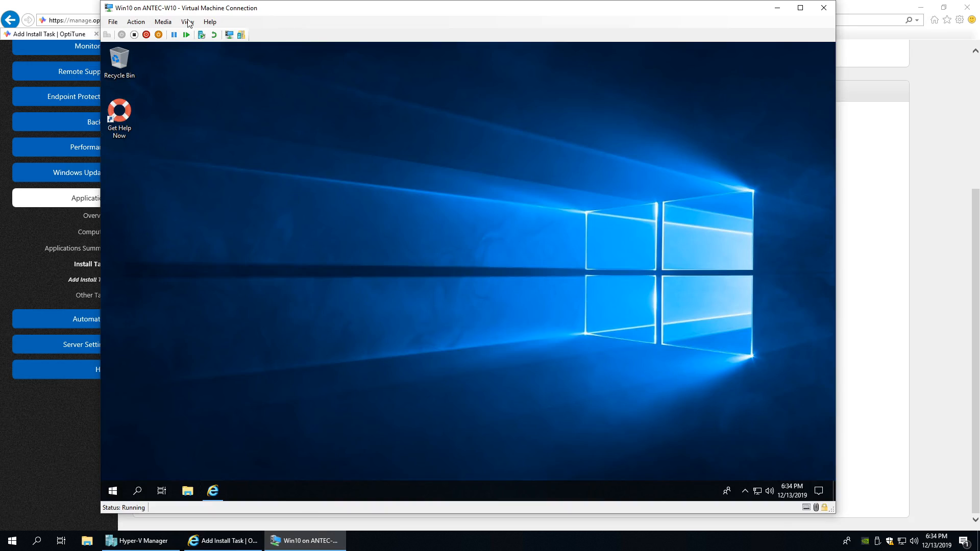
pyautogui.click(74, 11)
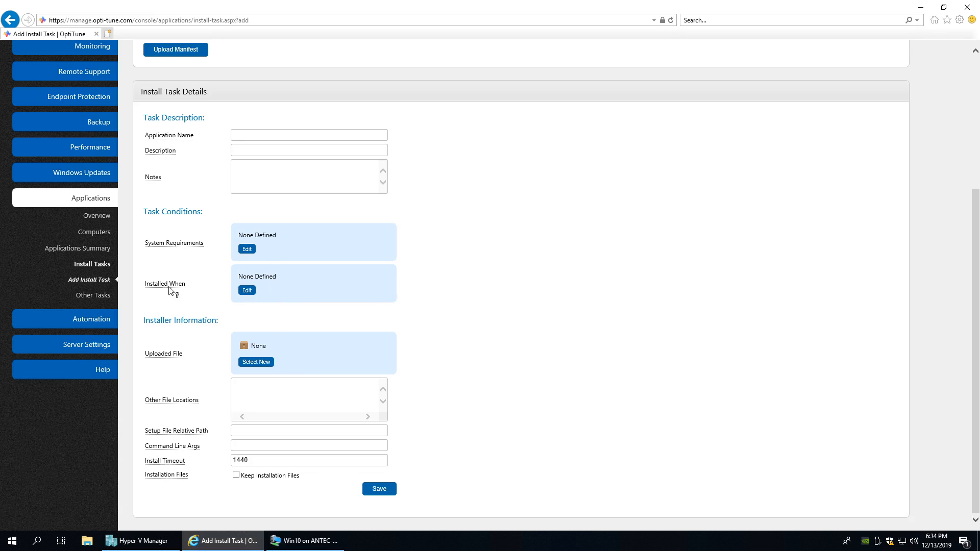
pyautogui.moveTo(168, 287)
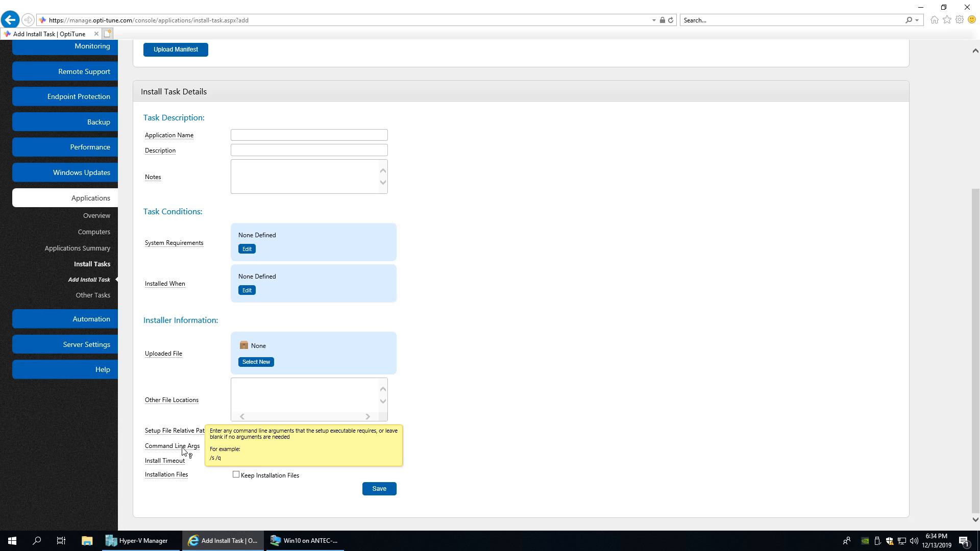
pyautogui.click(297, 545)
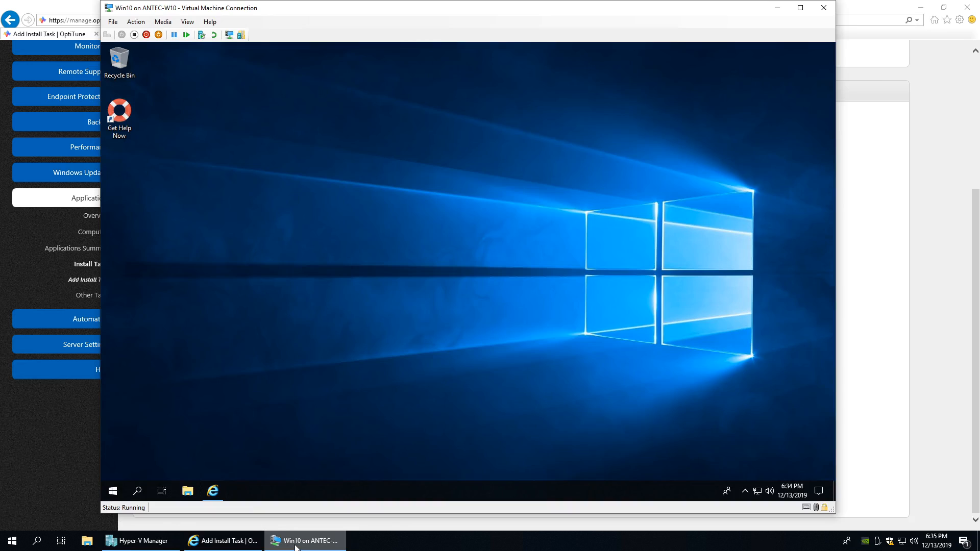
# - Search the web for 'forticlient' and open the FortiClient downloads page, accepting its cookies
pyautogui.click(217, 492)
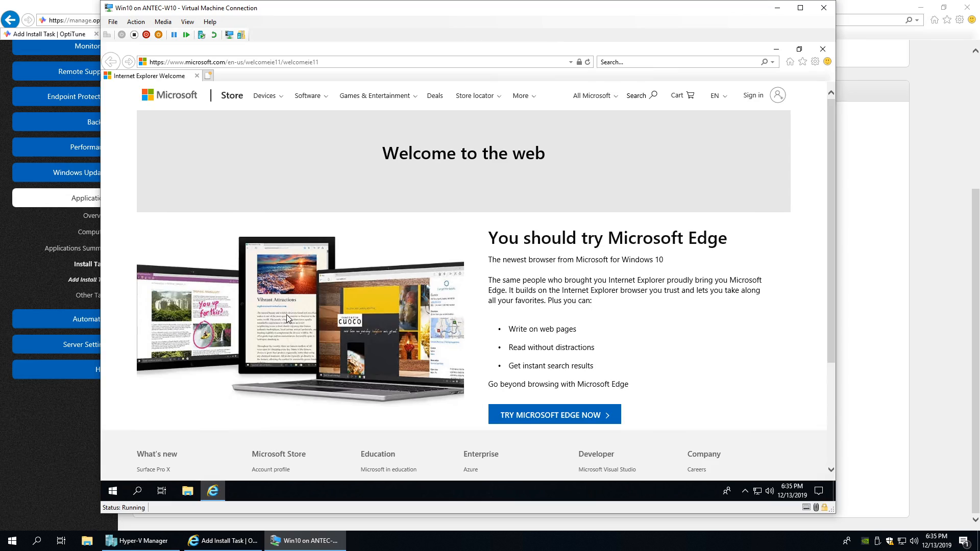
pyautogui.click(323, 61)
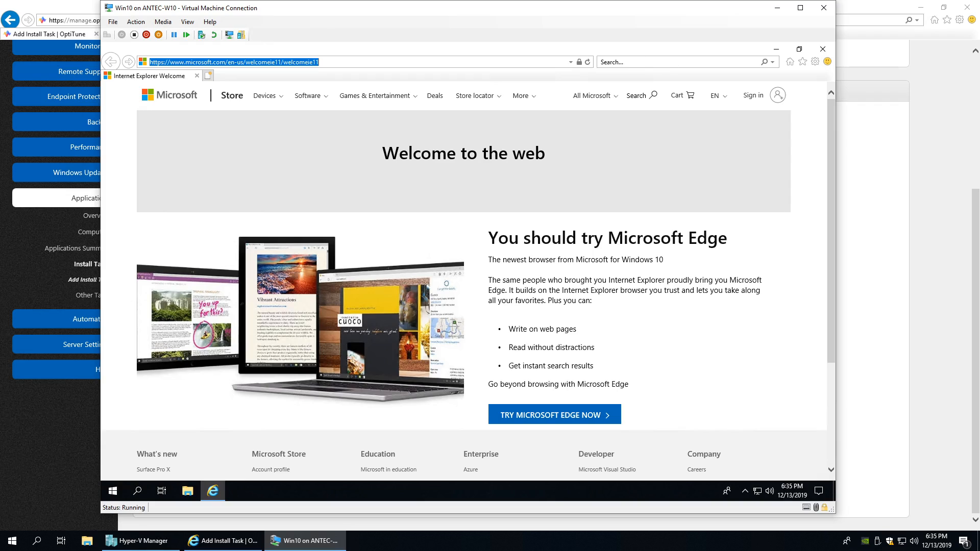
pyautogui.write('forticlient')
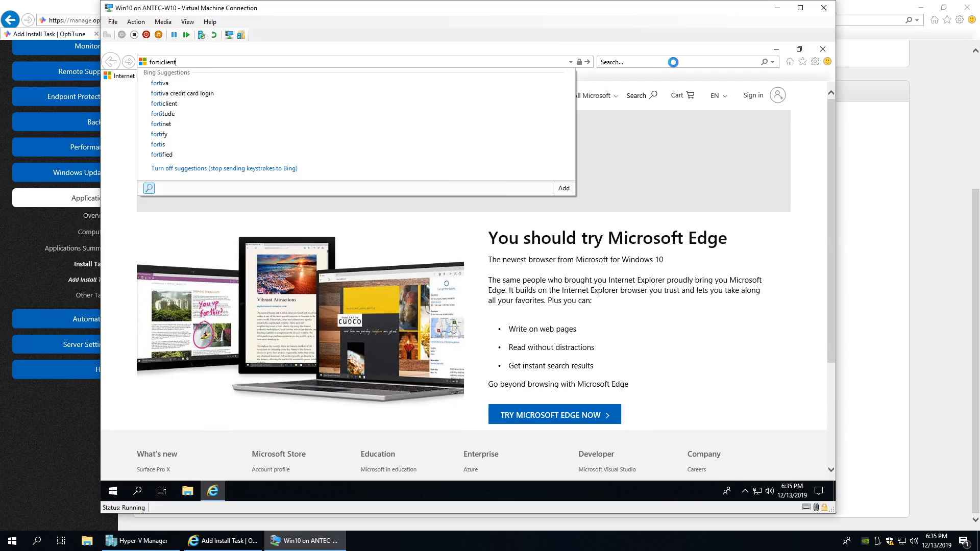
pyautogui.press('Return')
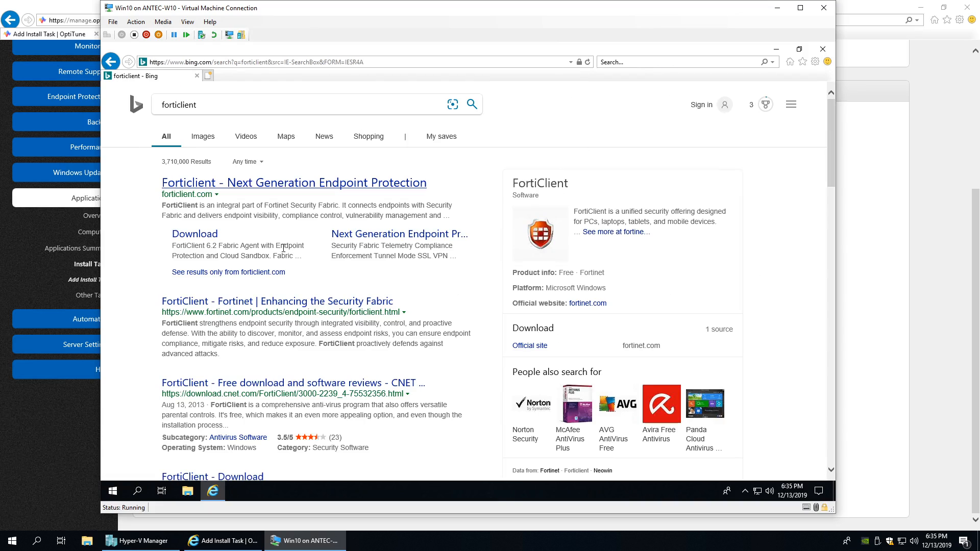
pyautogui.click(190, 237)
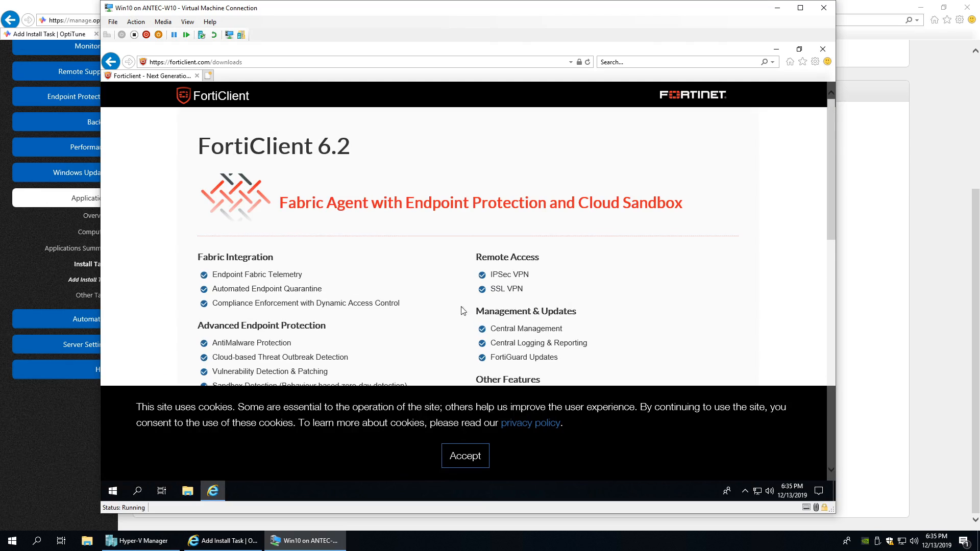
pyautogui.click(470, 465)
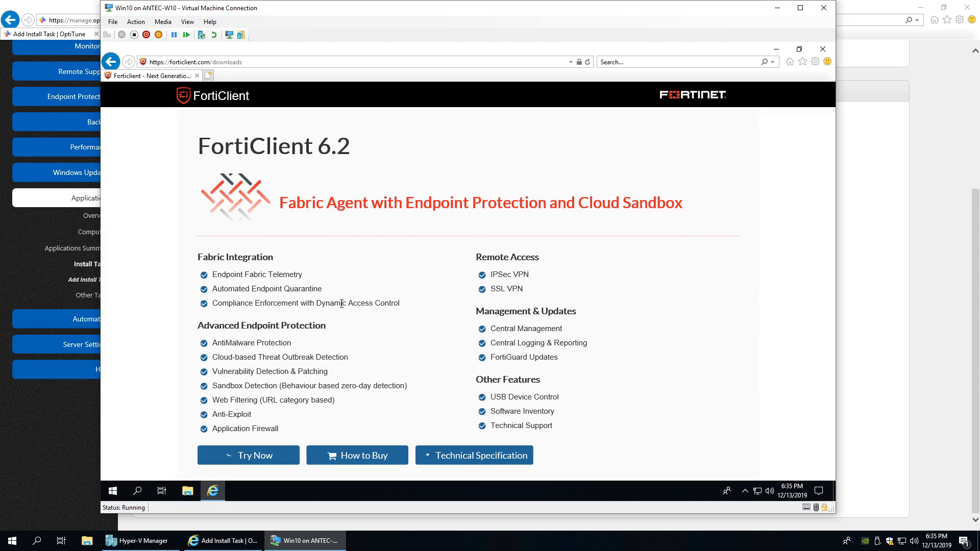
# - Start the FortiClient VPN download for Windows
pyautogui.scroll(-5, 371, 346)
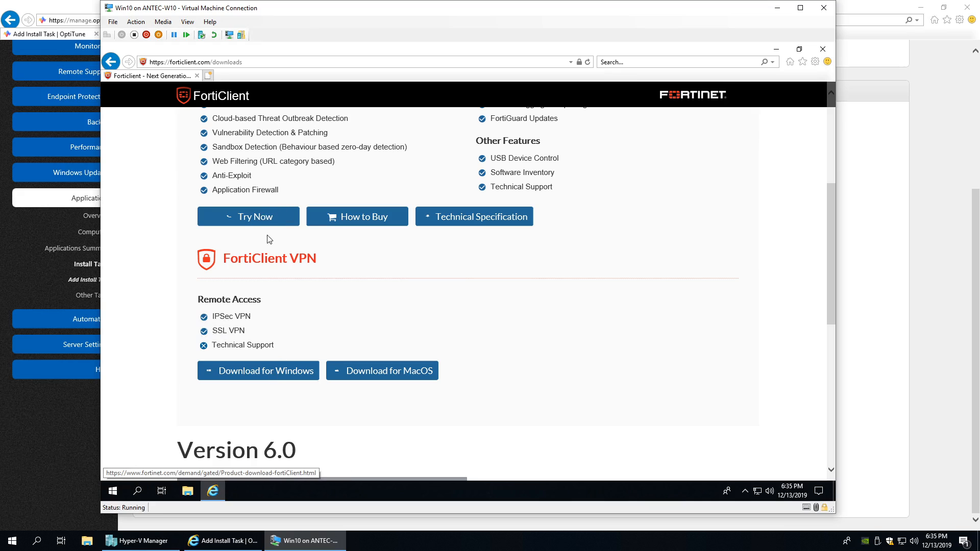
pyautogui.scroll(2, 287, 281)
pyautogui.scroll(-2, 291, 234)
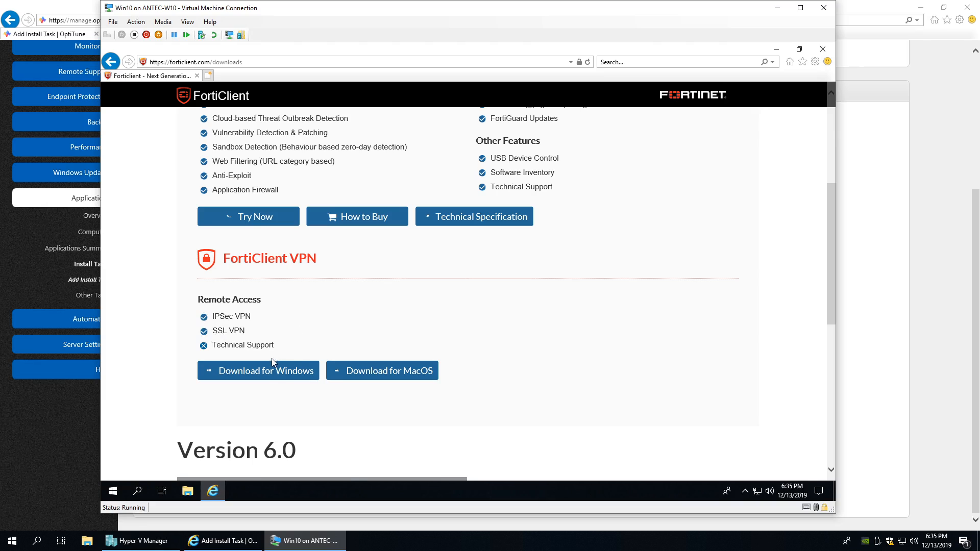
pyautogui.click(264, 374)
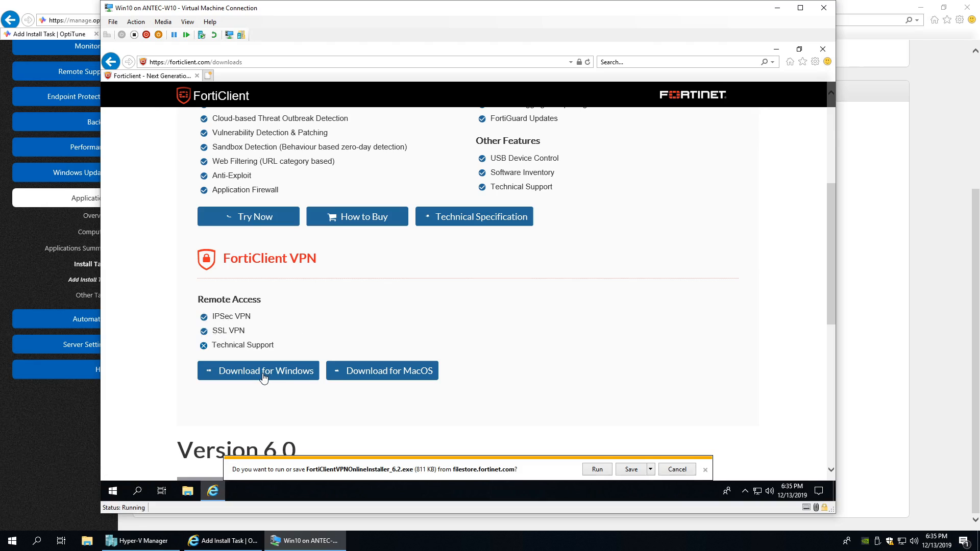
# - Choose Save as for the installer and browse to Local Disk (C:) under This PC
pyautogui.click(650, 469)
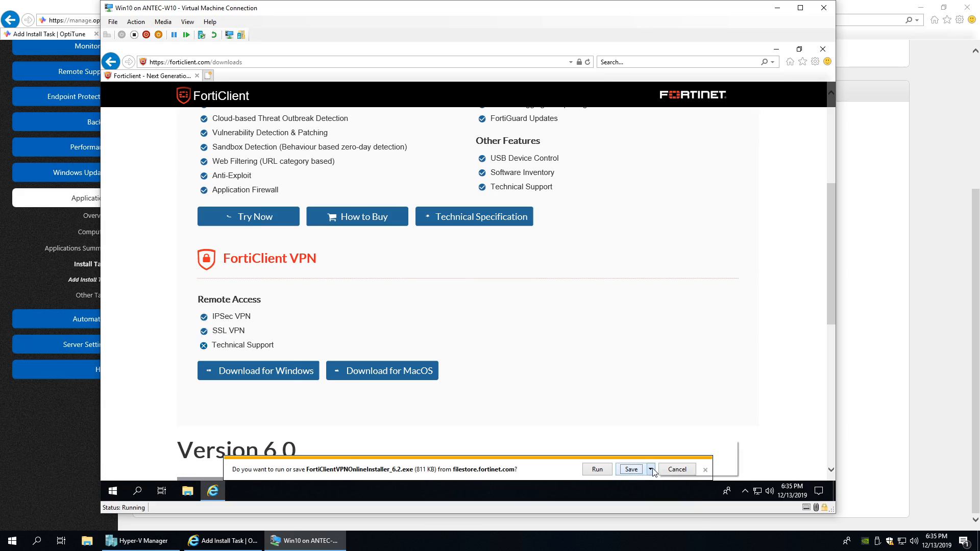
pyautogui.click(675, 458)
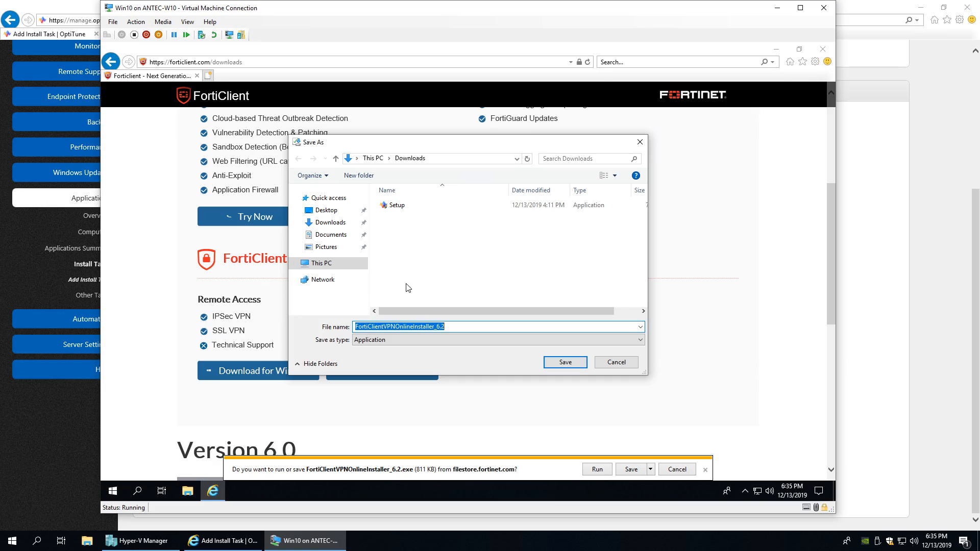
pyautogui.click(327, 265)
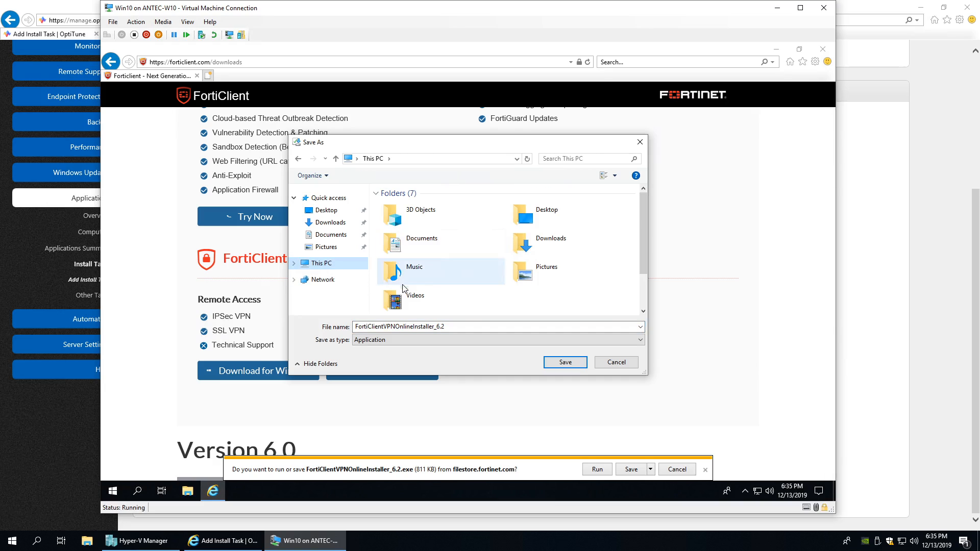
pyautogui.scroll(-2, 403, 289)
pyautogui.doubleClick(409, 298)
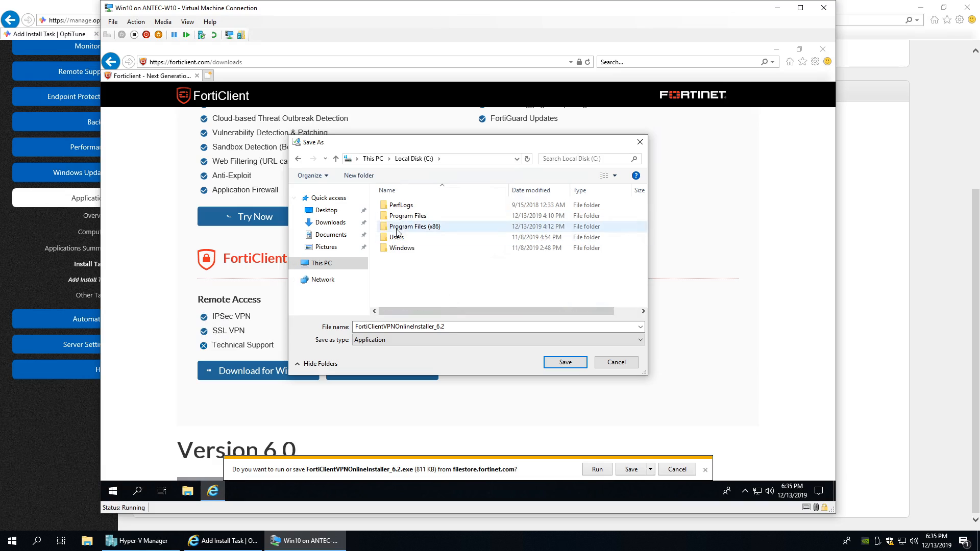
# - Create a 'test' folder there, save the installer into it, and begin a new search
pyautogui.click(361, 176)
pyautogui.write('test')
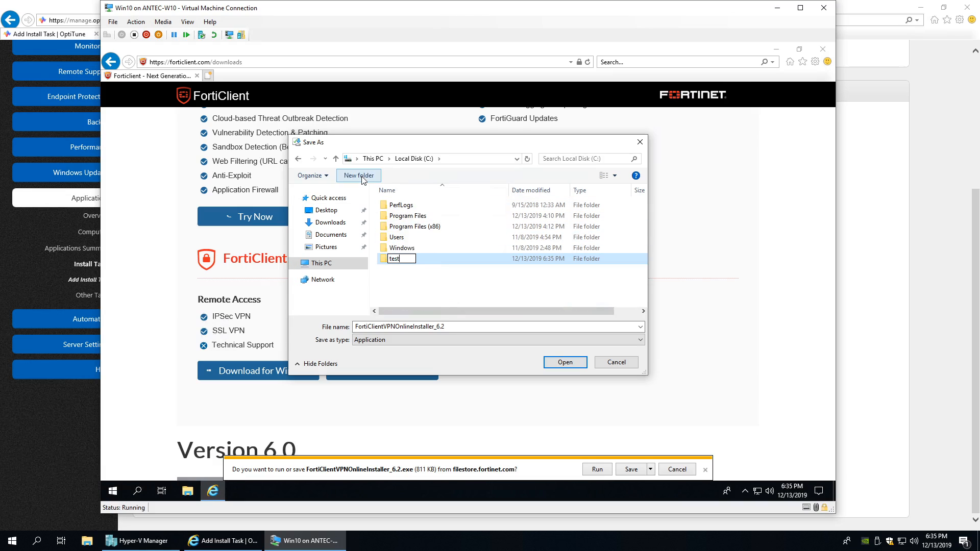
pyautogui.press('Return')
pyautogui.press('Return')
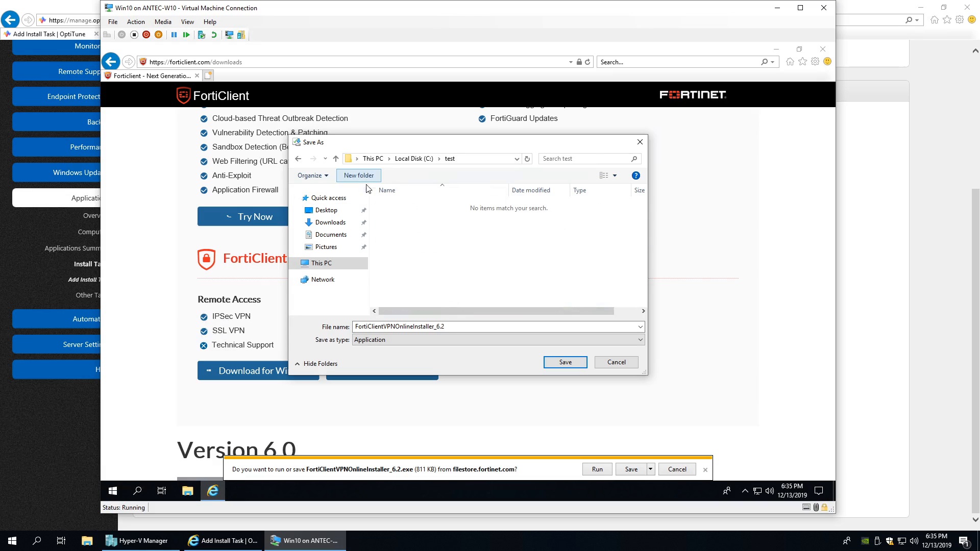
pyautogui.click(565, 363)
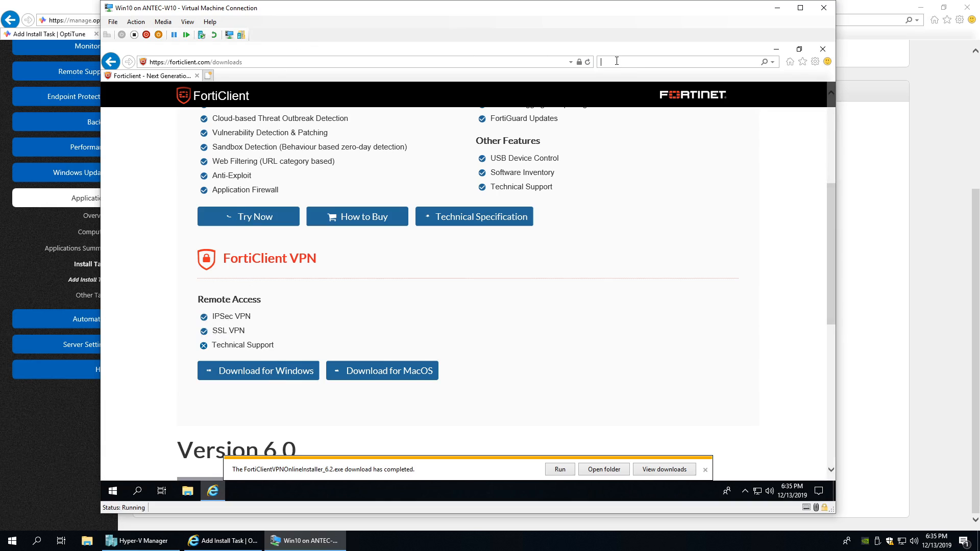
pyautogui.write('forticlient silent install')
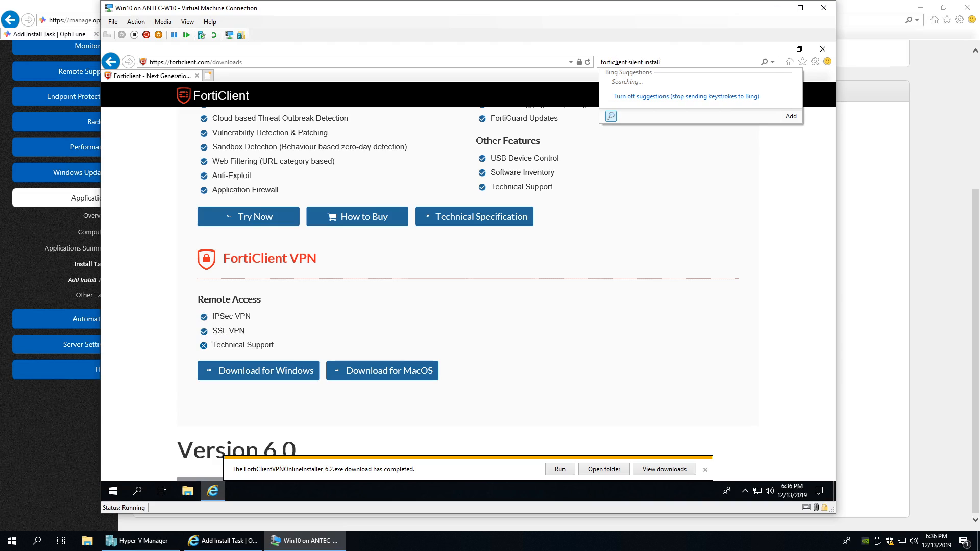
# - Search 'forticlient silent install', open the Fortinet KB silent-install article, and add a blank tab
pyautogui.press('Return')
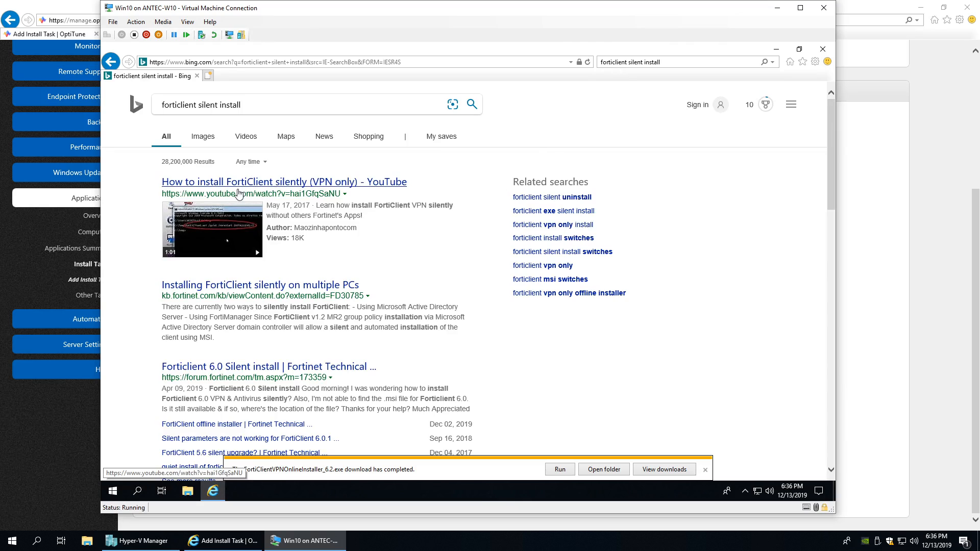
pyautogui.scroll(-5, 246, 326)
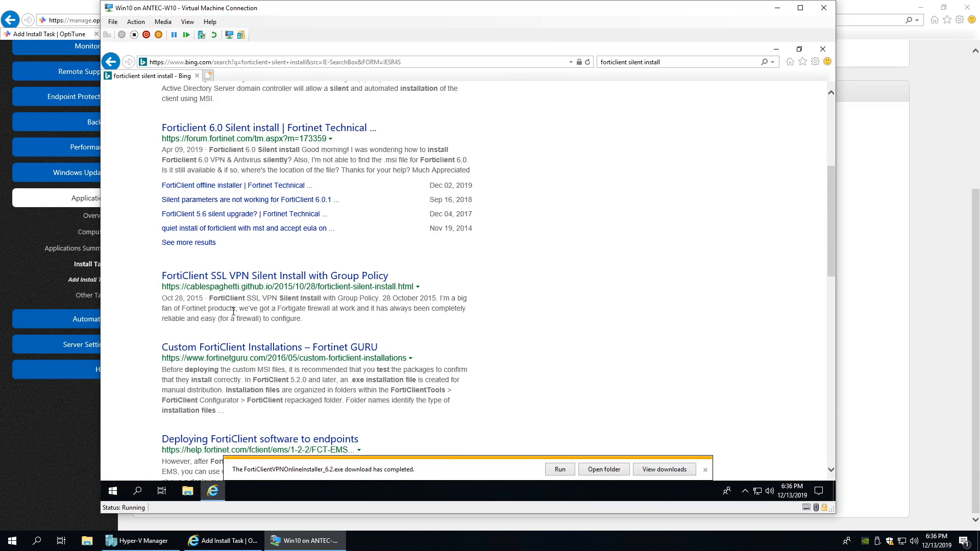
pyautogui.scroll(1, 208, 328)
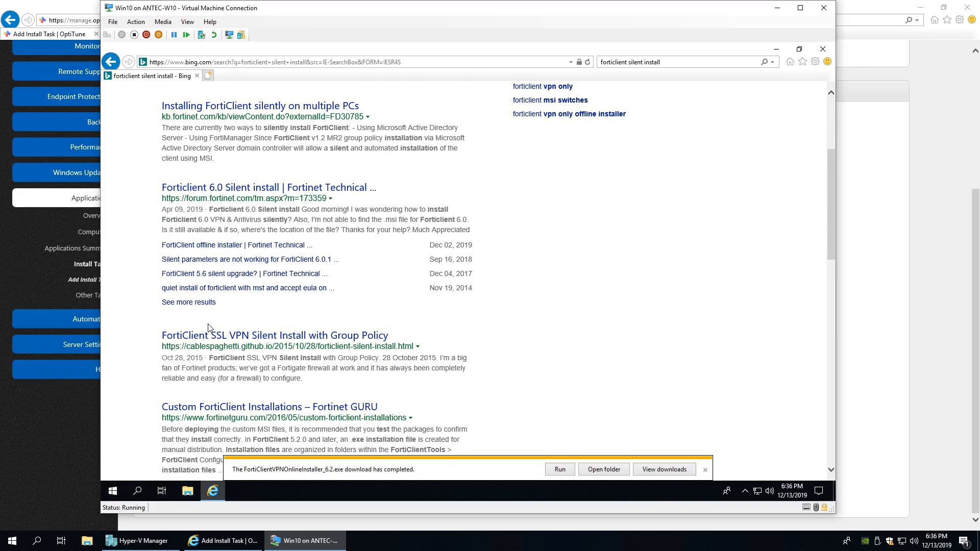
pyautogui.scroll(3, 224, 316)
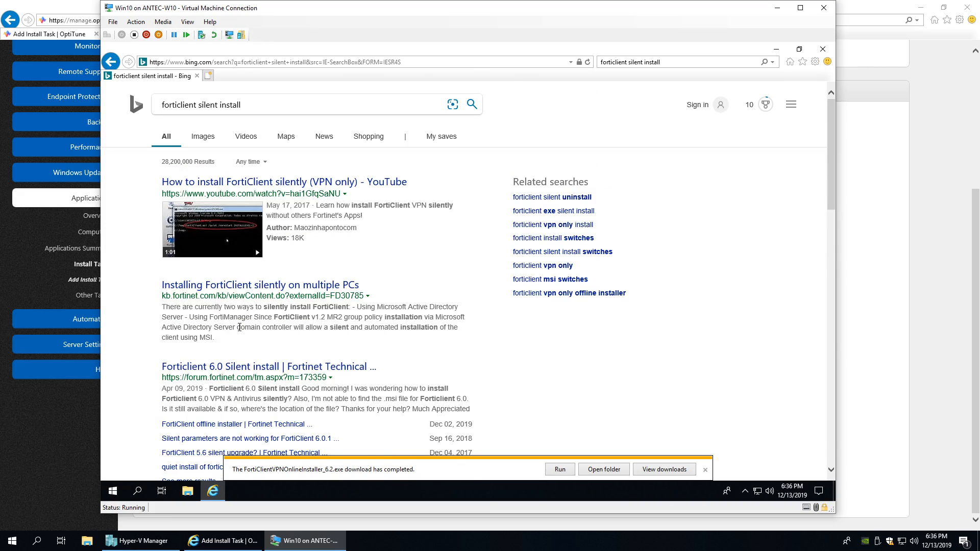
pyautogui.click(239, 290)
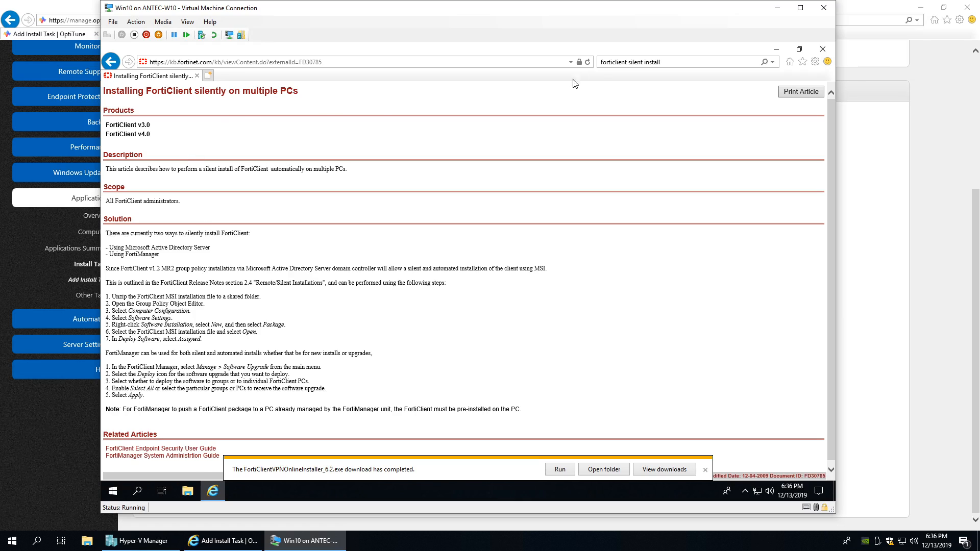
pyautogui.click(208, 76)
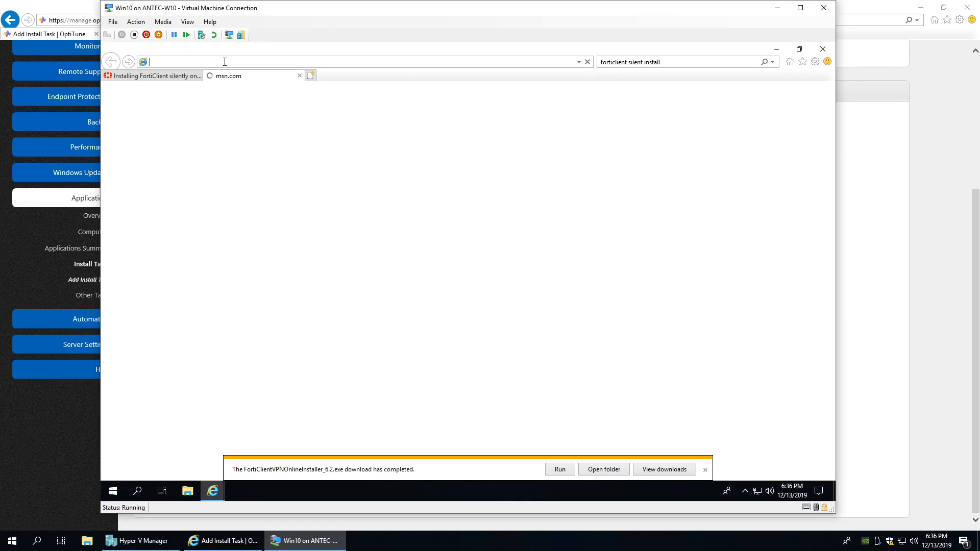
# - Change the search to 'forticlient chocolatey' and open the Chocolatey FortiClient VPN package, dismissing its notice
pyautogui.click(645, 62)
pyautogui.moveTo(627, 61); pyautogui.dragTo(724, 66)
pyautogui.write('cho')
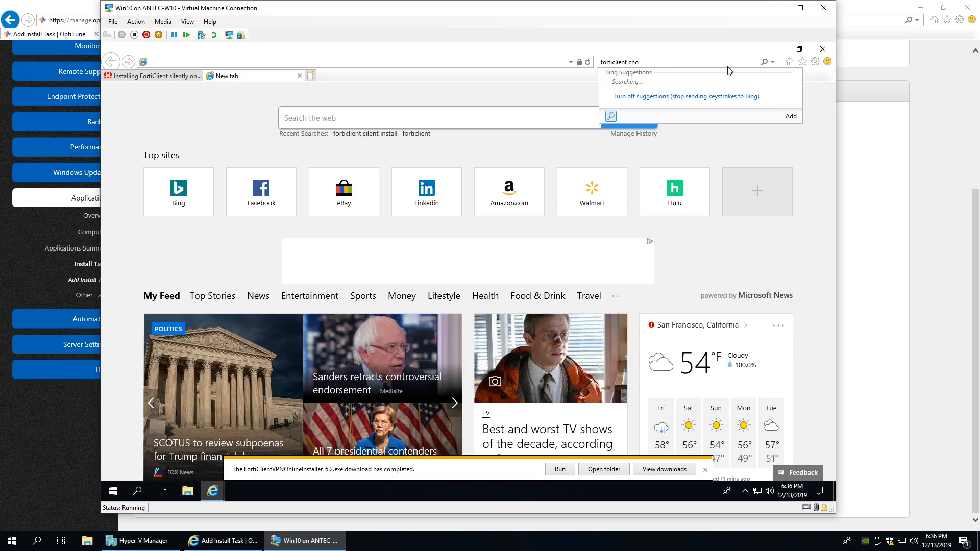
pyautogui.write('cola')
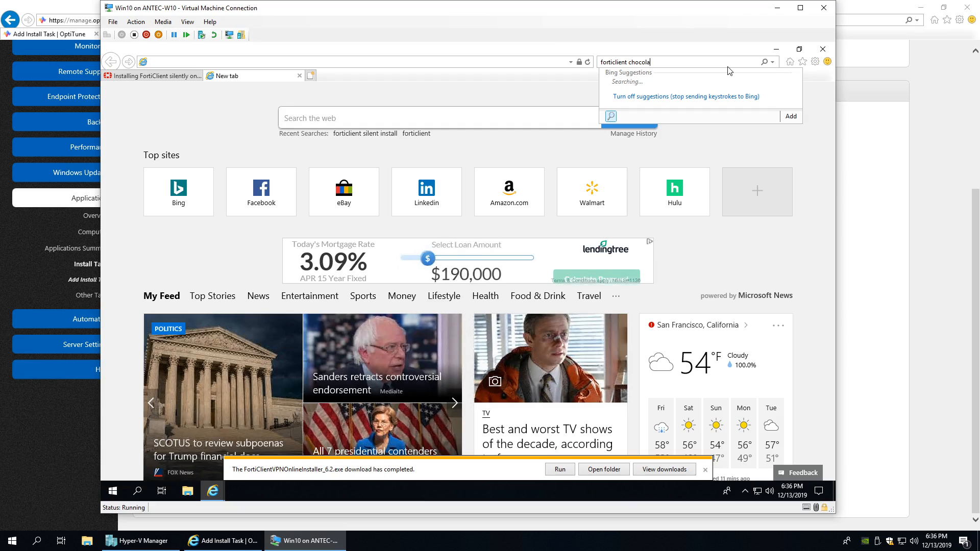
pyautogui.write('tey')
pyautogui.press('Return')
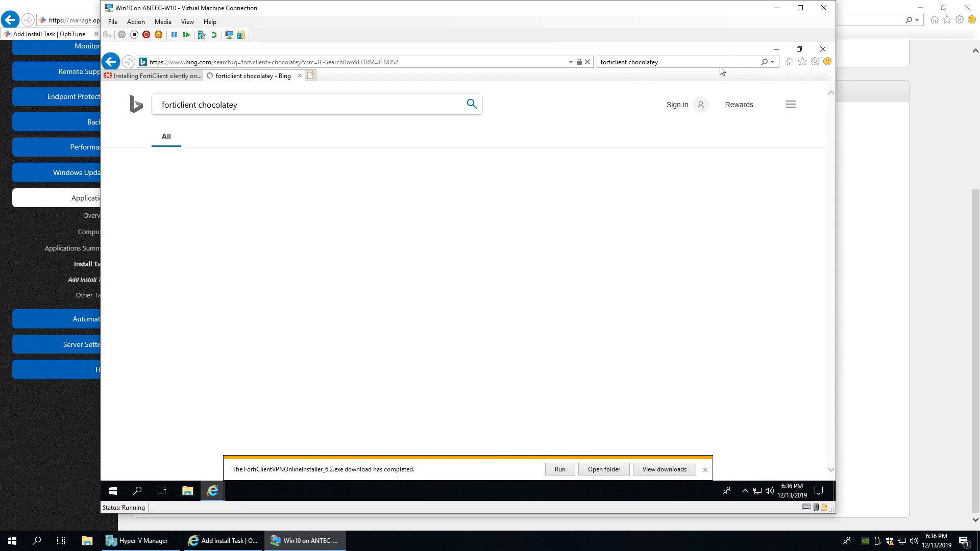
pyautogui.click(274, 184)
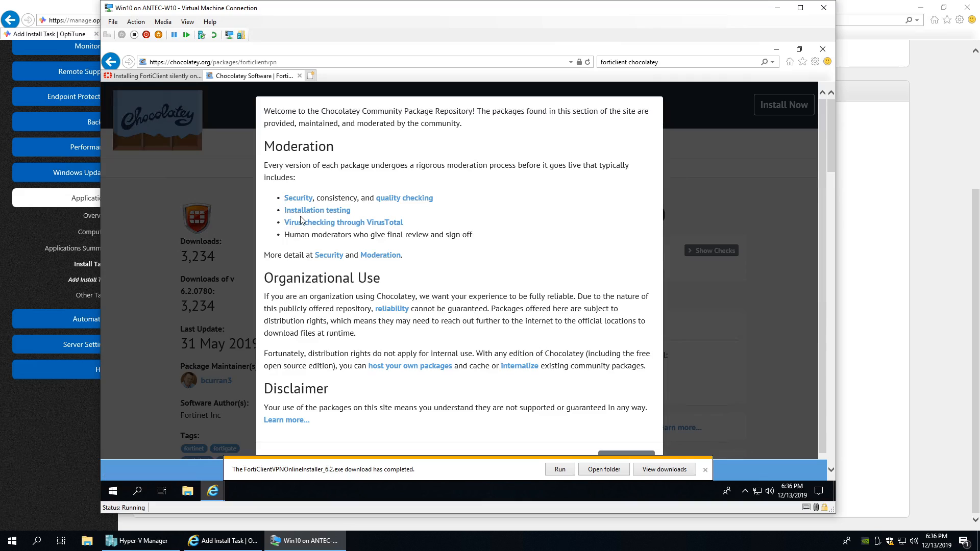
pyautogui.scroll(-3, 541, 250)
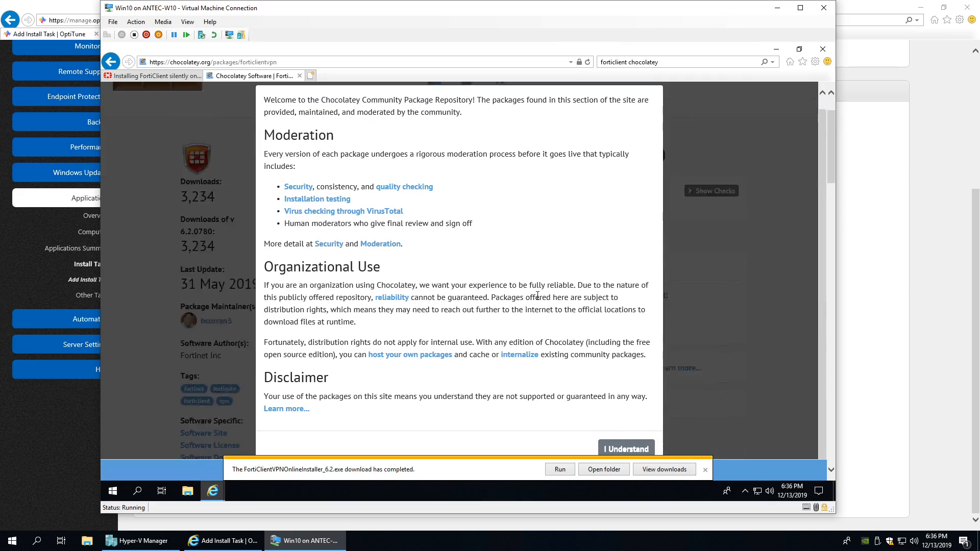
pyautogui.click(613, 456)
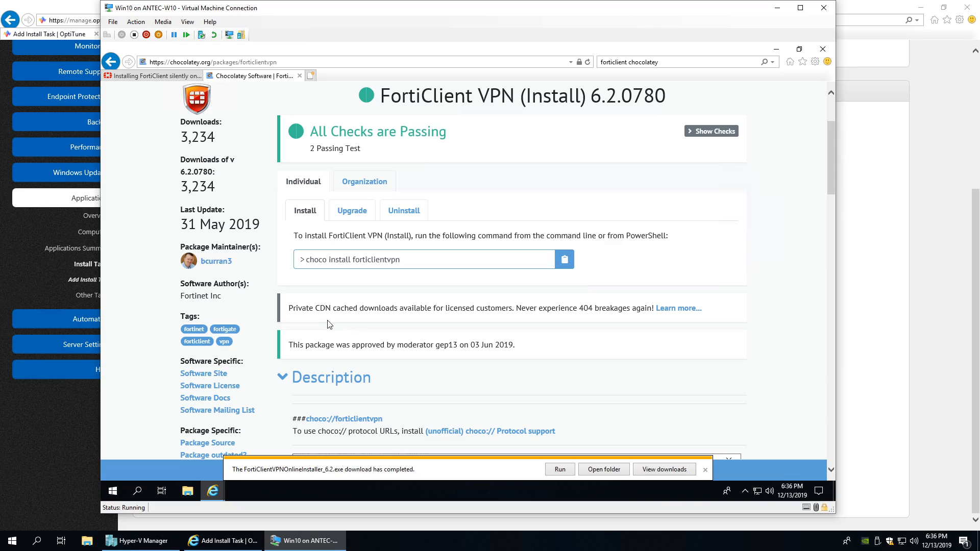
pyautogui.scroll(1, 328, 324)
pyautogui.scroll(1, 328, 325)
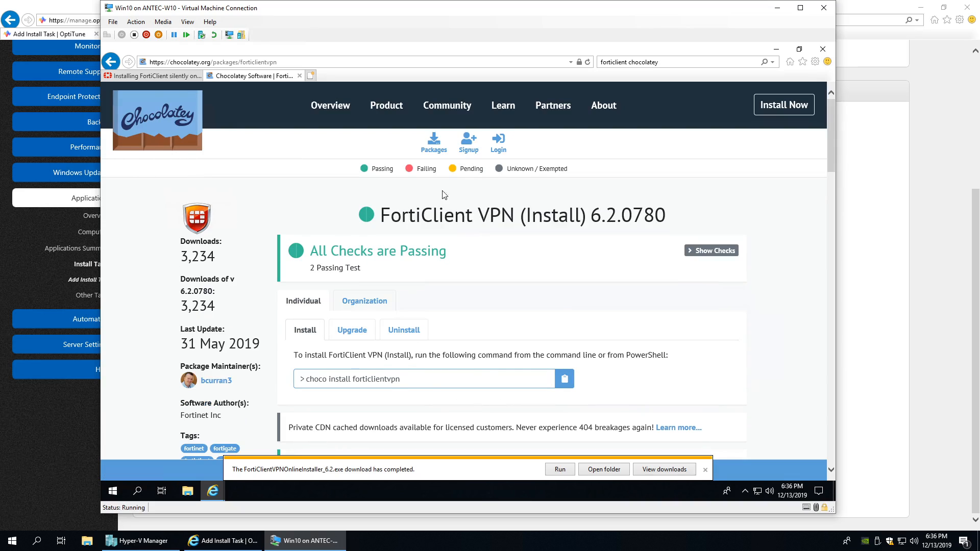
# - Expand the package's Files section and reveal the chocolateyinstall.ps1 script
pyautogui.moveTo(384, 215); pyautogui.dragTo(524, 218)
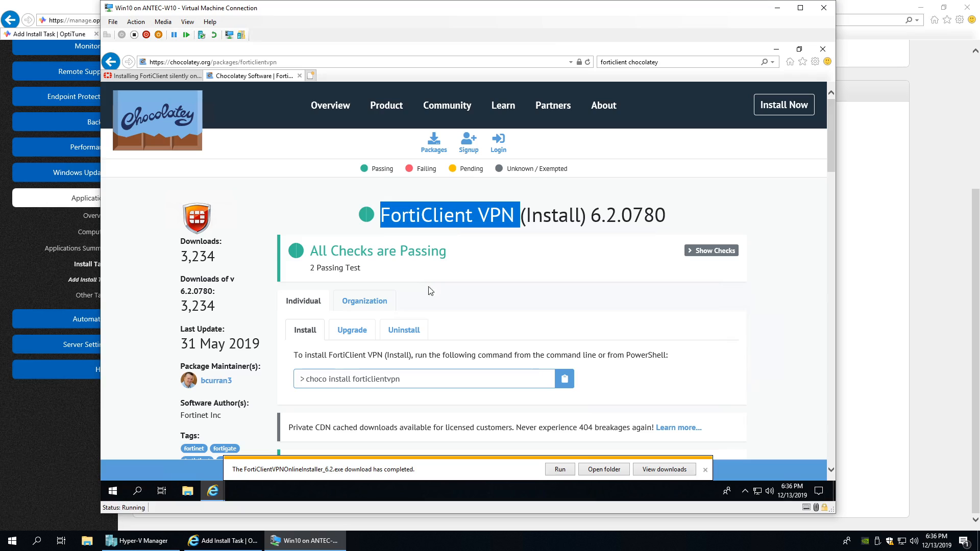
pyautogui.scroll(-4, 385, 289)
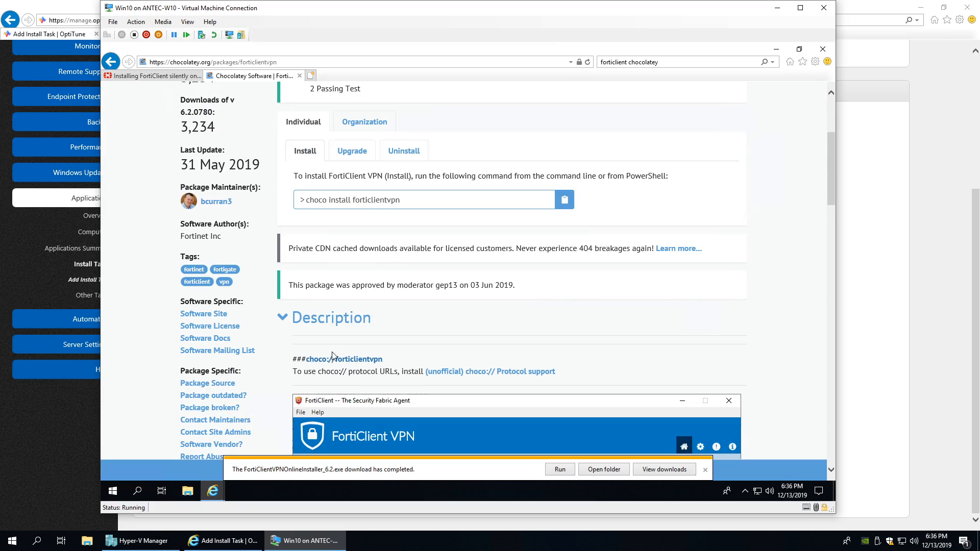
pyautogui.scroll(2, 327, 363)
pyautogui.click(308, 156)
pyautogui.scroll(-3, 358, 295)
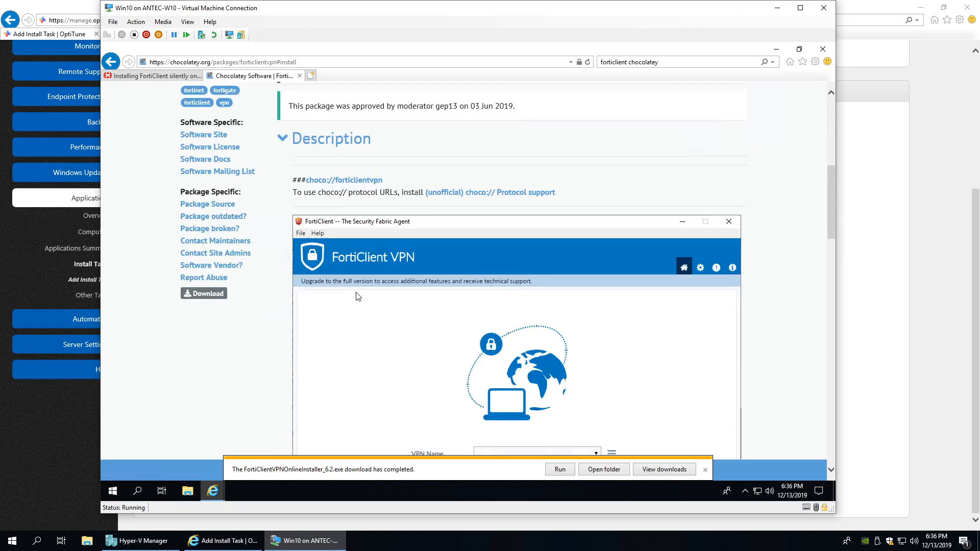
pyautogui.scroll(-7, 358, 297)
pyautogui.click(314, 268)
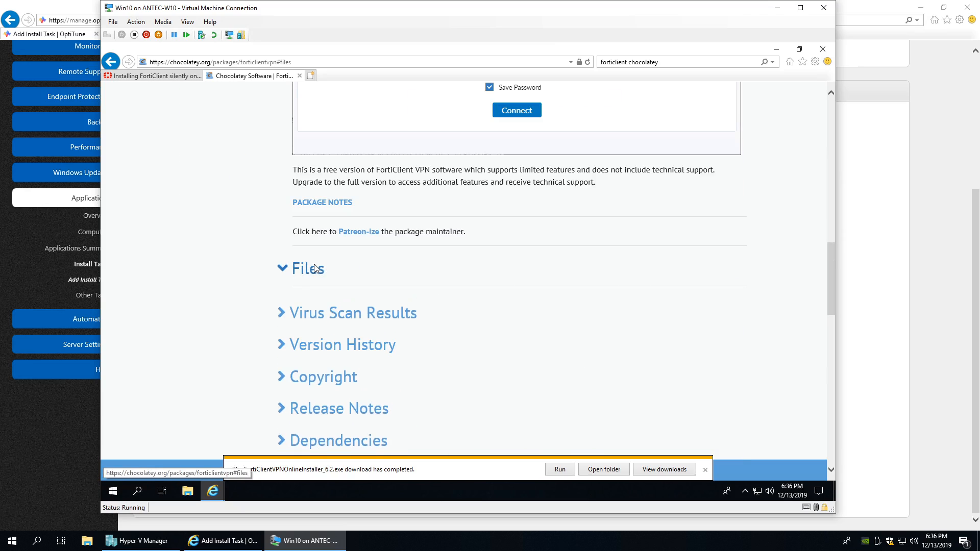
pyautogui.click(305, 302)
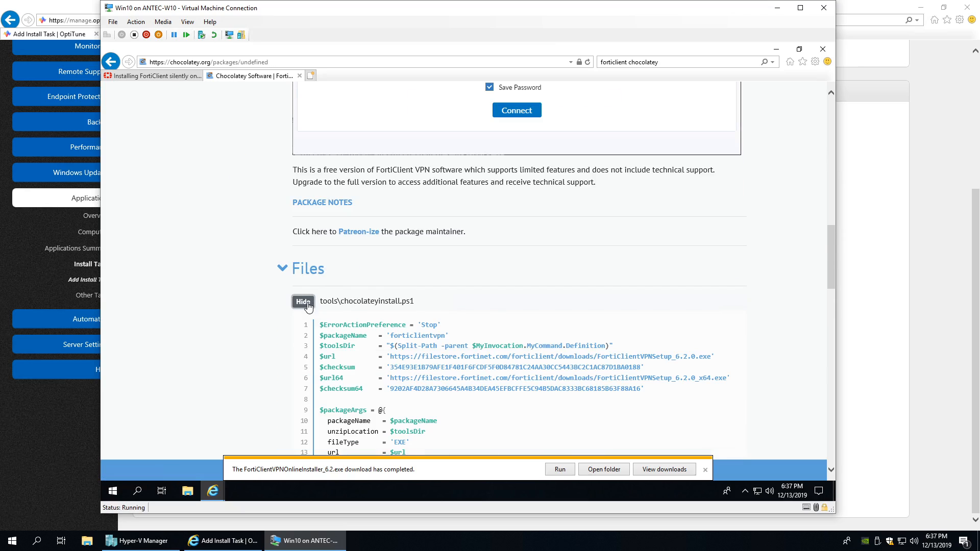
# - Highlight the installer download URL and the silent arguments /QUIET /NORESTART in the script
pyautogui.scroll(-3, 309, 306)
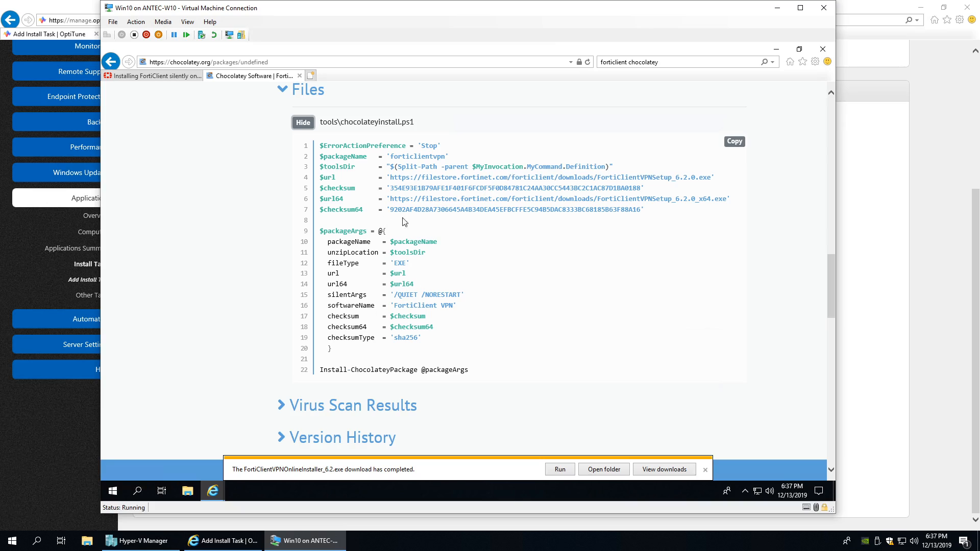
pyautogui.moveTo(388, 177); pyautogui.dragTo(714, 178)
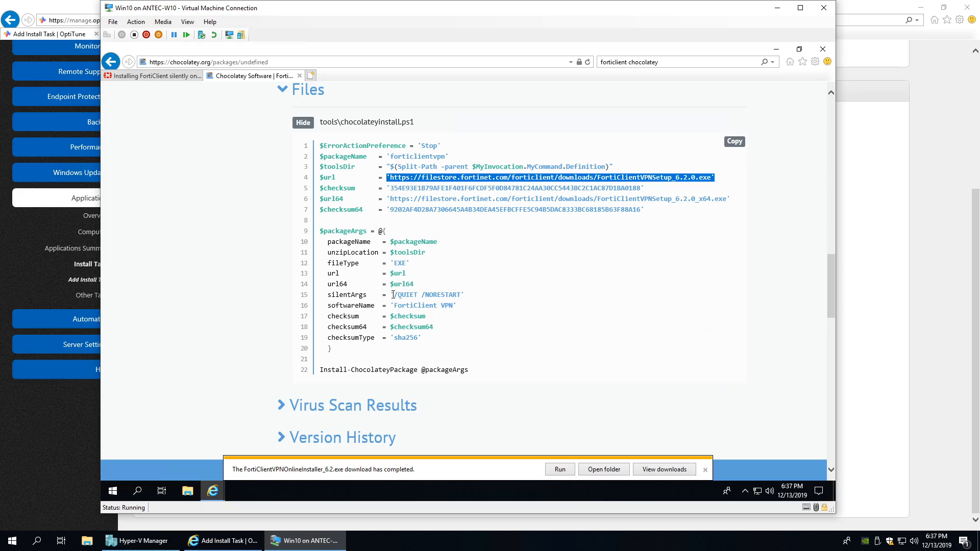
pyautogui.moveTo(392, 295); pyautogui.dragTo(467, 294)
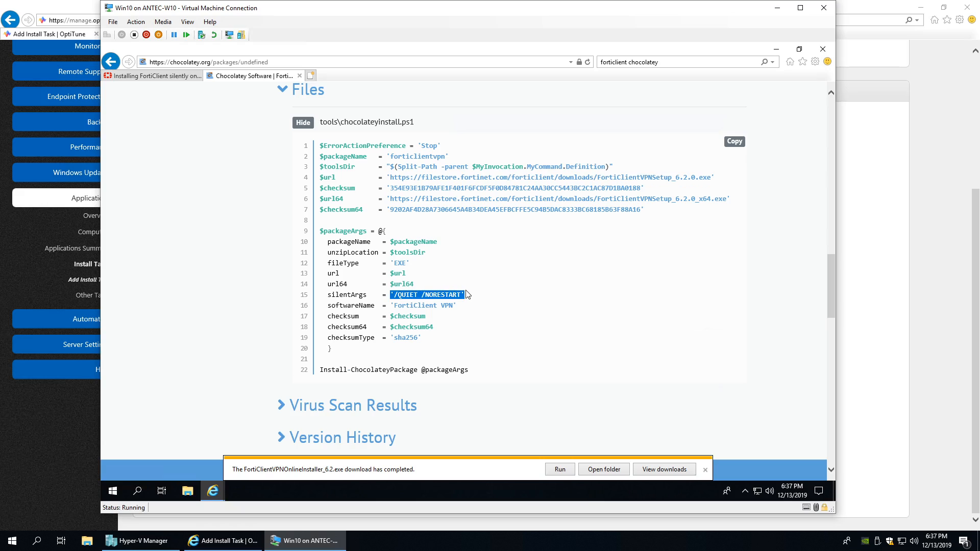
pyautogui.click(410, 262)
pyautogui.moveTo(463, 294); pyautogui.dragTo(396, 296)
pyautogui.hotkey('ctrl', 'c')
# - Launch Command Prompt as administrator from its Start menu tile and approve the UAC prompt
pyautogui.click(113, 492)
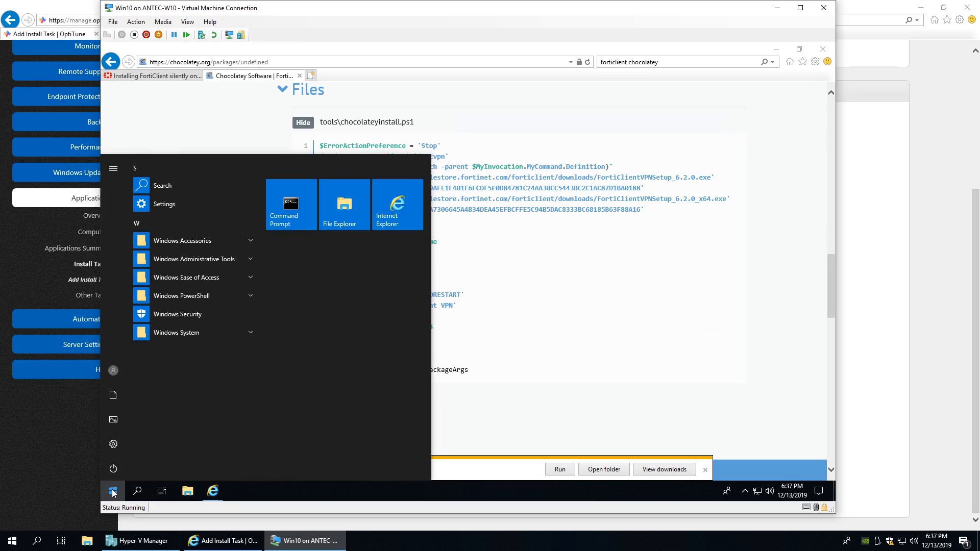
pyautogui.rightClick(281, 206)
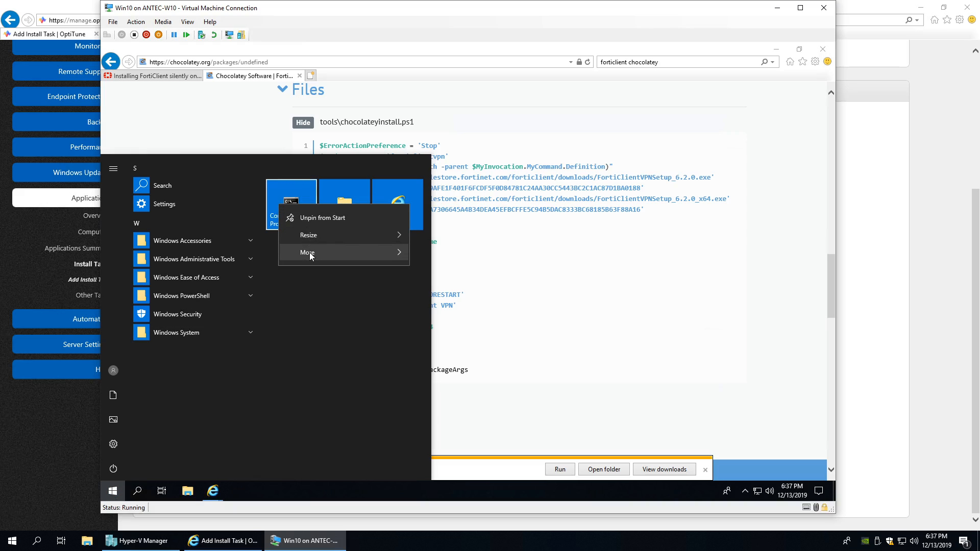
pyautogui.moveTo(311, 255)
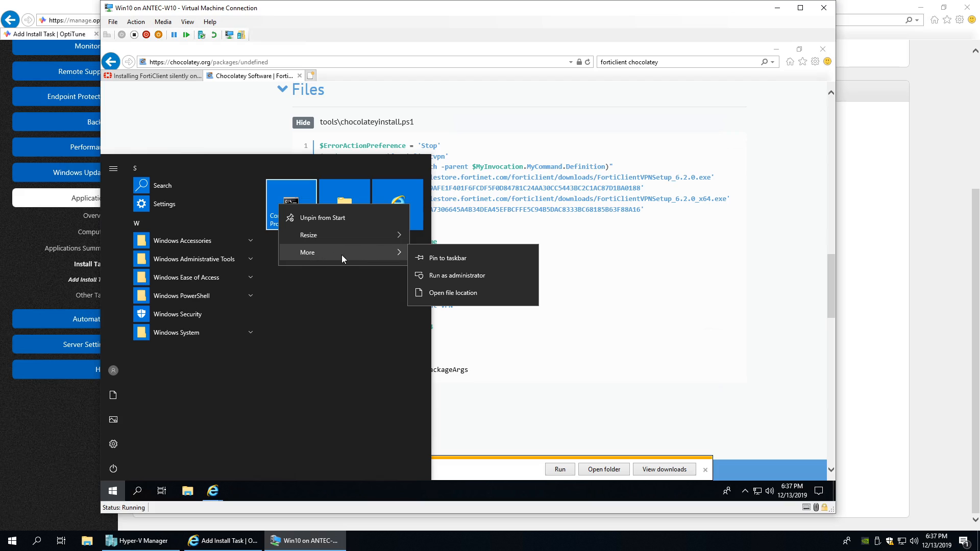
pyautogui.click(441, 277)
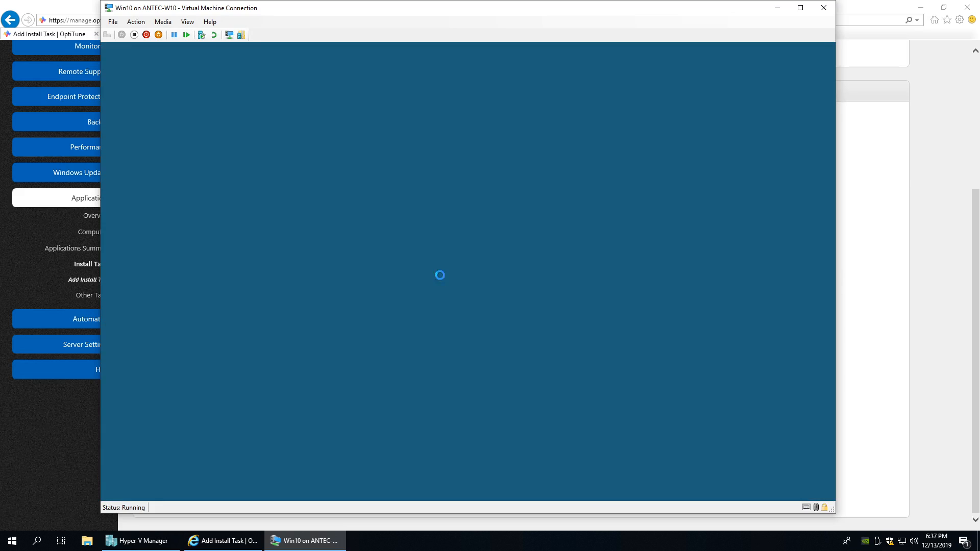
pyautogui.click(417, 332)
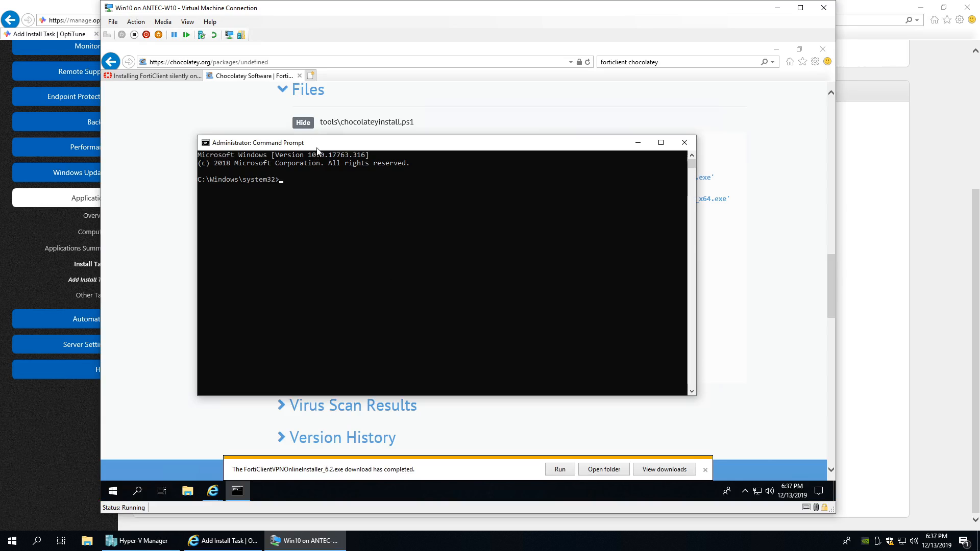
# - Change into C:\test and list its contents with dir
pyautogui.moveTo(317, 148); pyautogui.dragTo(407, 158)
pyautogui.write('cd \test')
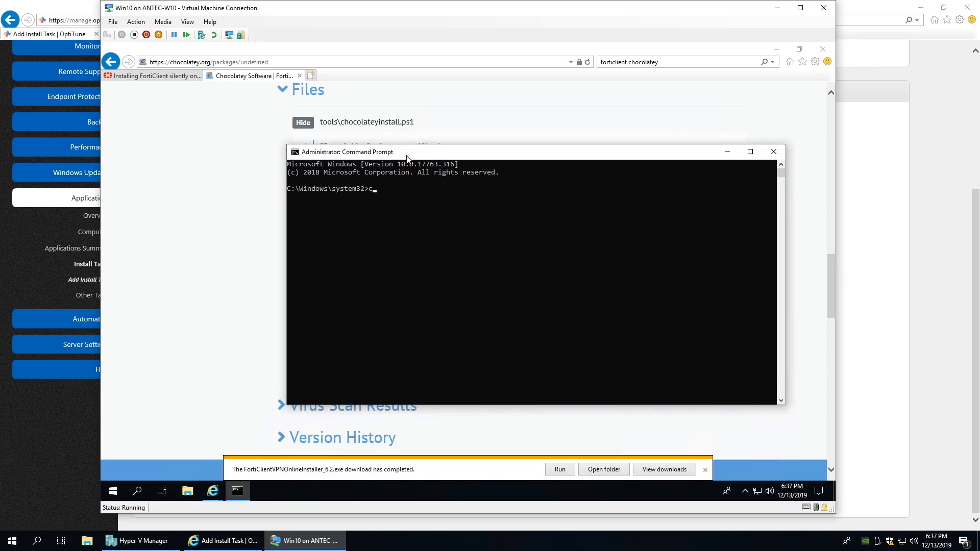
pyautogui.press('Return')
pyautogui.write('dir')
pyautogui.press('Return')
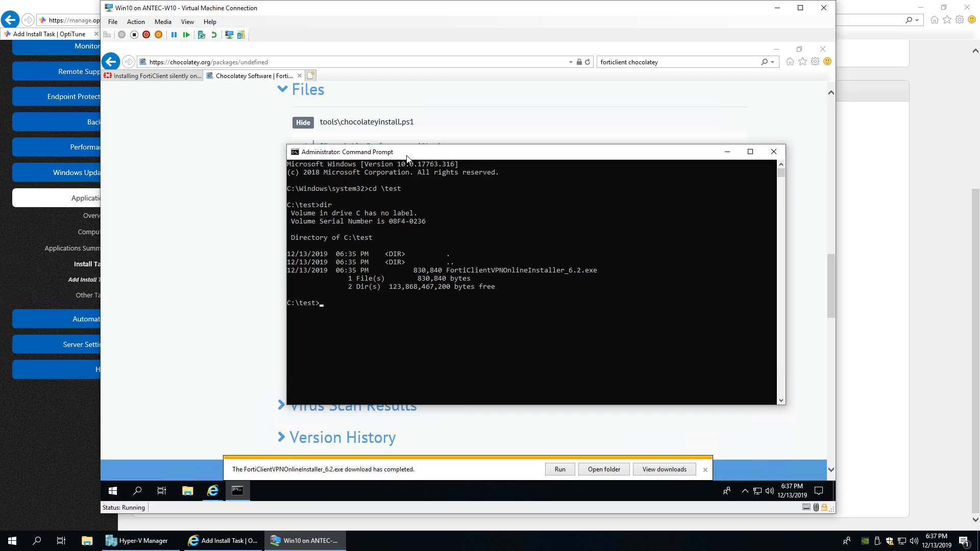
# - Run FortiClientVPNOnlineInstaller_6.2.exe /QUIET /NORESTART after removing the stray apostrophe from the pasted switches
pyautogui.write('Fo')
pyautogui.press('Tab')
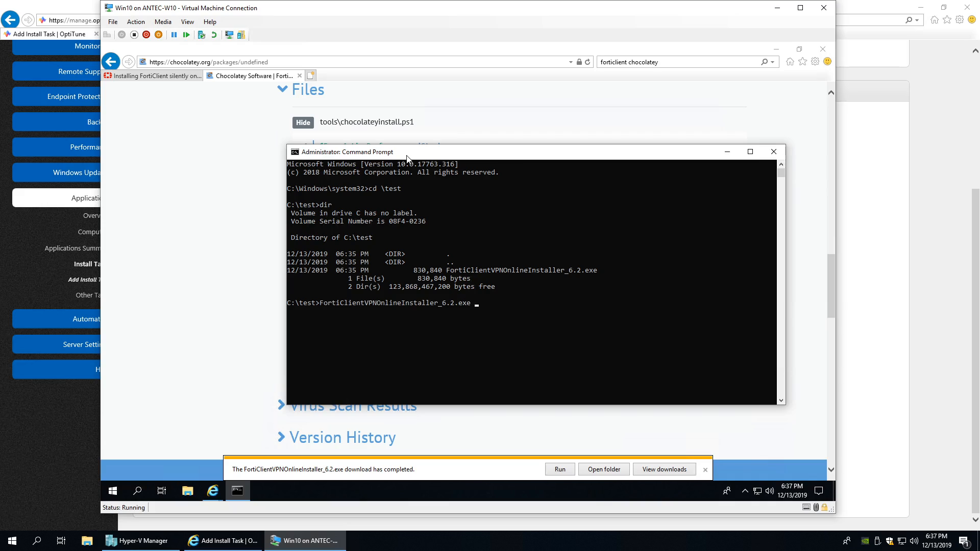
pyautogui.hotkey('ctrl', 'v')
pyautogui.press('Left')
pyautogui.press('Left')
pyautogui.press('Left')
pyautogui.press('Left')
pyautogui.press('Left')
pyautogui.press('BackSpace')
pyautogui.moveTo(383, 148); pyautogui.dragTo(335, 126)
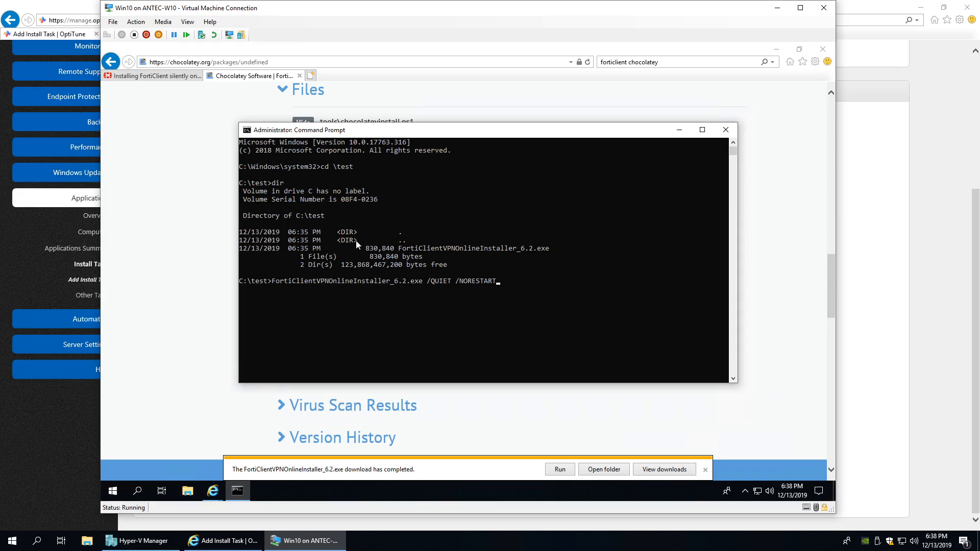
pyautogui.press('Return')
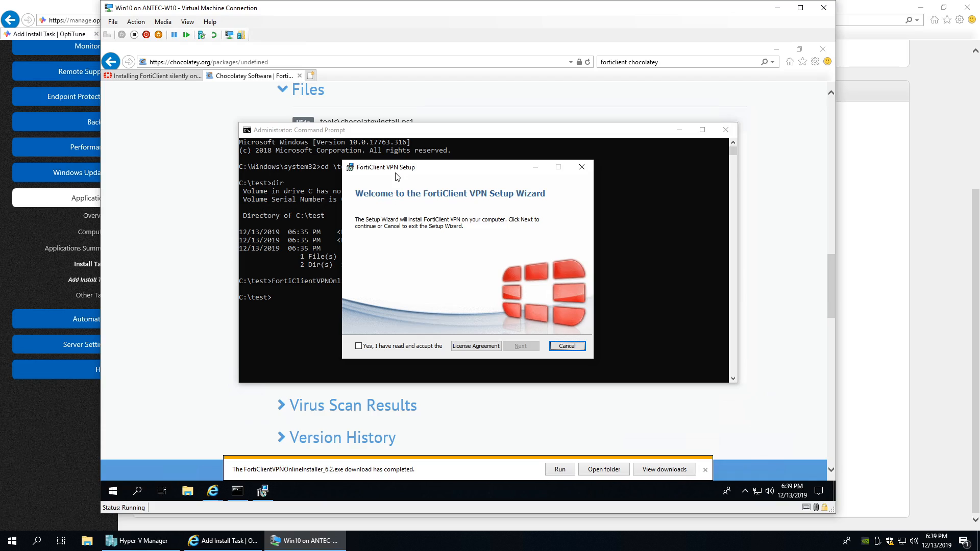
# - Cancel the FortiClient VPN setup wizard, confirm Yes, and click Finish to close it
pyautogui.moveTo(396, 177)
pyautogui.mouseDown()
pyautogui.moveTo(399, 130)
pyautogui.moveTo(409, 164)
pyautogui.mouseUp()
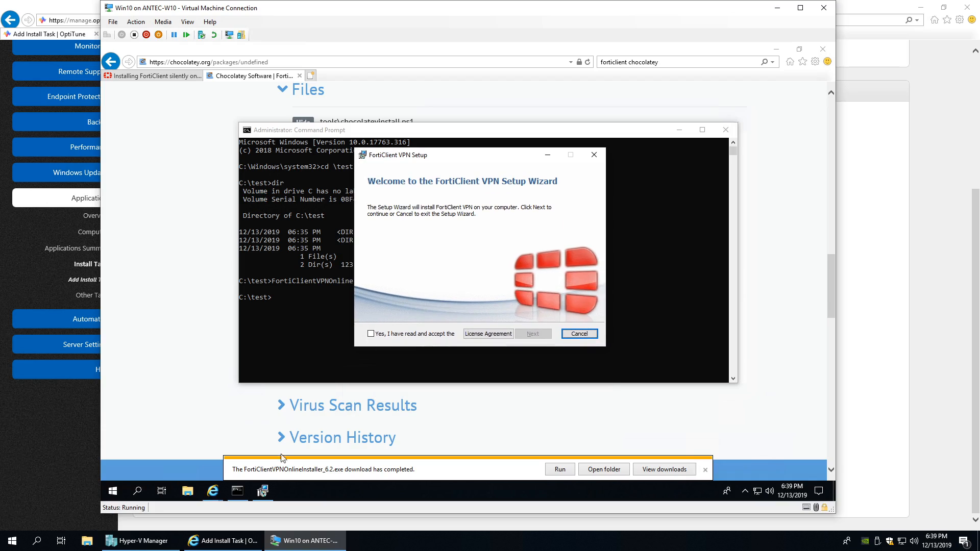
pyautogui.click(242, 490)
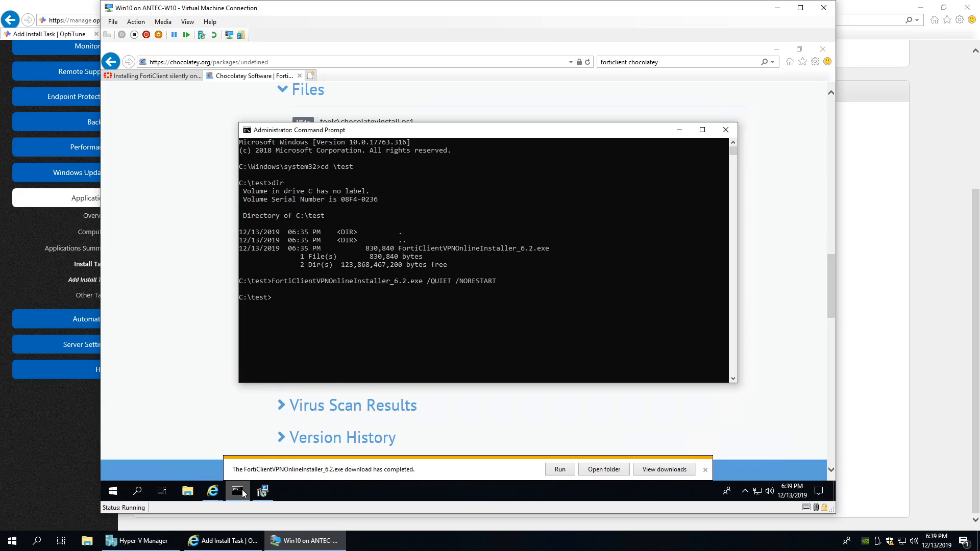
pyautogui.click(242, 490)
pyautogui.click(242, 490)
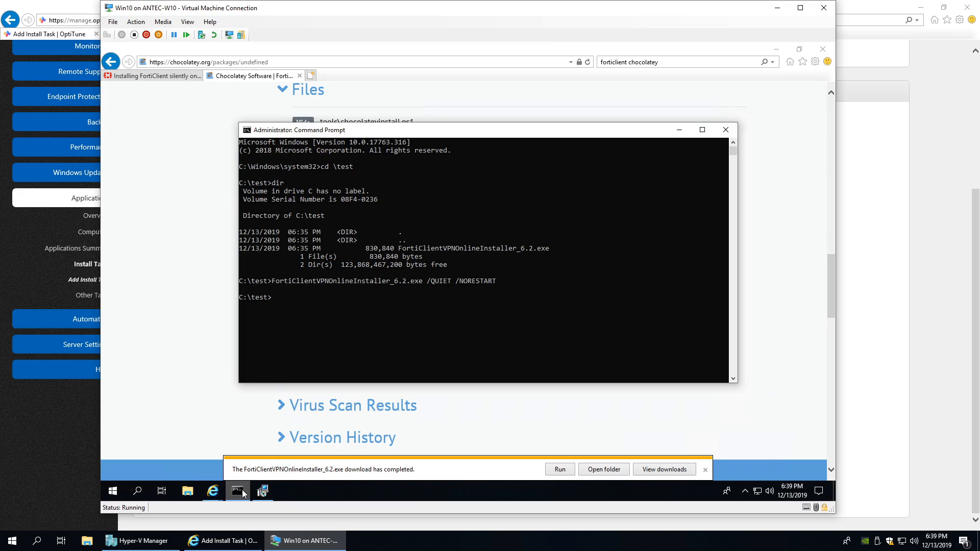
pyautogui.click(268, 494)
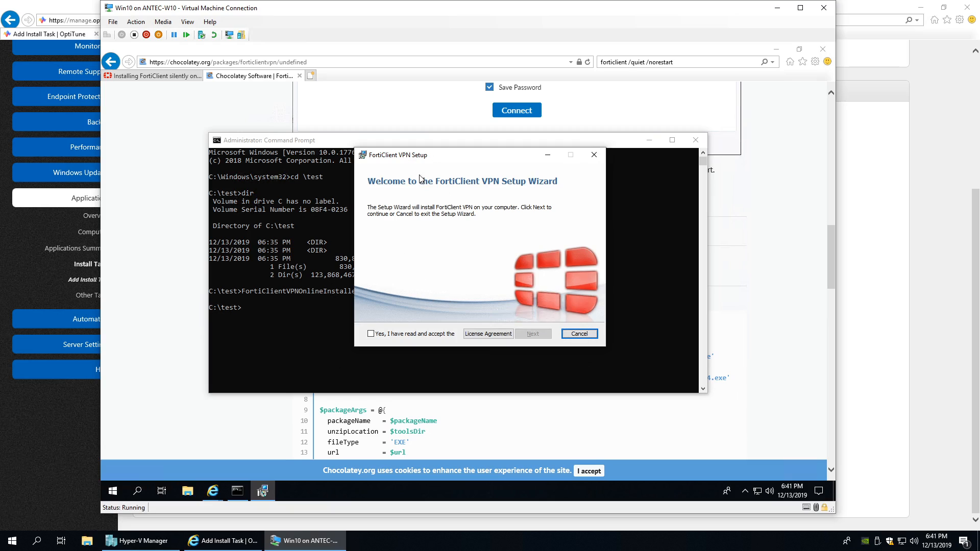
pyautogui.moveTo(421, 156); pyautogui.dragTo(396, 152)
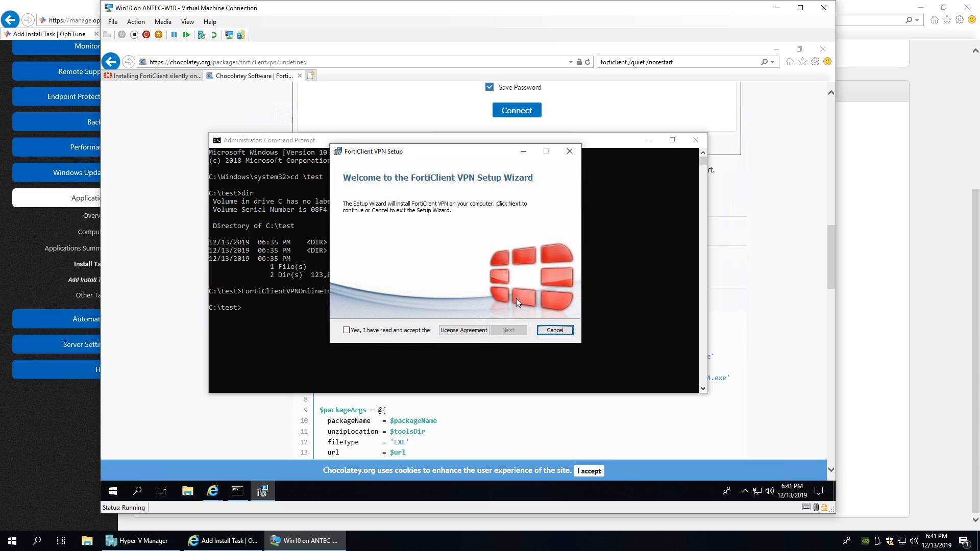
pyautogui.click(551, 332)
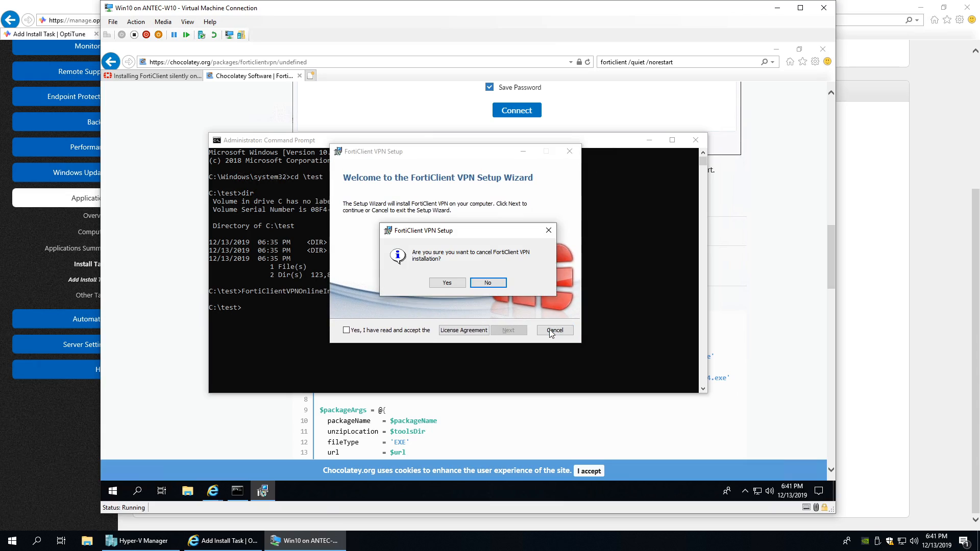
pyautogui.click(455, 281)
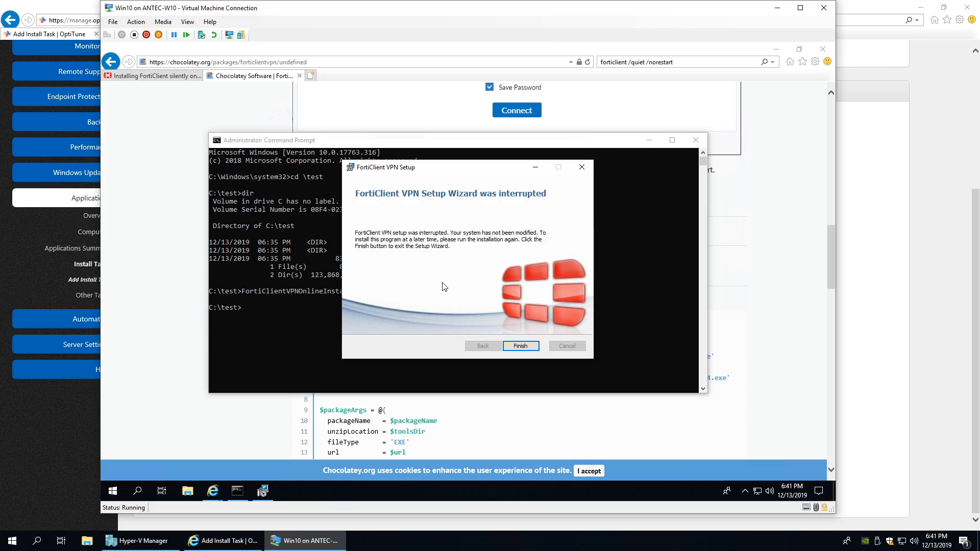
pyautogui.click(529, 349)
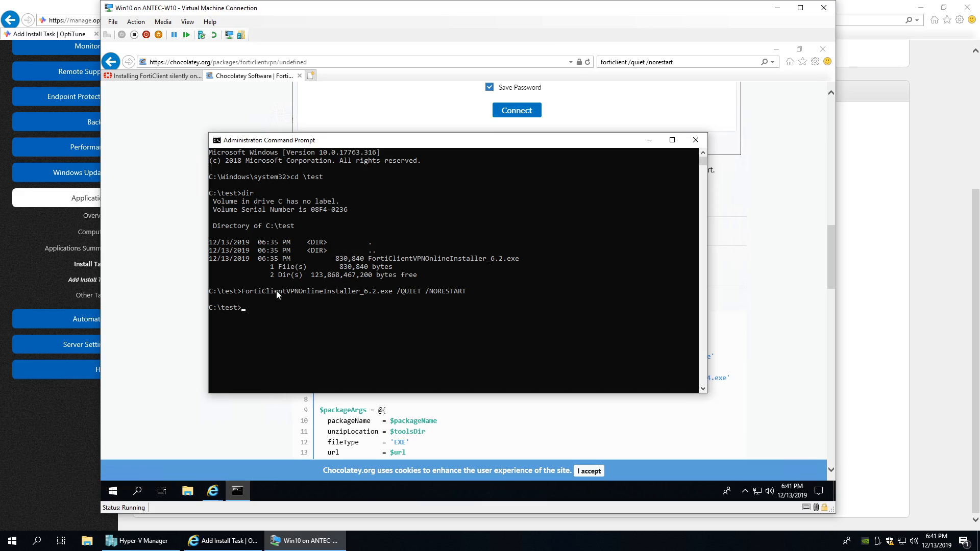
# - Back on the Chocolatey script page, select the full download URL on the $url line
pyautogui.click(165, 268)
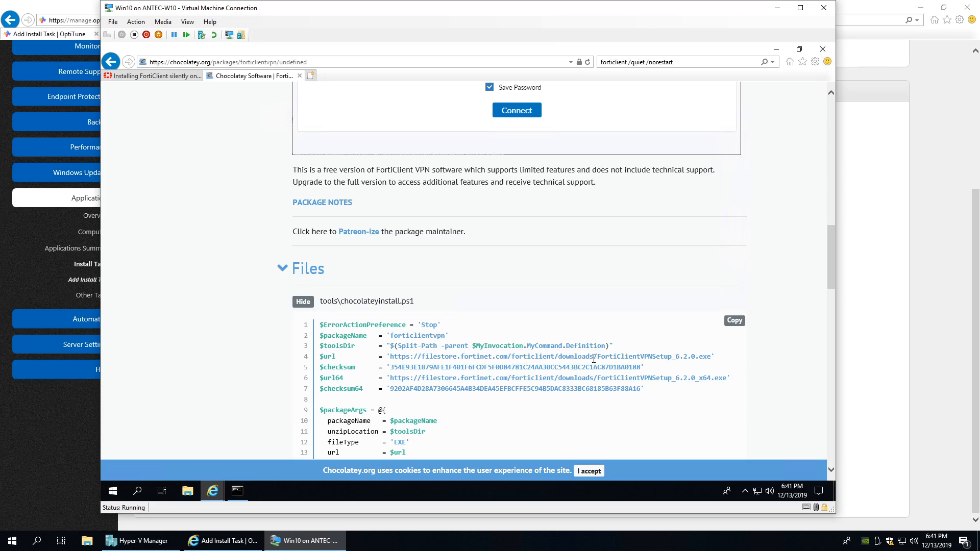
pyautogui.moveTo(598, 357); pyautogui.dragTo(708, 358)
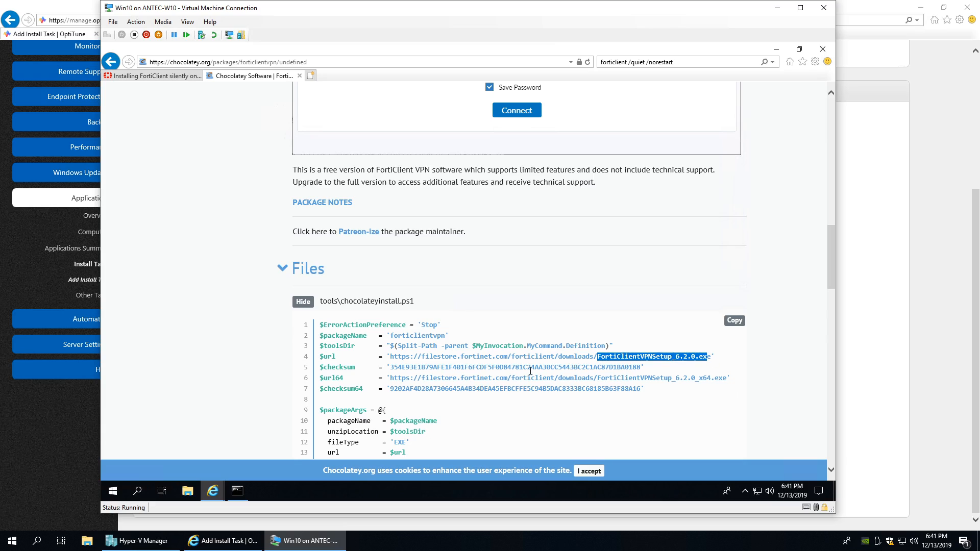
pyautogui.click(482, 379)
pyautogui.moveTo(386, 358); pyautogui.dragTo(713, 357)
pyautogui.hotkey('ctrl', 'c')
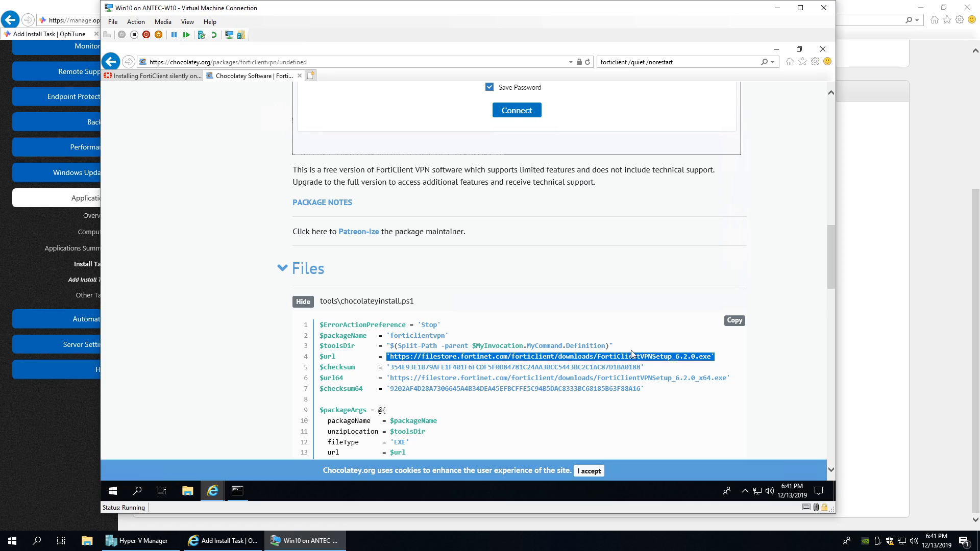
# - Paste the $url link into a new tab and save FortiClientVPNSetup_6.2.0.exe into C:\test
pyautogui.click(311, 75)
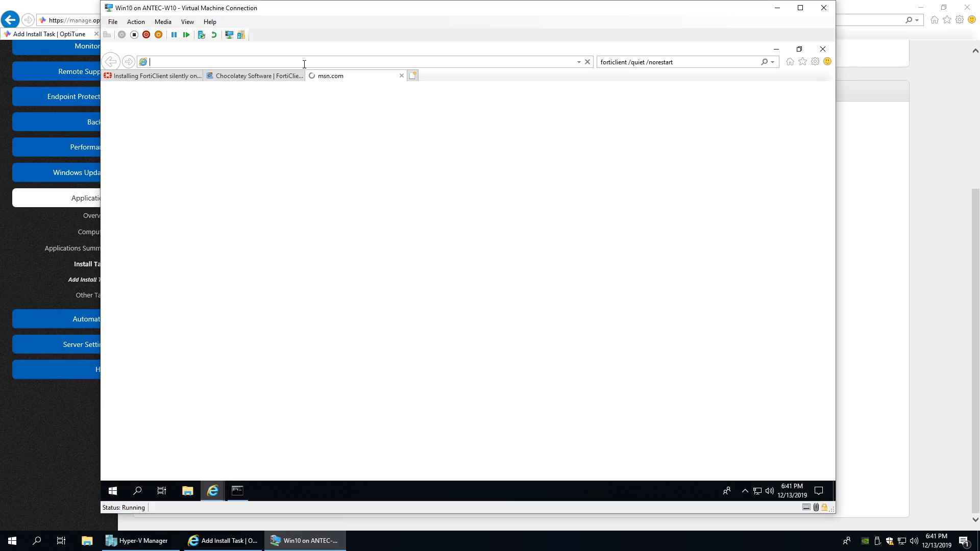
pyautogui.hotkey('ctrl', 'v')
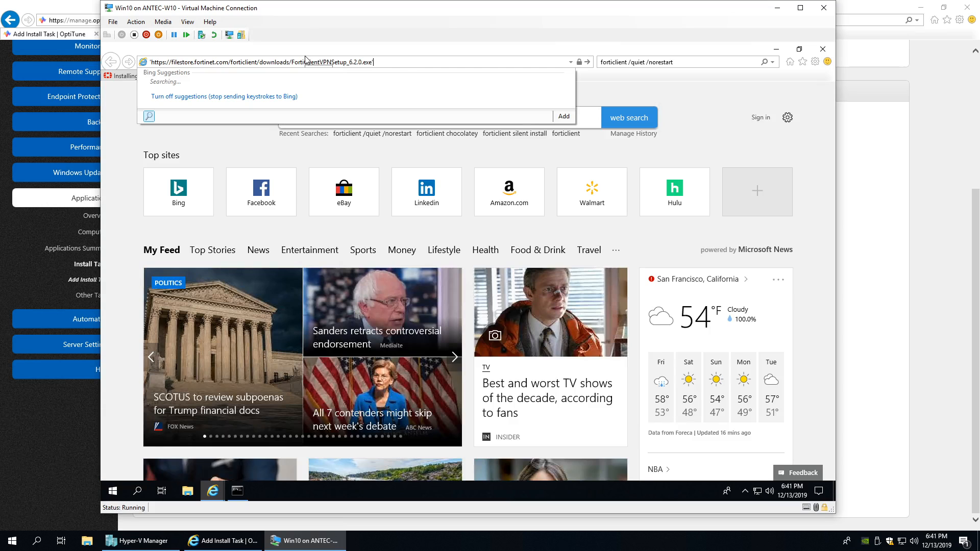
pyautogui.press('Return')
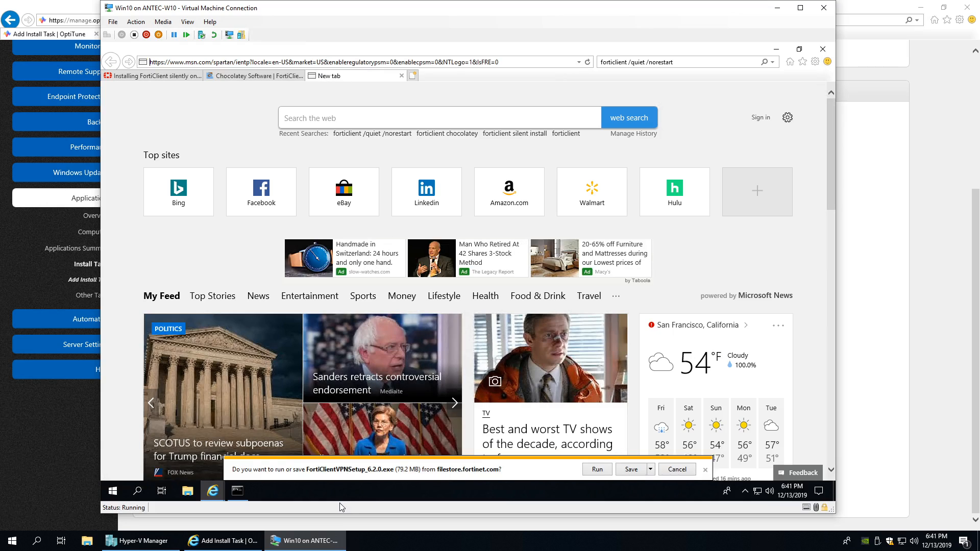
pyautogui.click(652, 470)
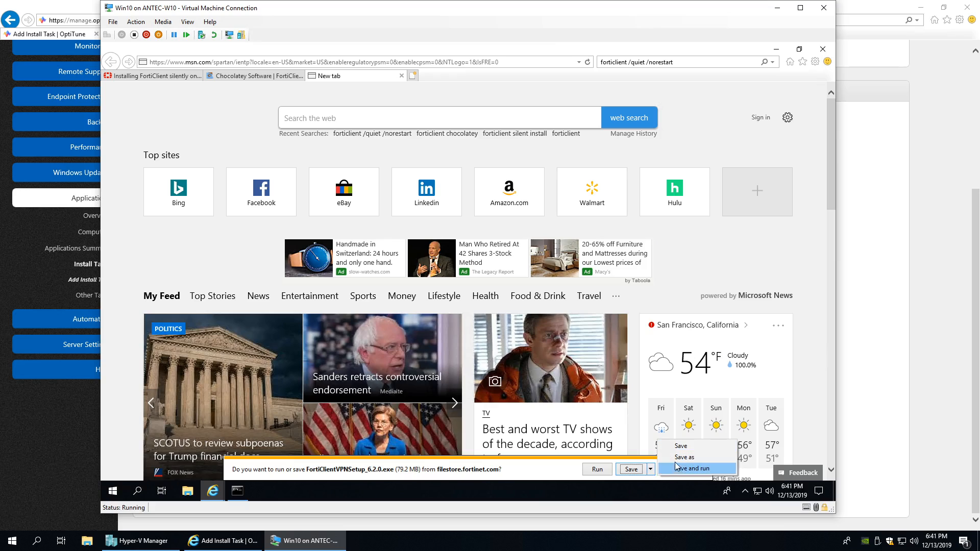
pyautogui.click(679, 457)
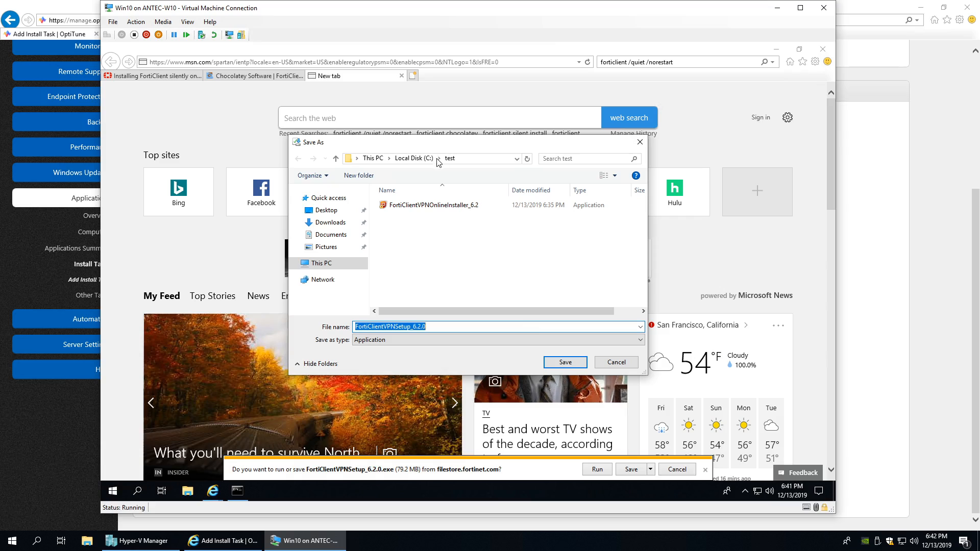
pyautogui.click(565, 362)
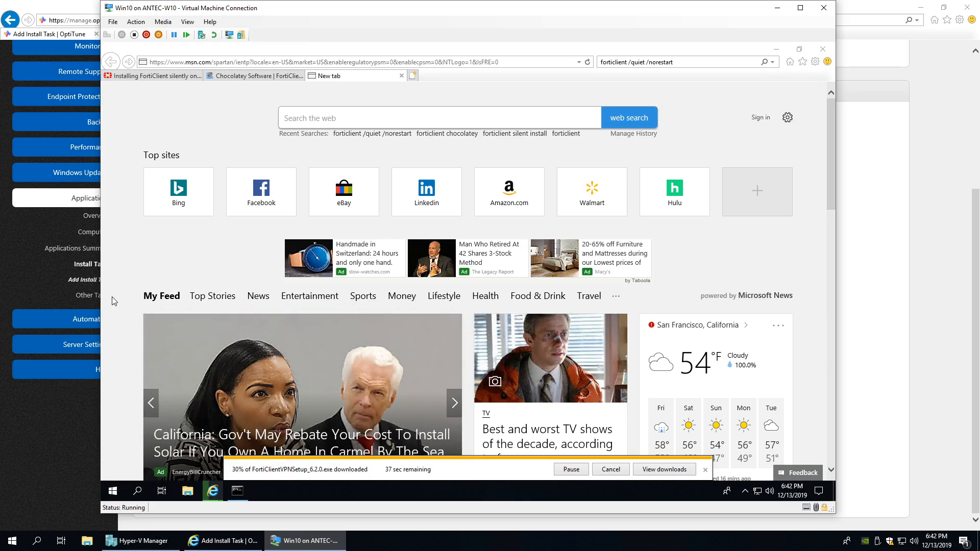
# - Return to the Chocolatey package tab, then bring the Command Prompt forward
pyautogui.click(258, 76)
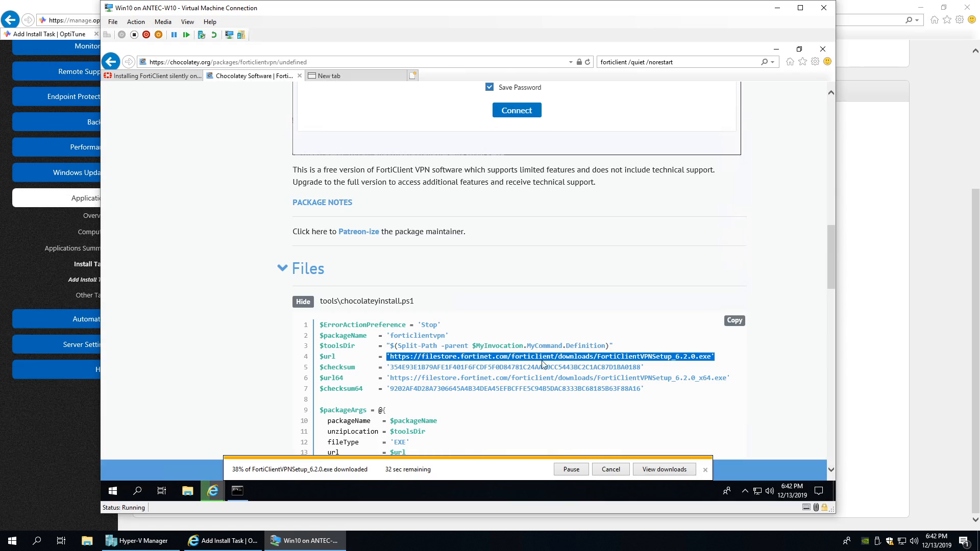
pyautogui.scroll(-1, 491, 349)
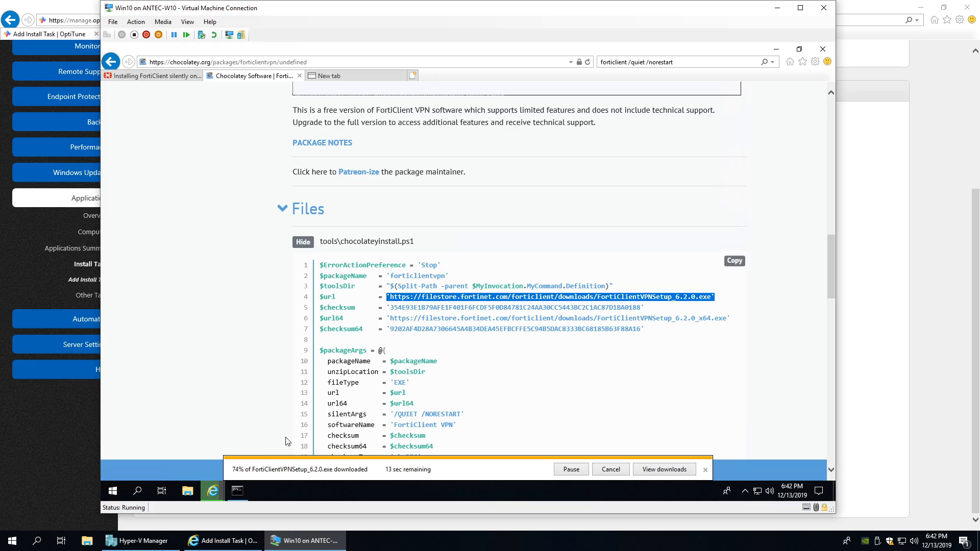
pyautogui.click(244, 492)
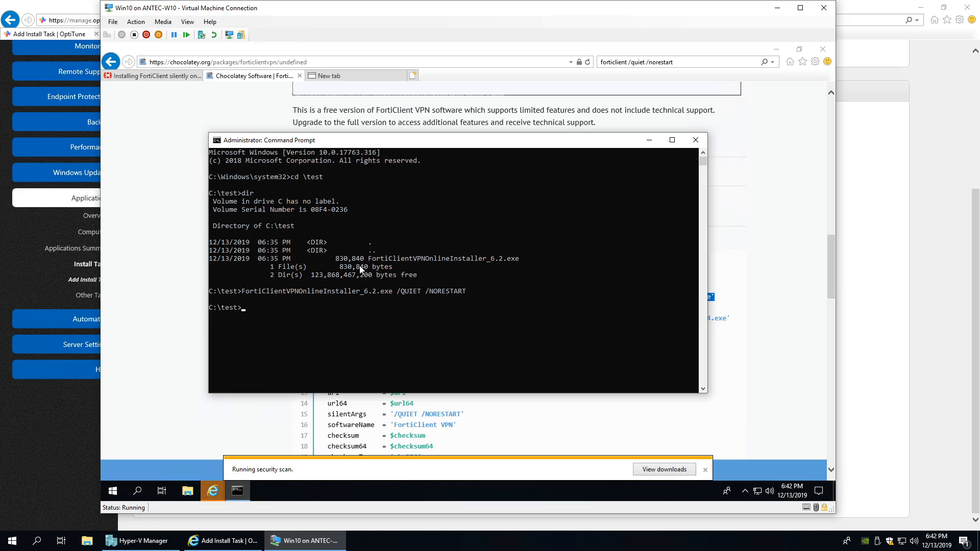
# - List C:\test and tab-complete FortiClientVPNSetup_6.2.0.exe at the prompt
pyautogui.write('dir')
pyautogui.press('Return')
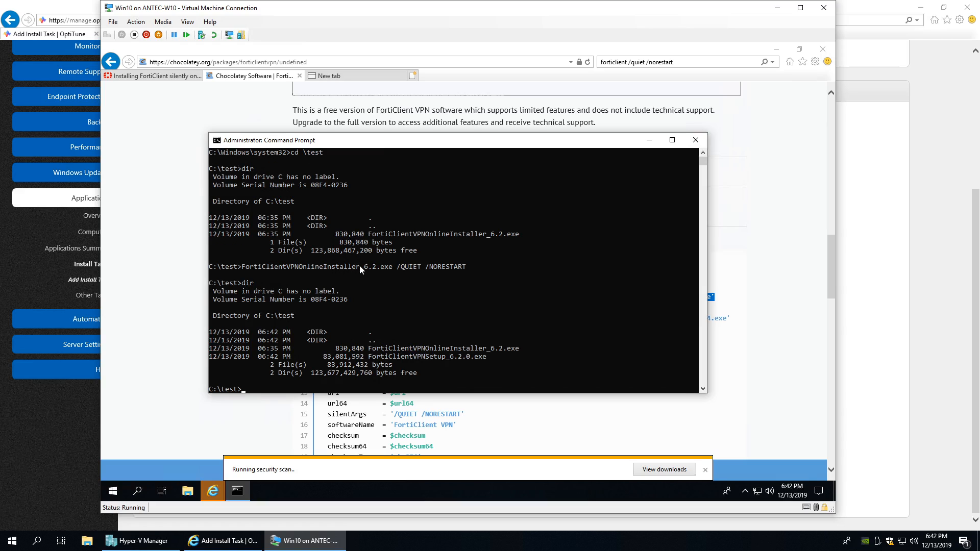
pyautogui.write('For')
pyautogui.press('Tab')
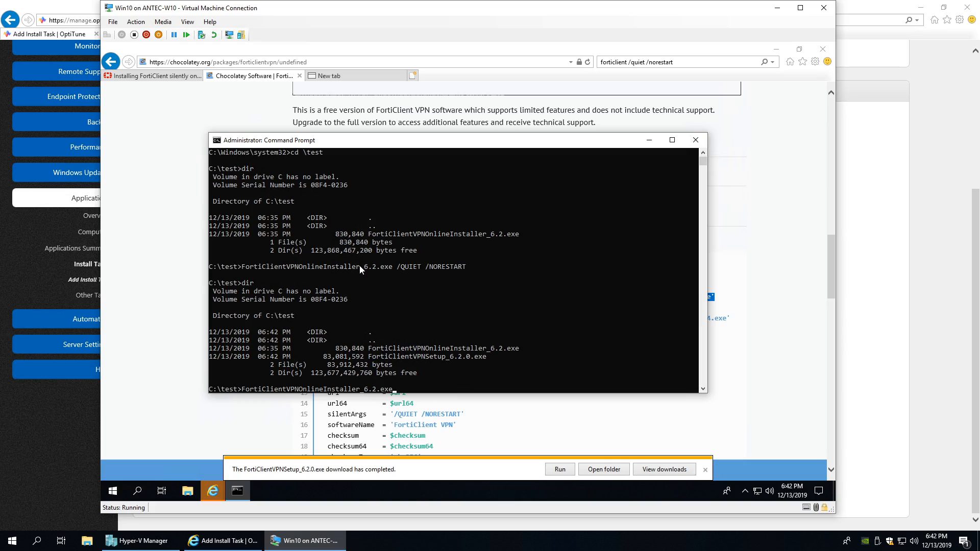
pyautogui.press('Tab')
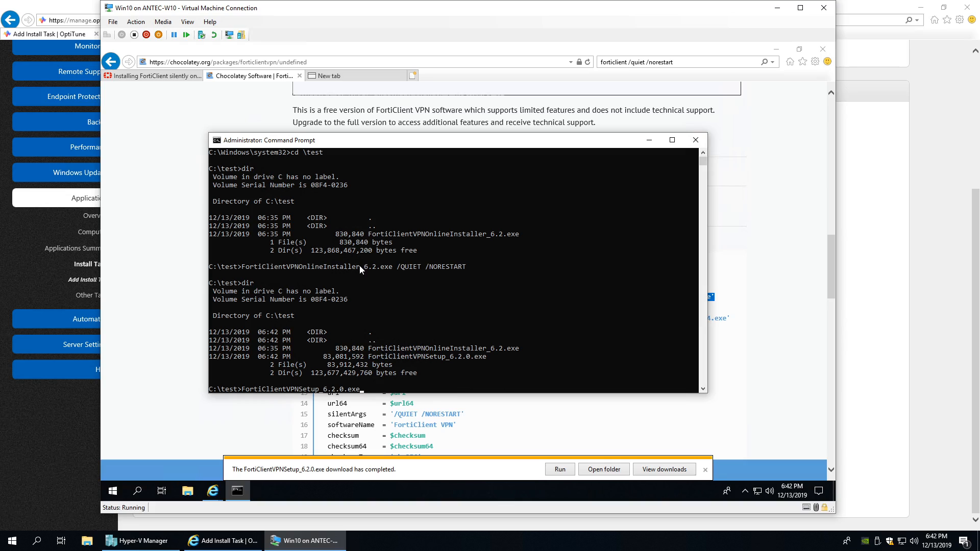
# - Run it with /QUIET /NORESTART from the Chocolatey script, quotes removed, and dismiss the wrong-setup-file error
pyautogui.click(222, 98)
pyautogui.scroll(-3, 445, 347)
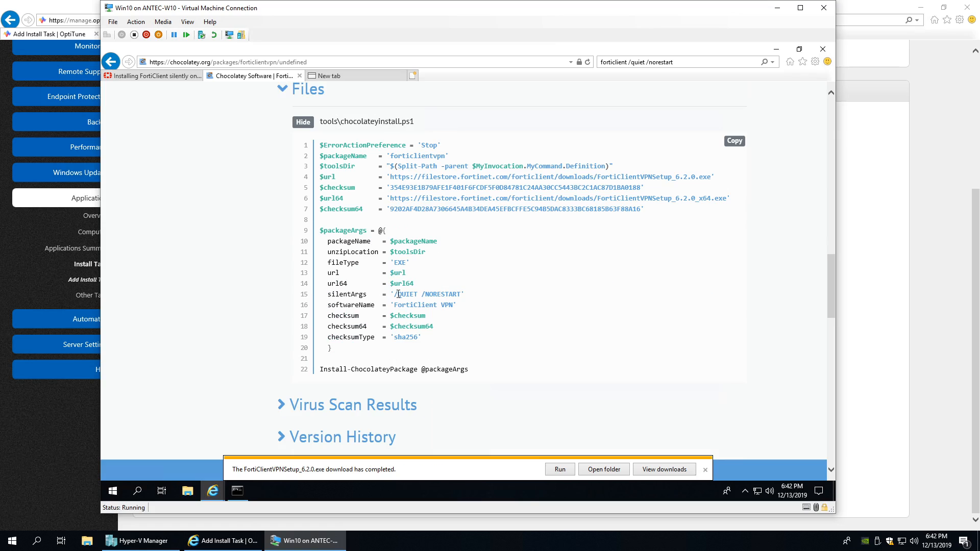
pyautogui.moveTo(391, 294); pyautogui.dragTo(465, 295)
pyautogui.press('super+c')
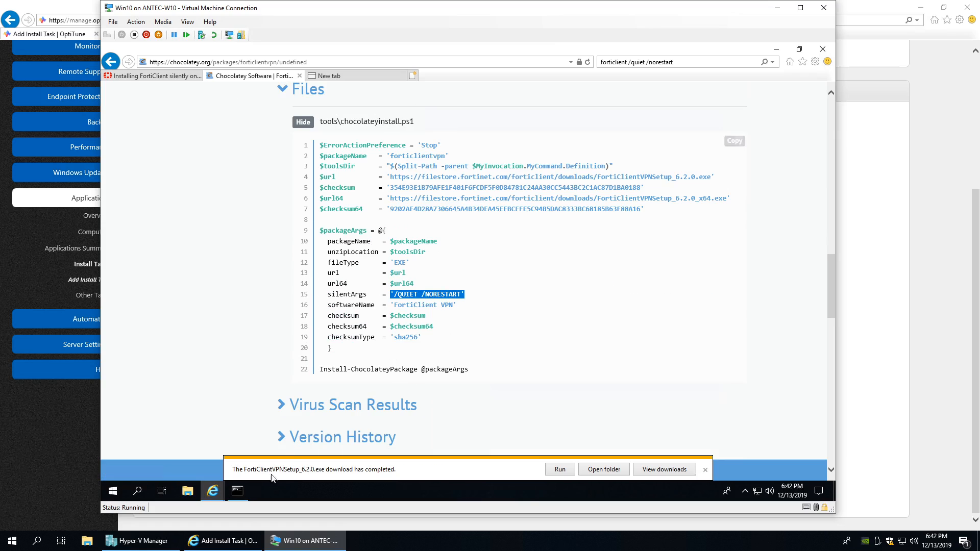
pyautogui.click(237, 491)
pyautogui.rightClick(360, 284)
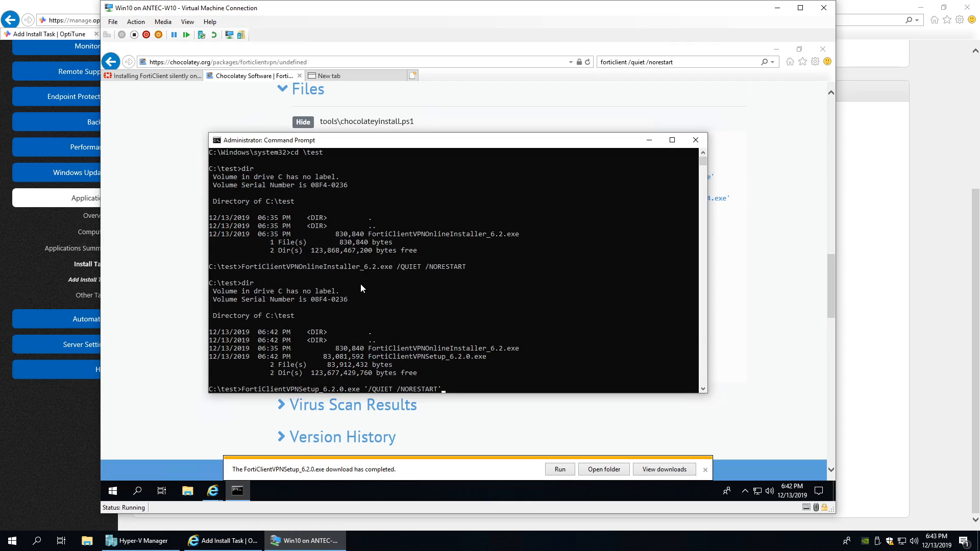
pyautogui.press('BackSpace')
pyautogui.press('Left')
pyautogui.press('Left')
pyautogui.press('Left')
pyautogui.press('Left')
pyautogui.press('Left')
pyautogui.press('Left')
pyautogui.press('Left')
pyautogui.press('Left')
pyautogui.press('Left')
pyautogui.press('BackSpace')
pyautogui.press('Return')
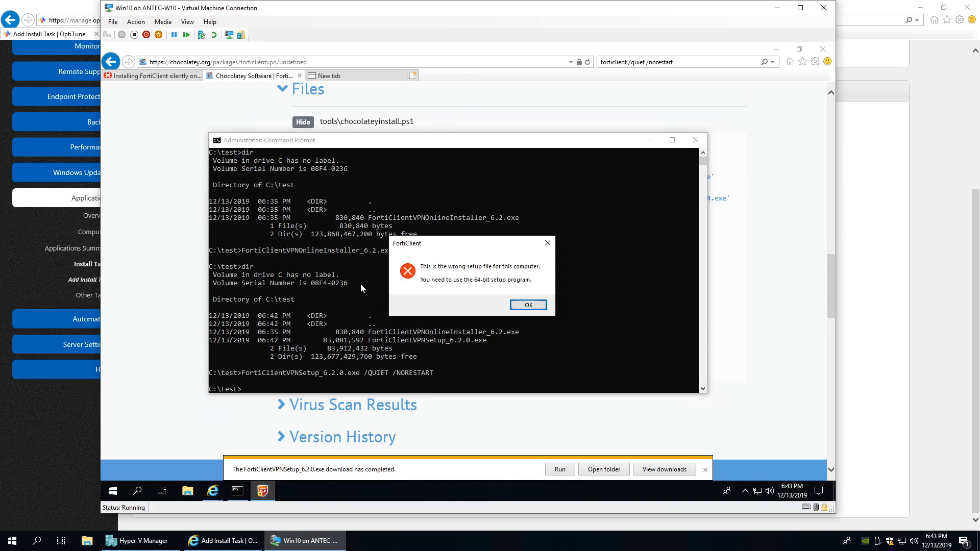
pyautogui.click(528, 305)
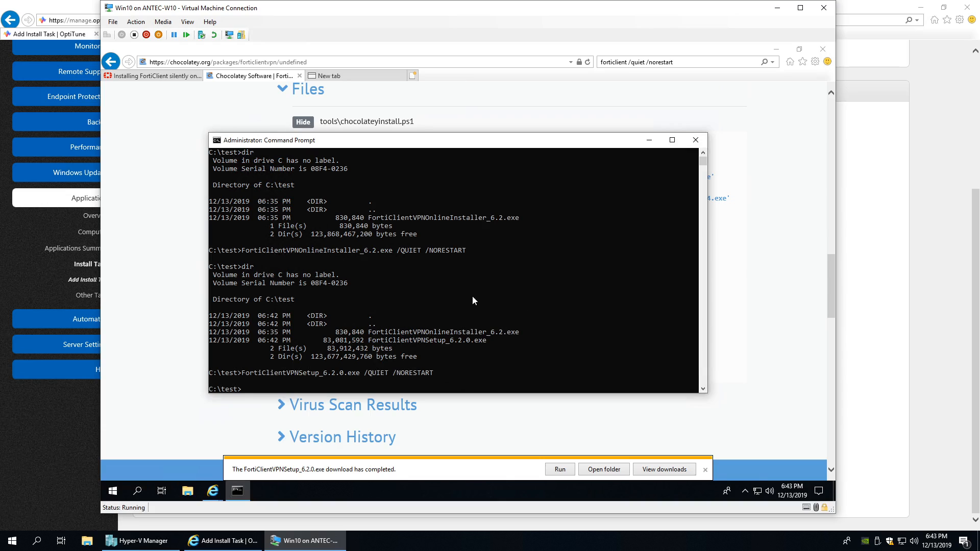
# - Load the 64-bit $url64 link from line 6 of the Chocolatey script, quotes removed
pyautogui.click(184, 261)
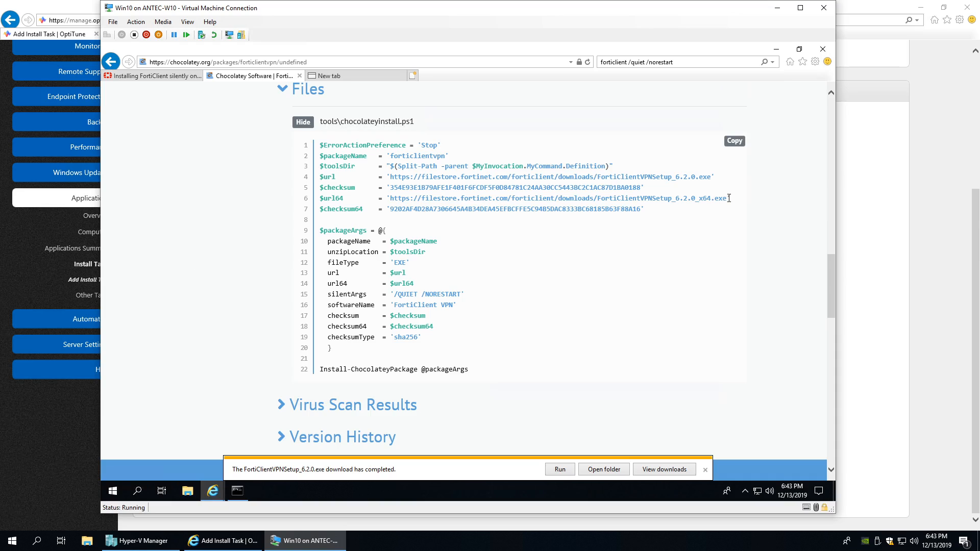
pyautogui.moveTo(733, 199); pyautogui.dragTo(387, 199)
pyautogui.hotkey('ctrl', 'c')
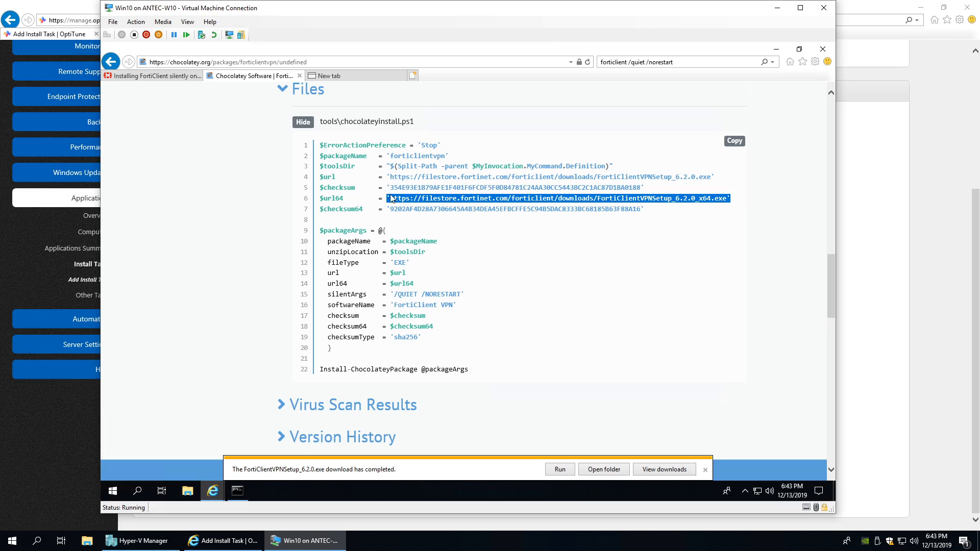
pyautogui.click(313, 62)
pyautogui.hotkey('ctrl', 'v')
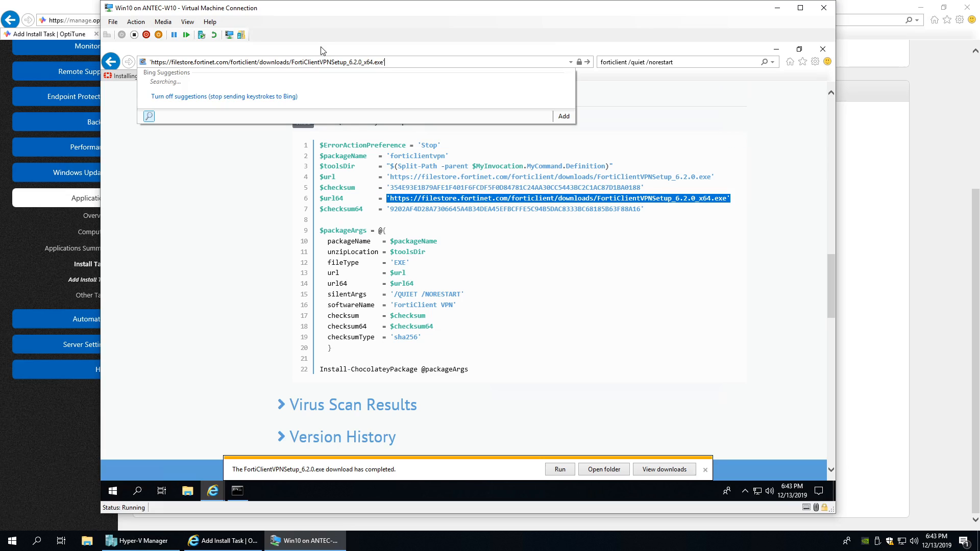
pyautogui.press('BackSpace')
pyautogui.press('Home')
pyautogui.press('Delete')
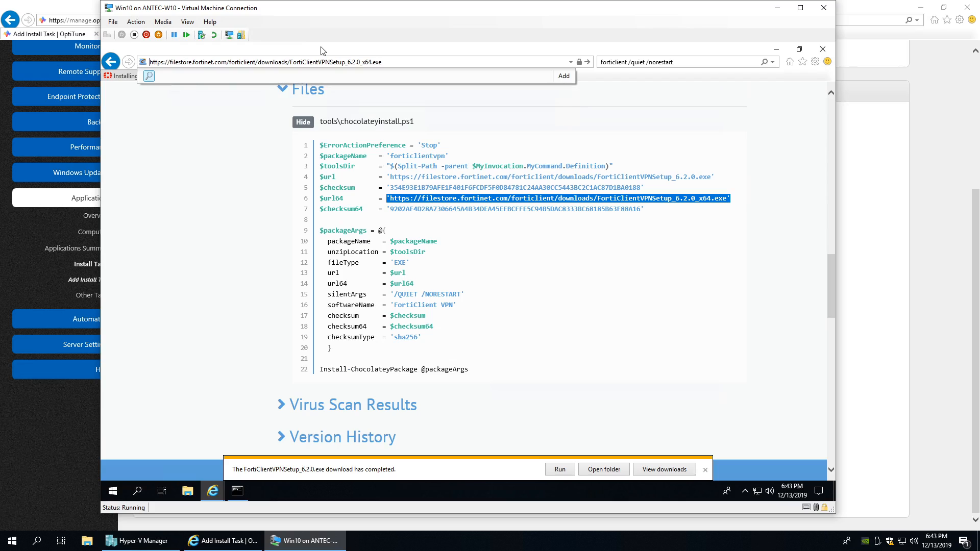
pyautogui.press('Return')
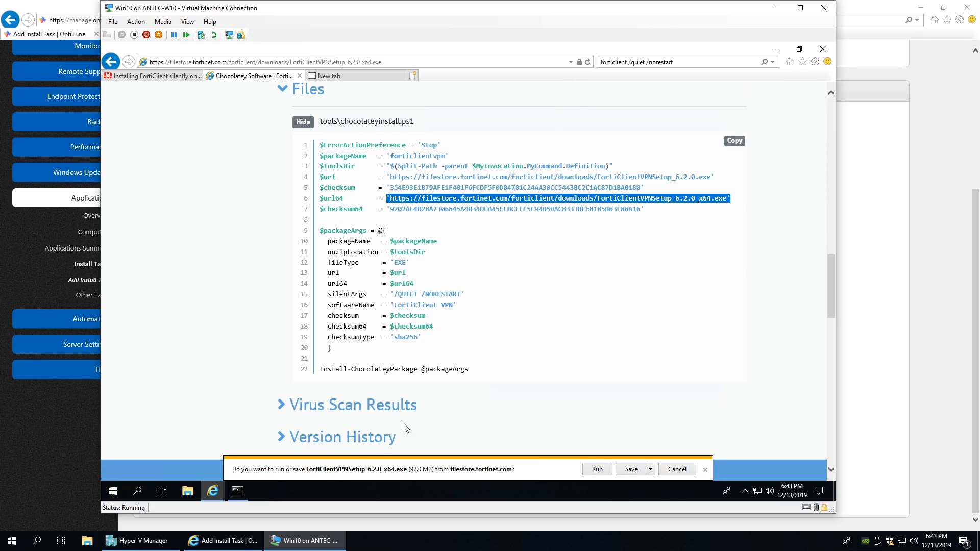
# - Save FortiClientVPNSetup_6.2.0_x64.exe into C:\test and track it in the downloads list
pyautogui.click(650, 470)
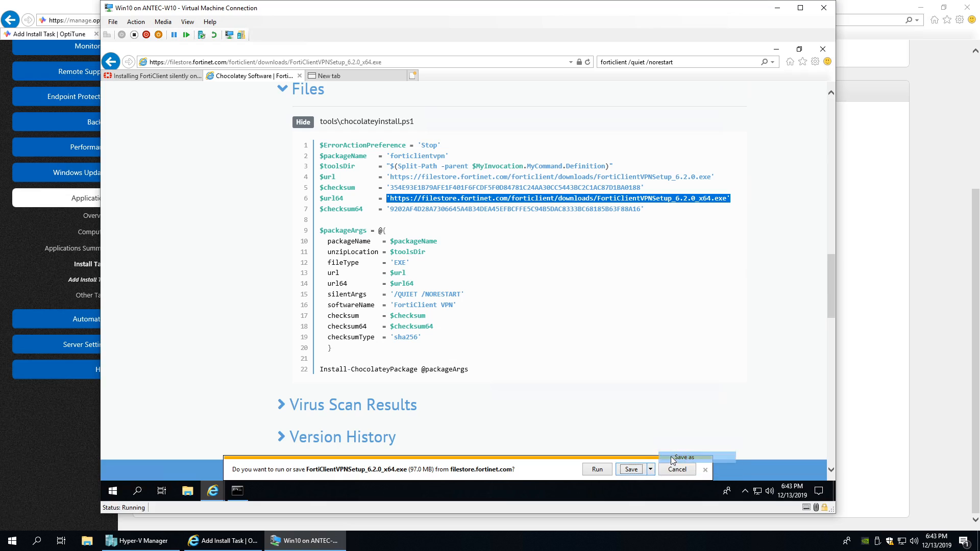
pyautogui.click(679, 456)
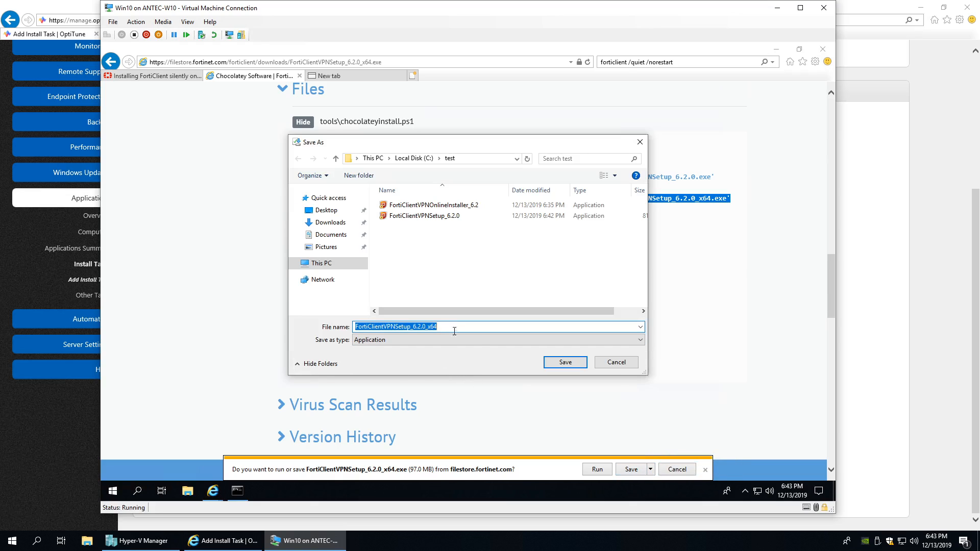
pyautogui.press('Return')
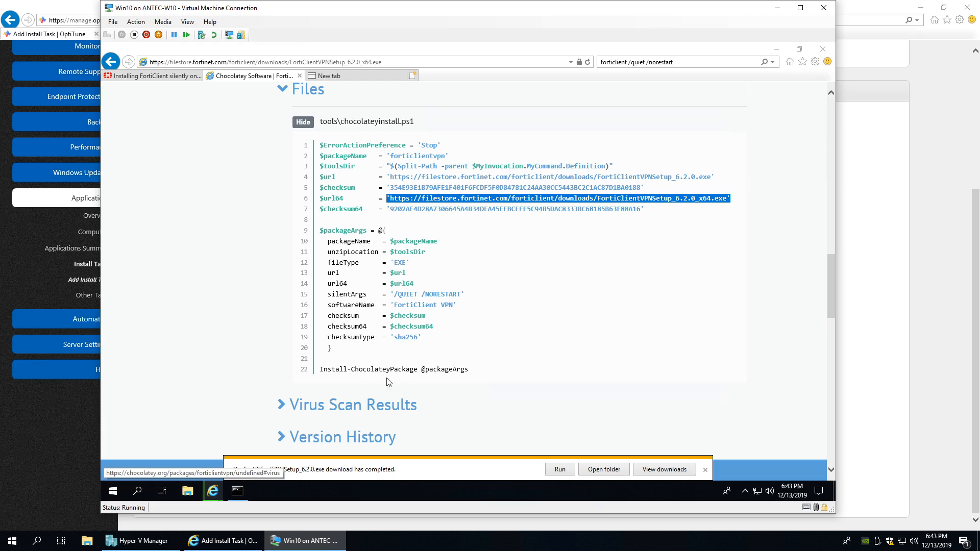
pyautogui.click(651, 470)
pyautogui.click(526, 349)
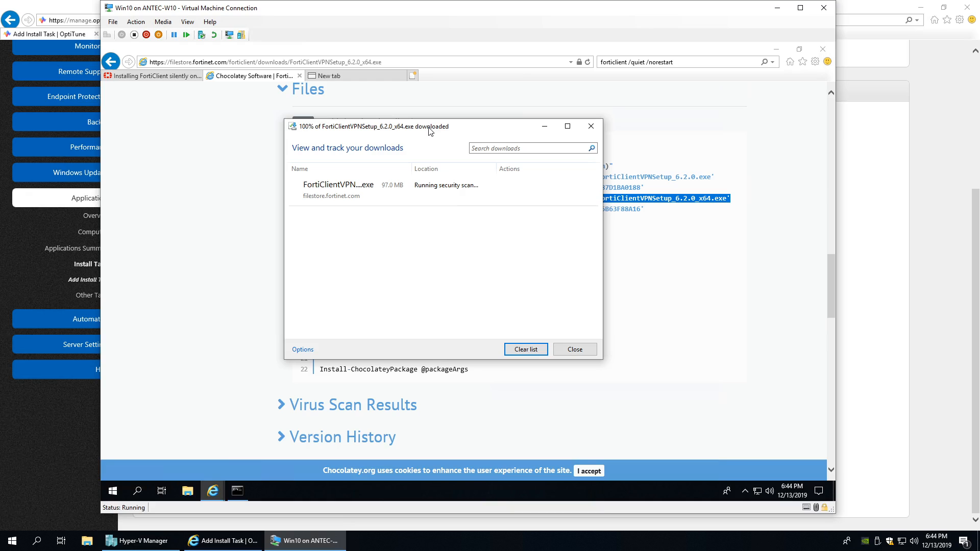
# - List C:\test in Command Prompt and copy the x64 installer's file name
pyautogui.click(238, 490)
pyautogui.write('dir')
pyautogui.press('Return')
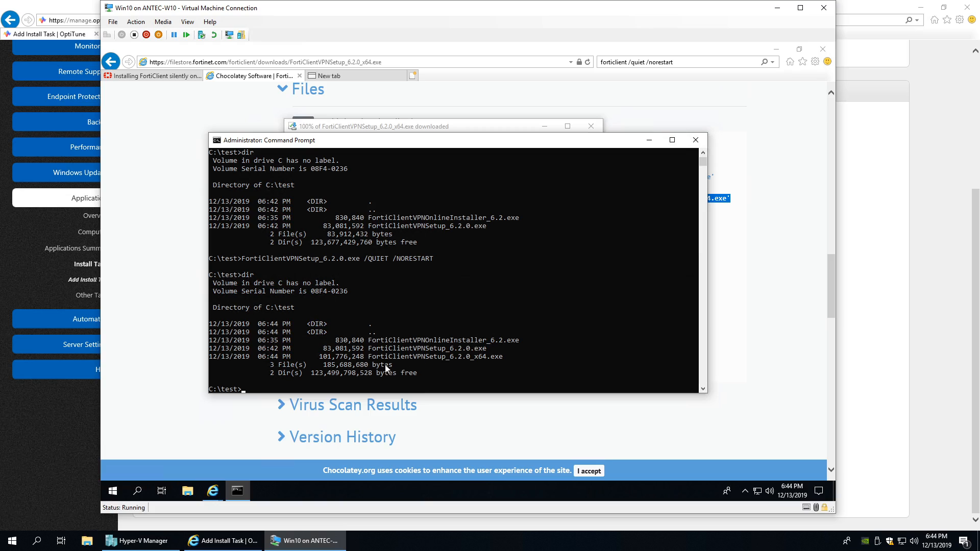
pyautogui.moveTo(368, 357); pyautogui.dragTo(503, 357)
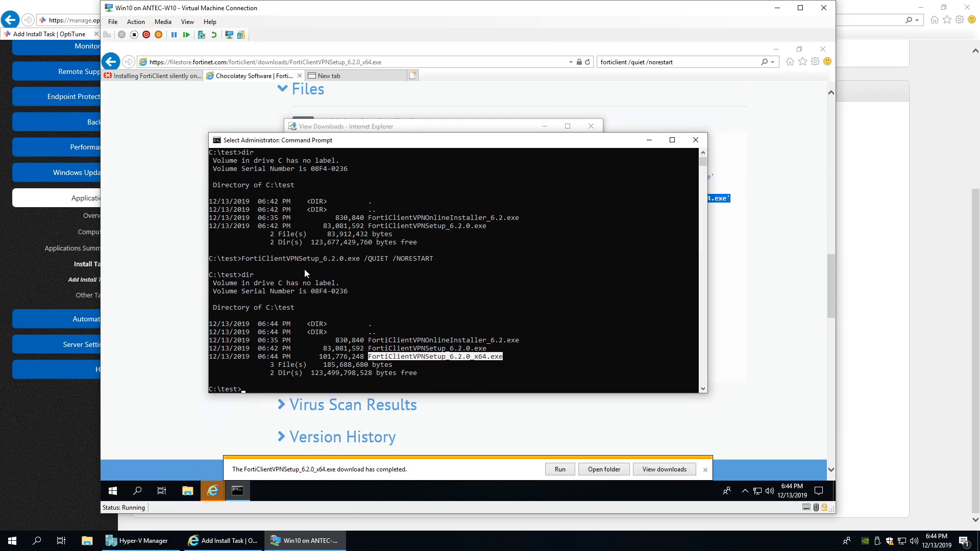
pyautogui.rightClick(379, 160)
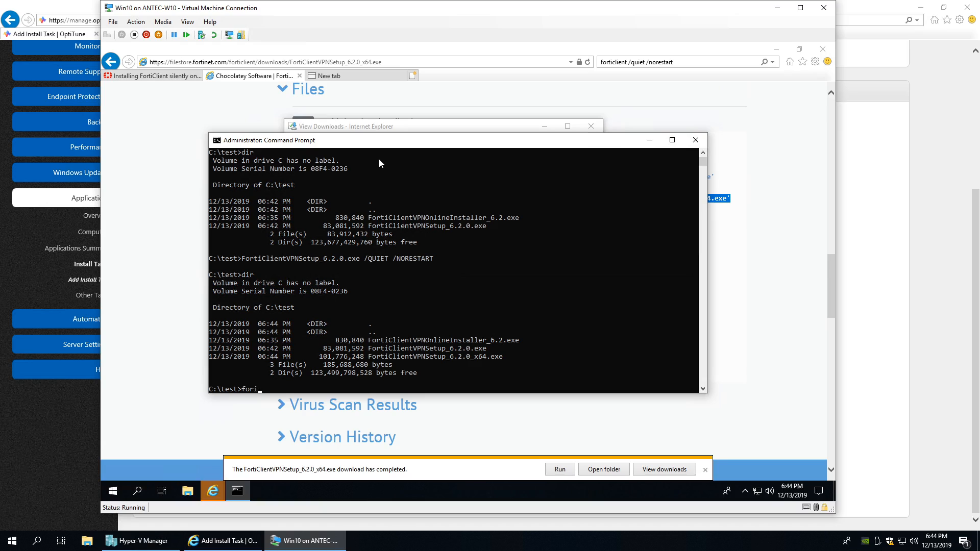
# - Run FortiClientVPNSetup_6.2.0_x64.exe with /QUIET /NORESTART, then minimize Internet Explorer
pyautogui.write('i')
pyautogui.press('Tab')
pyautogui.press('Tab')
pyautogui.press('Tab')
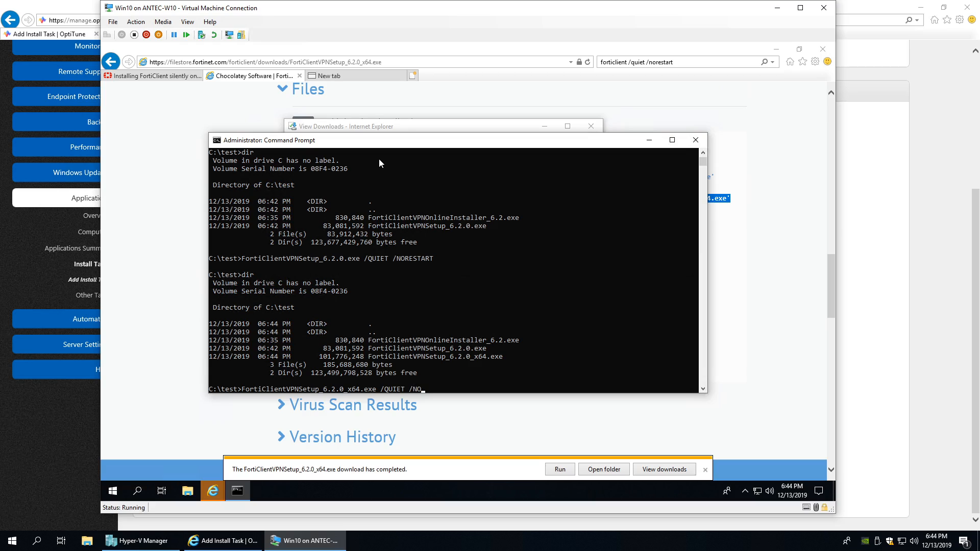
pyautogui.write('/QUIET /NORESTART')
pyautogui.press('Return')
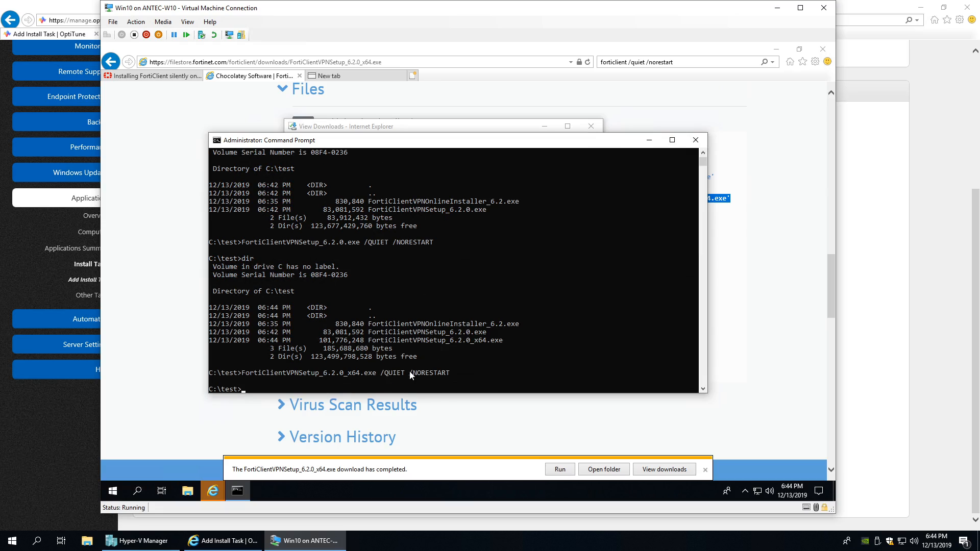
pyautogui.click(705, 471)
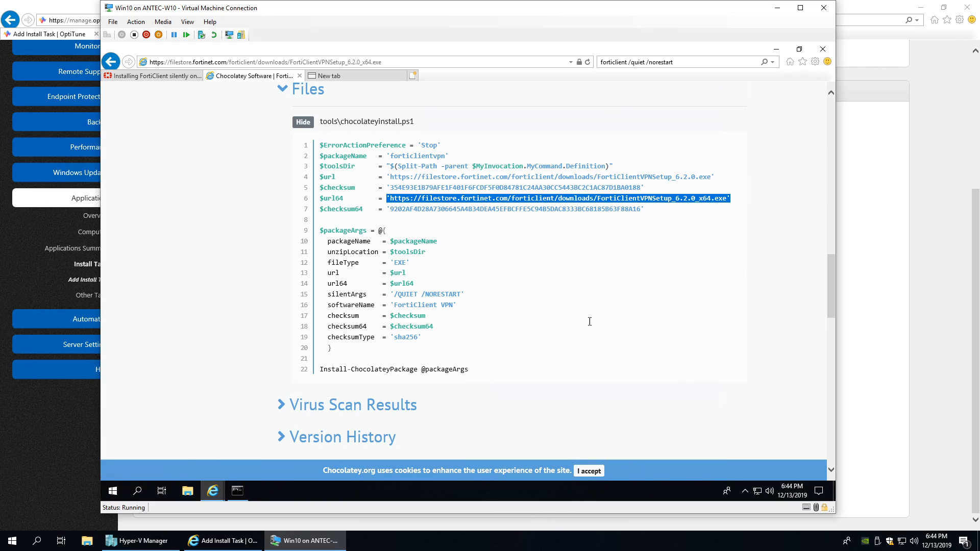
pyautogui.click(777, 49)
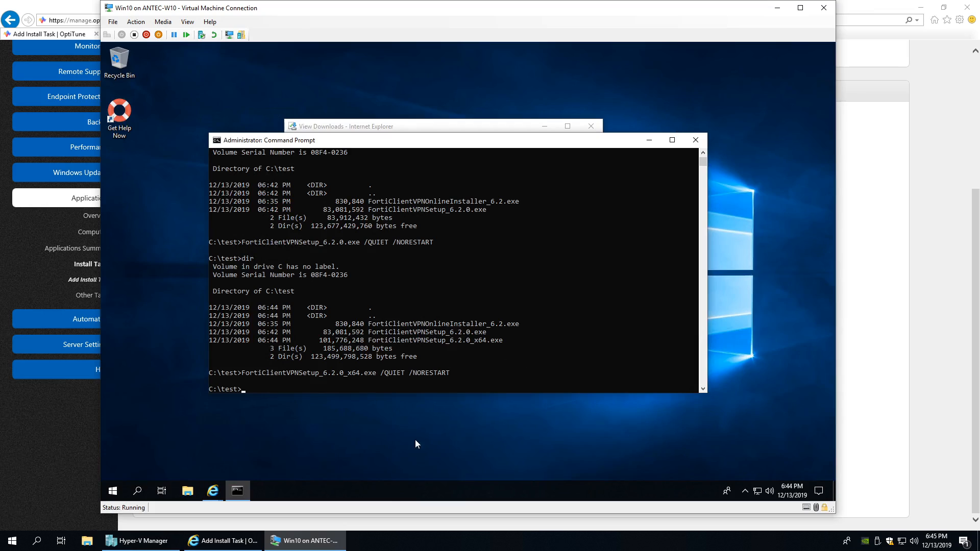
# - Check Task Manager's process list for the running FortiClientVPNSetup_6.2.0_x64.exe
pyautogui.rightClick(385, 490)
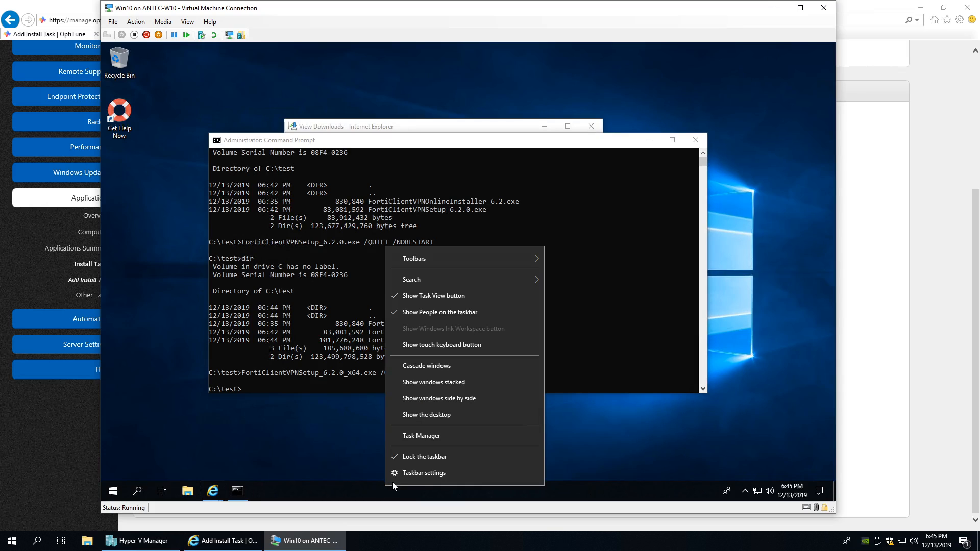
pyautogui.click(418, 436)
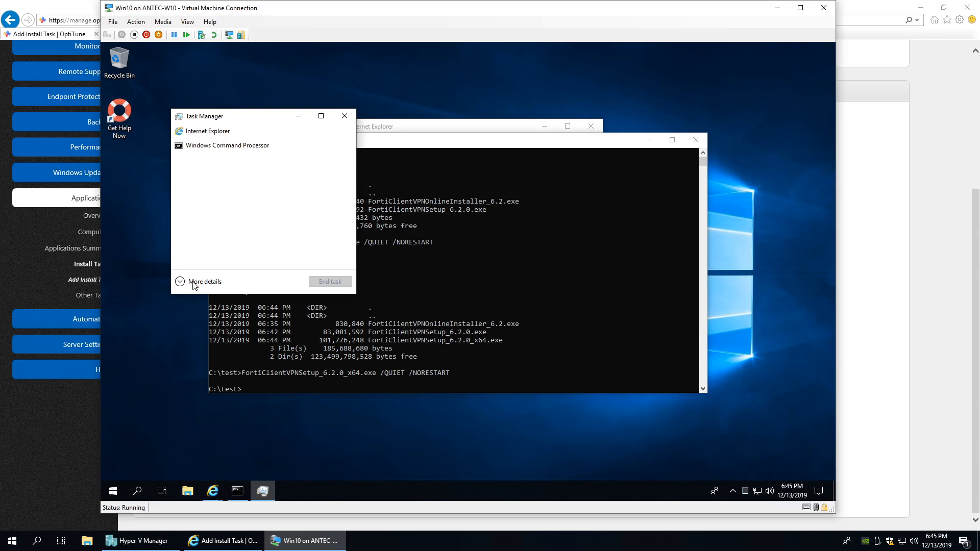
pyautogui.click(196, 282)
pyautogui.click(339, 141)
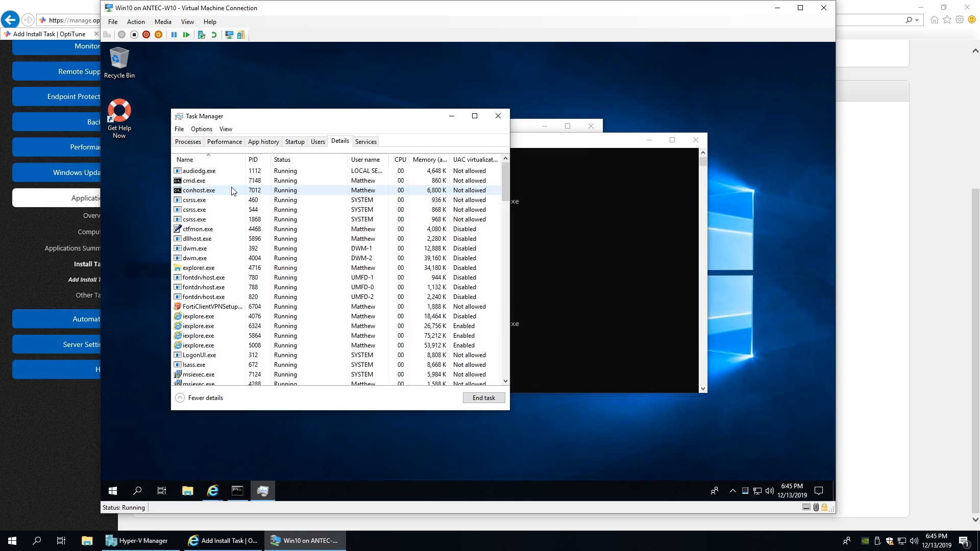
pyautogui.click(209, 309)
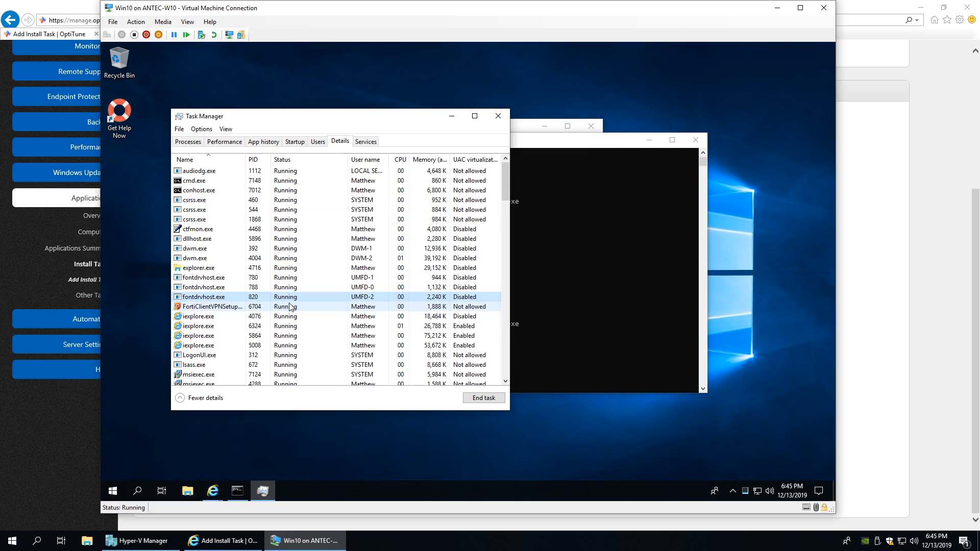
pyautogui.click(220, 309)
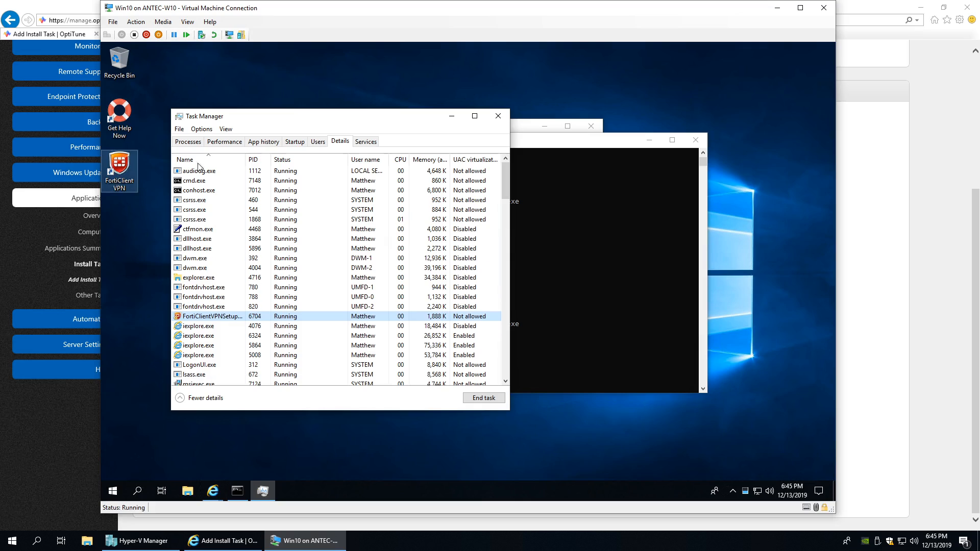
pyautogui.moveTo(293, 118); pyautogui.dragTo(337, 124)
pyautogui.moveTo(583, 137); pyautogui.dragTo(559, 139)
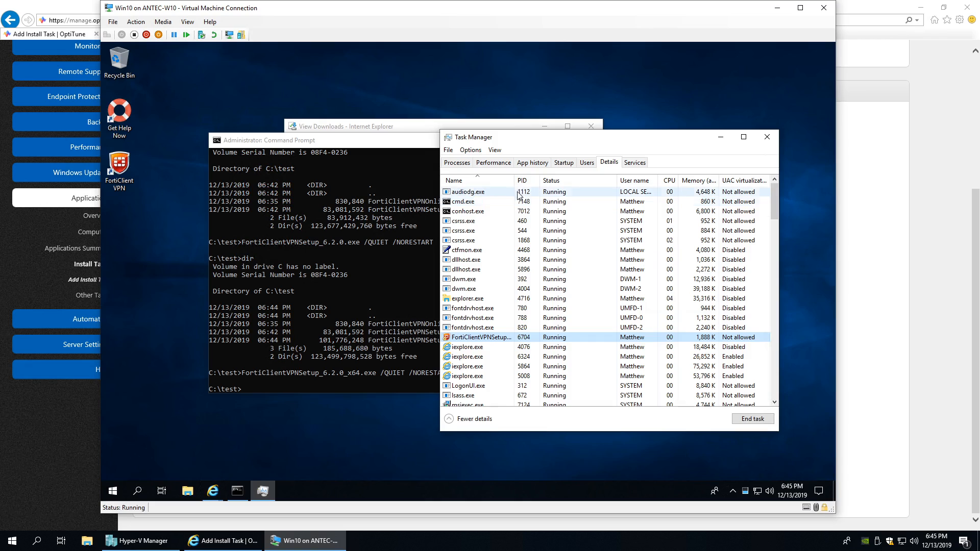
pyautogui.moveTo(516, 180); pyautogui.dragTo(564, 179)
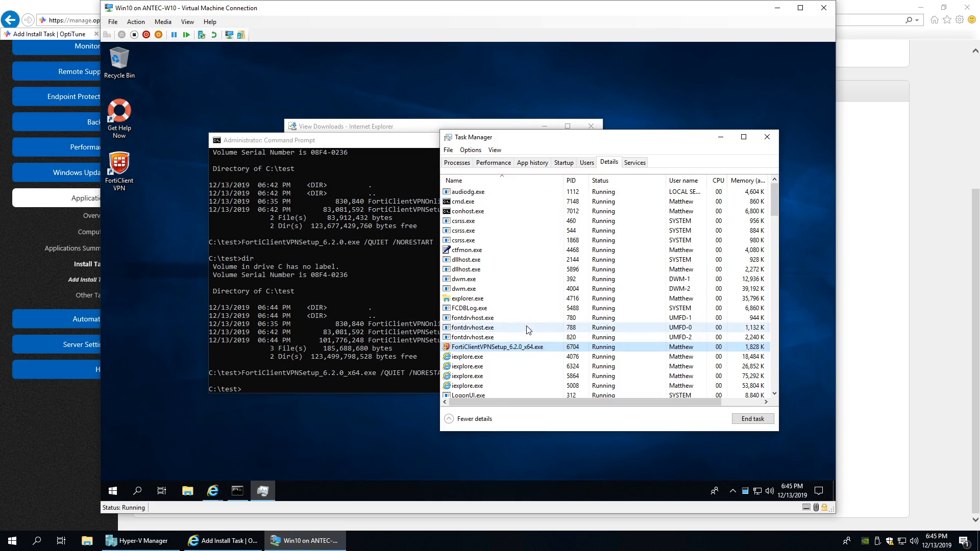
pyautogui.click(494, 349)
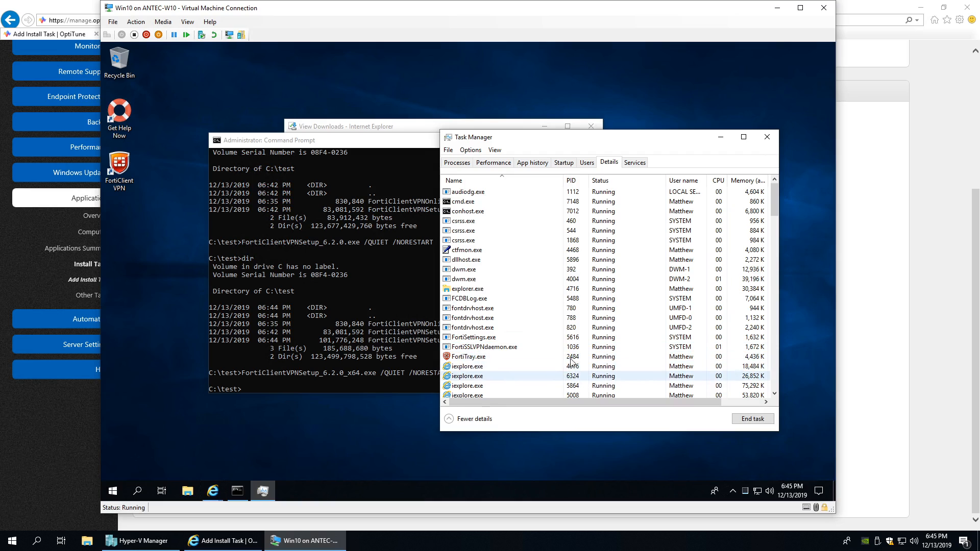
# - Launch FortiClient VPN from the hidden tray icons to confirm it installed, then close it
pyautogui.click(734, 492)
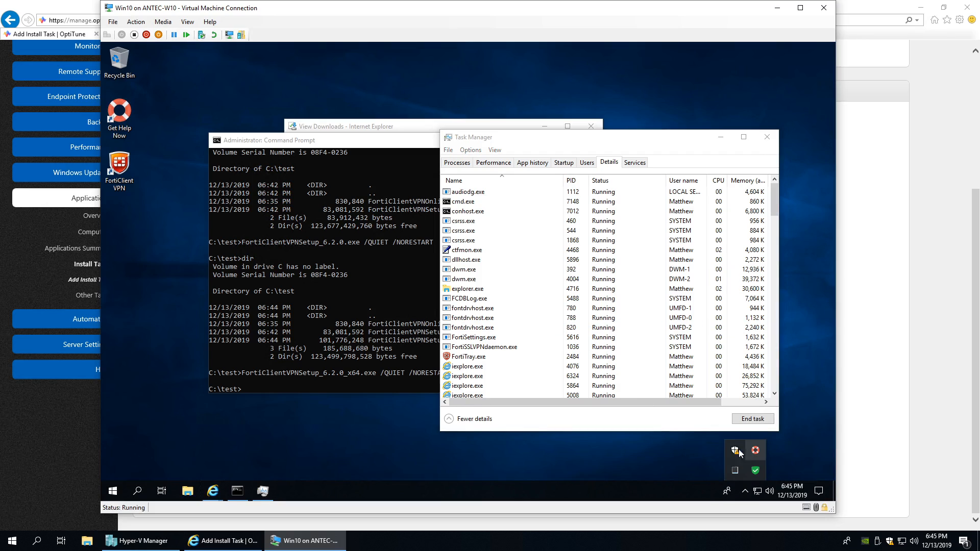
pyautogui.doubleClick(755, 472)
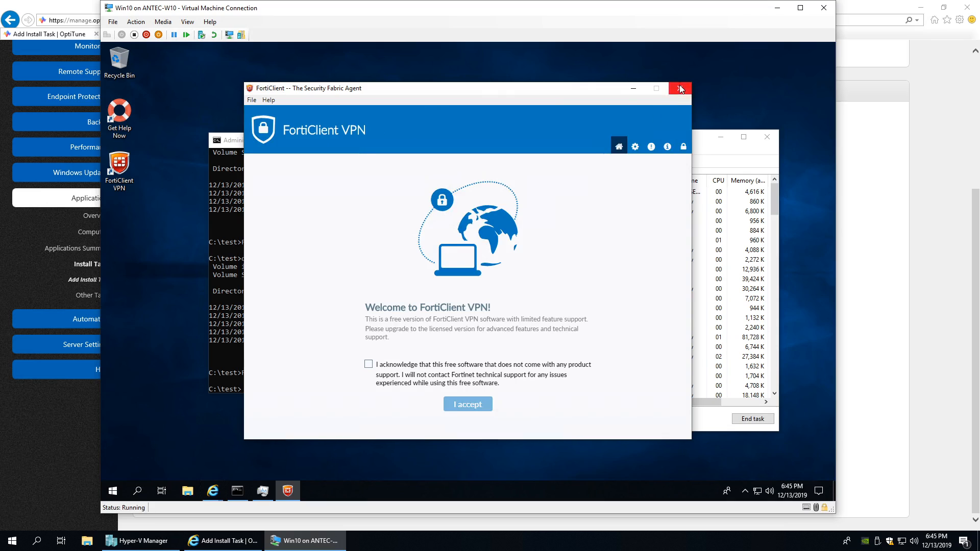
pyautogui.click(680, 88)
# - Review the /QUIET /NORESTART switches in Command Prompt and return to the OptiTune form
pyautogui.click(298, 141)
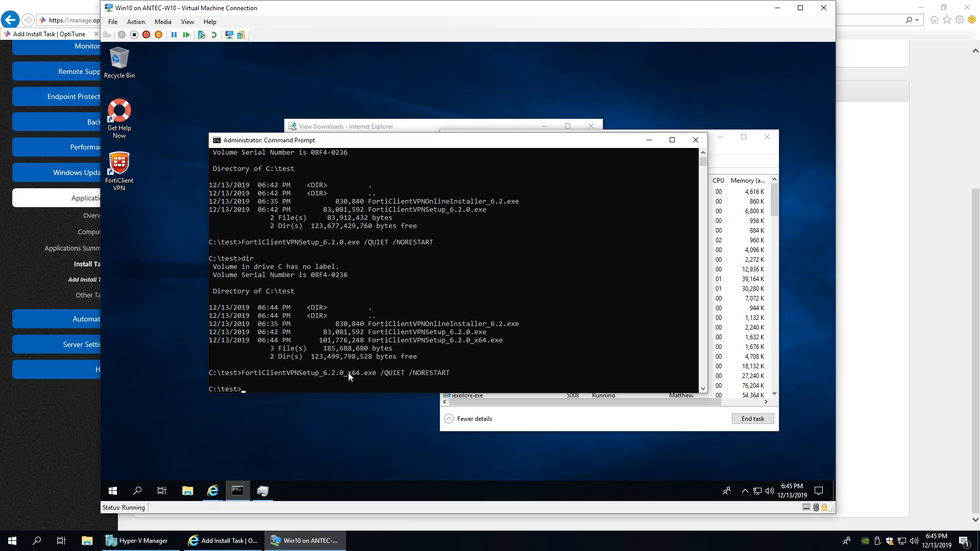
pyautogui.moveTo(382, 373); pyautogui.dragTo(449, 372)
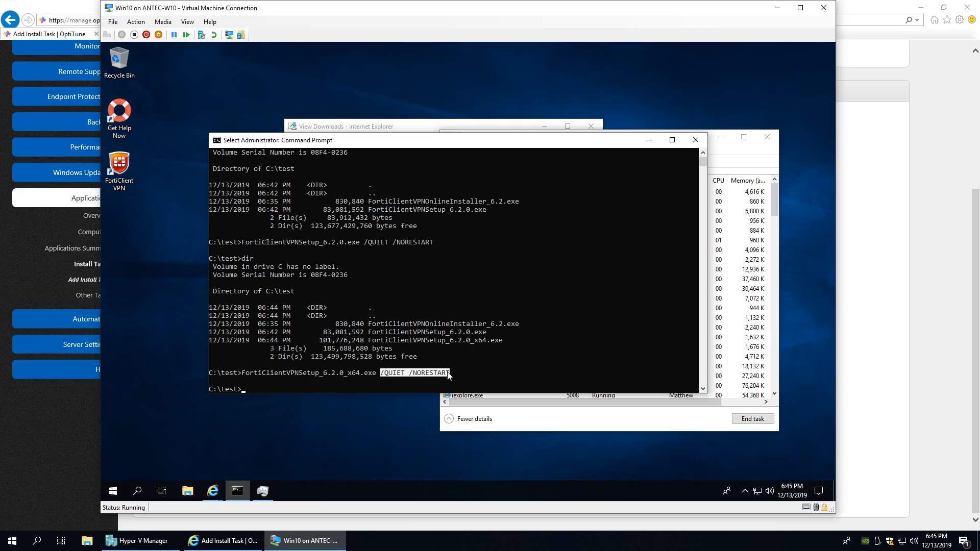
pyautogui.click(345, 324)
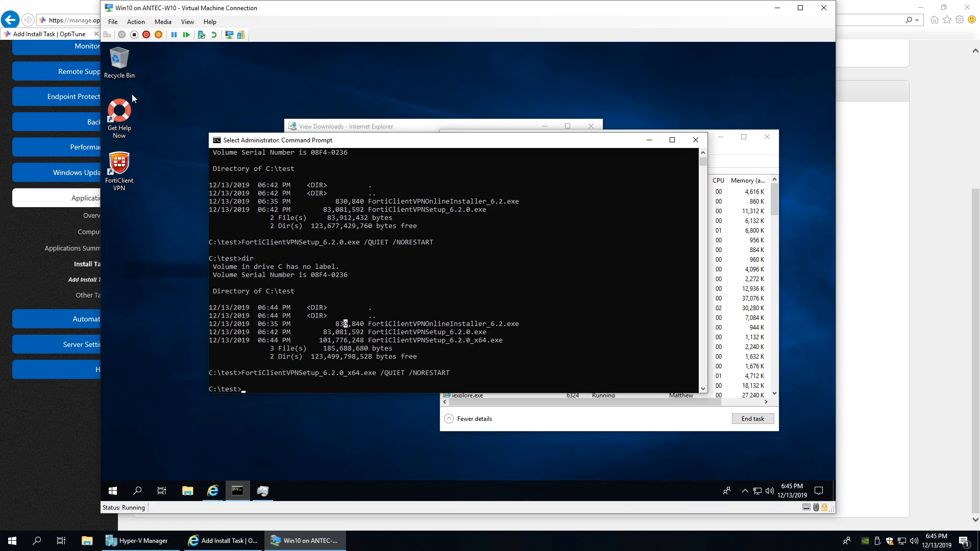
pyautogui.click(85, 8)
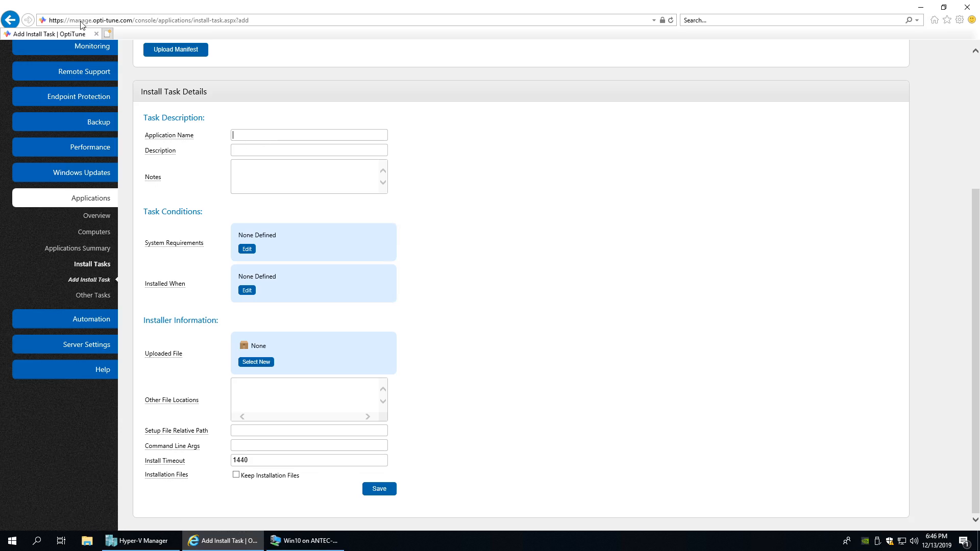
# - Reload the page and enter name FortiClient VPN with description 'Installs vpn client'
pyautogui.click(172, 22)
pyautogui.press('Return')
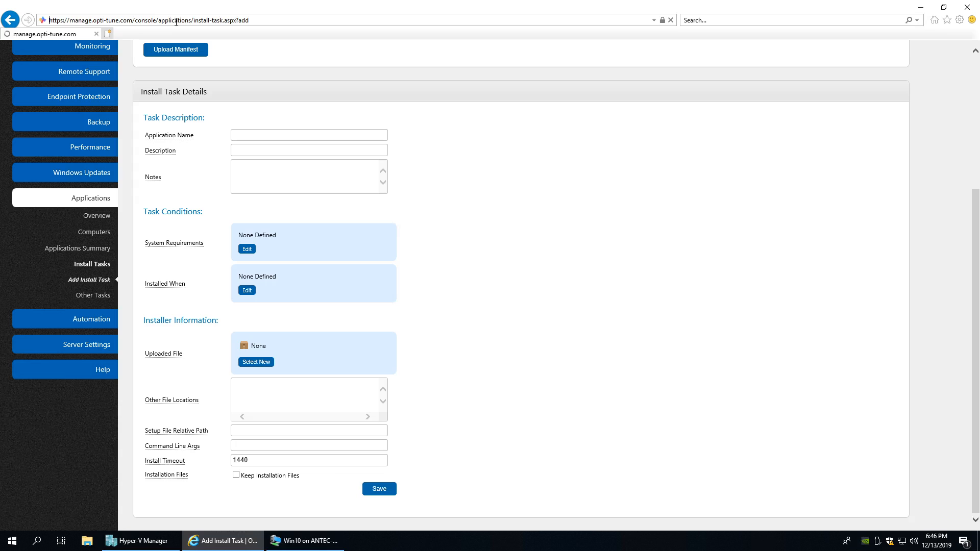
pyautogui.scroll(-3, 240, 326)
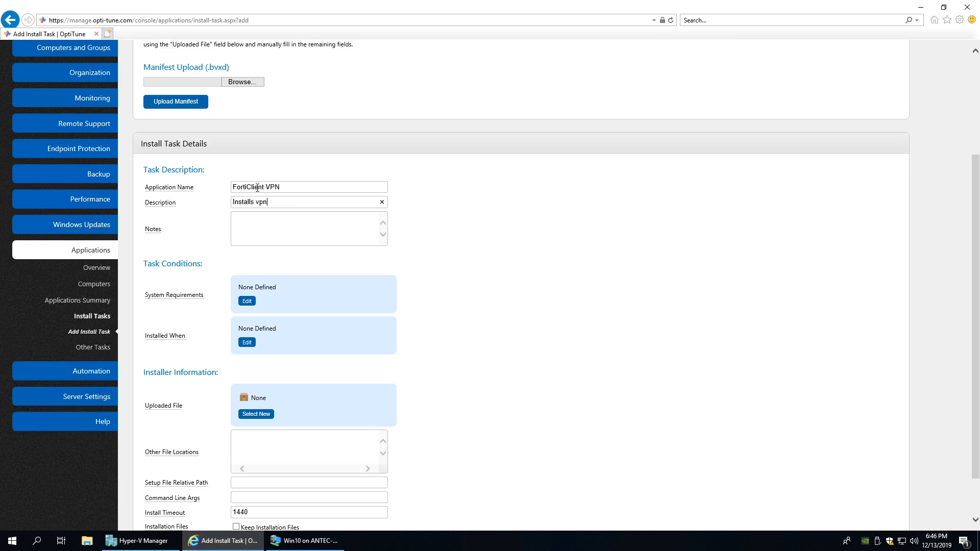
pyautogui.write('client')
# - Add an OS Version system requirement of Windows 10, 64 bit
pyautogui.click(249, 301)
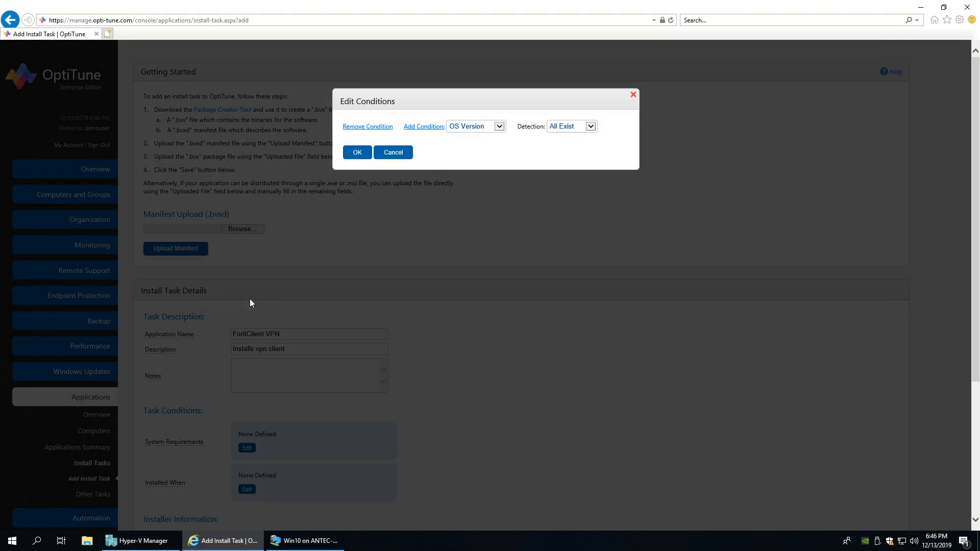
pyautogui.click(477, 126)
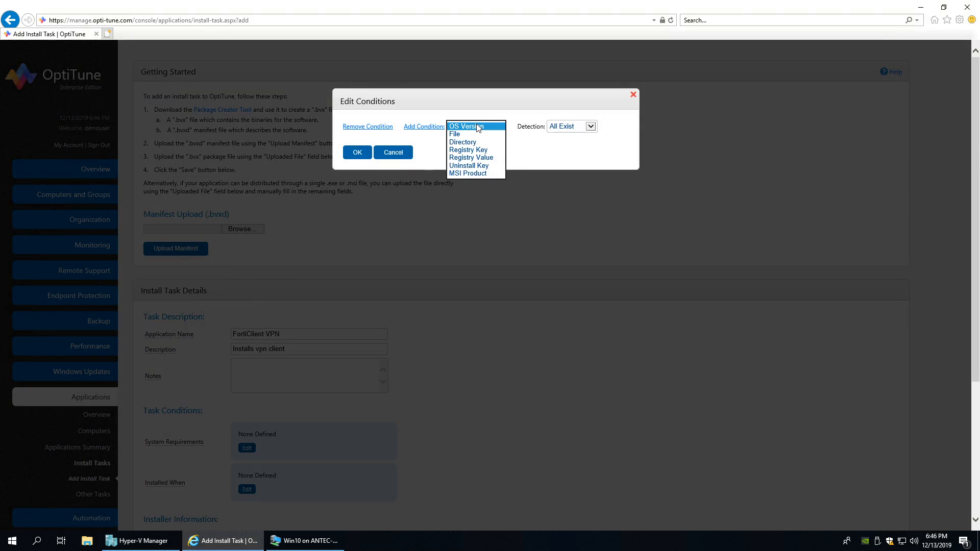
pyautogui.click(477, 126)
pyautogui.click(419, 127)
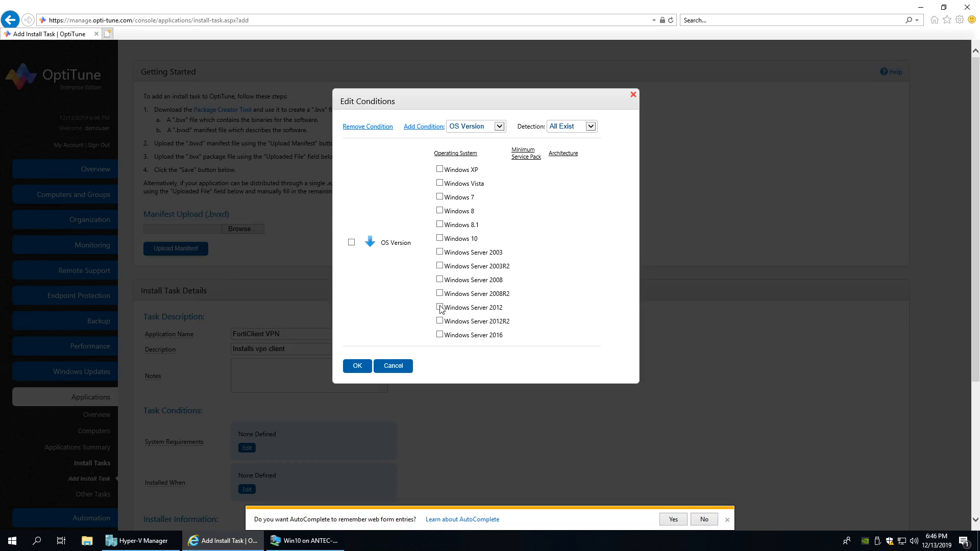
pyautogui.click(440, 238)
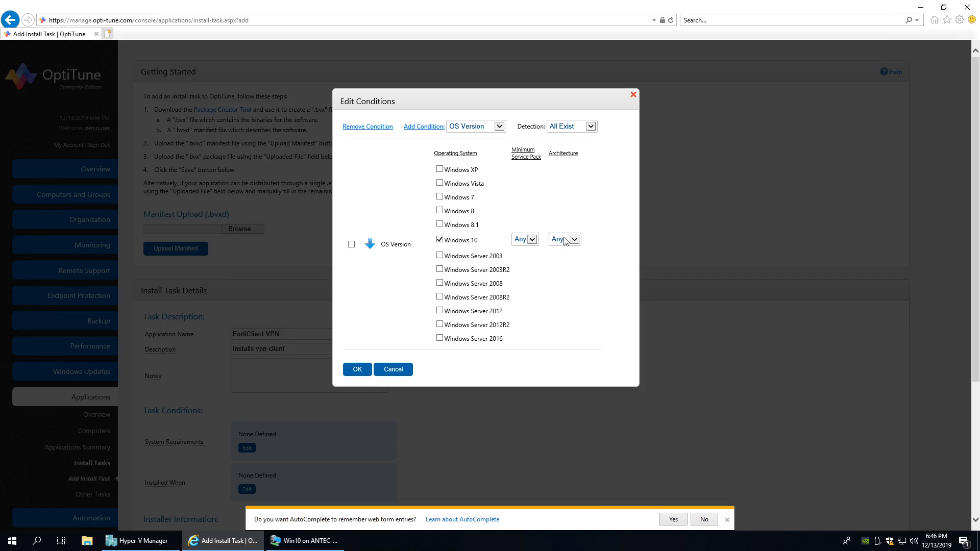
pyautogui.click(566, 240)
pyautogui.click(561, 257)
pyautogui.click(352, 372)
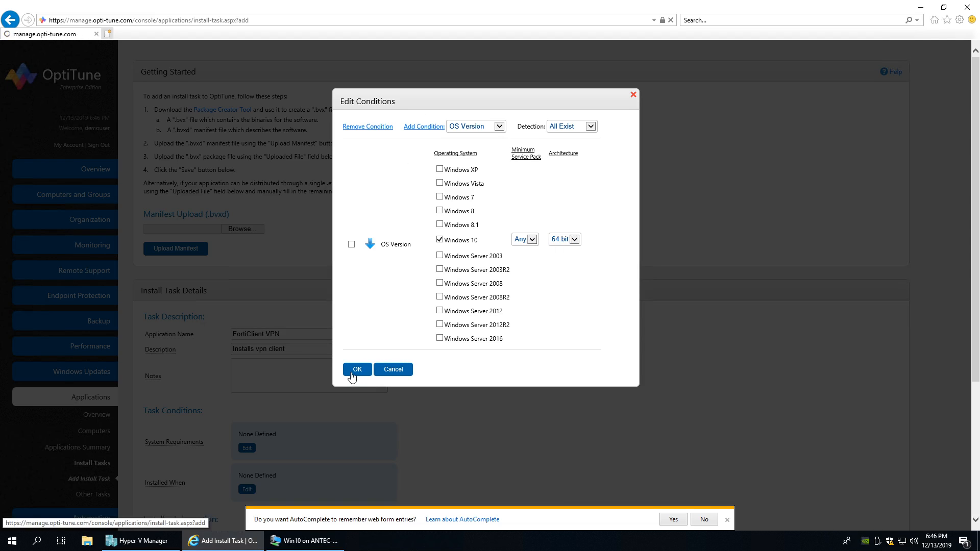
pyautogui.scroll(-3, 248, 383)
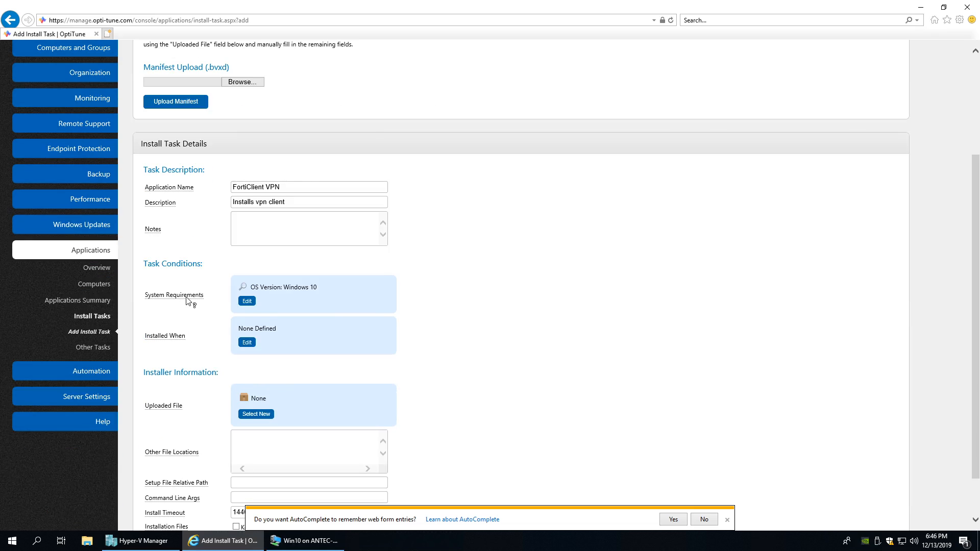
# - Scroll down the Add Install Task form and bring the Win10 VM window forward
pyautogui.moveTo(164, 297)
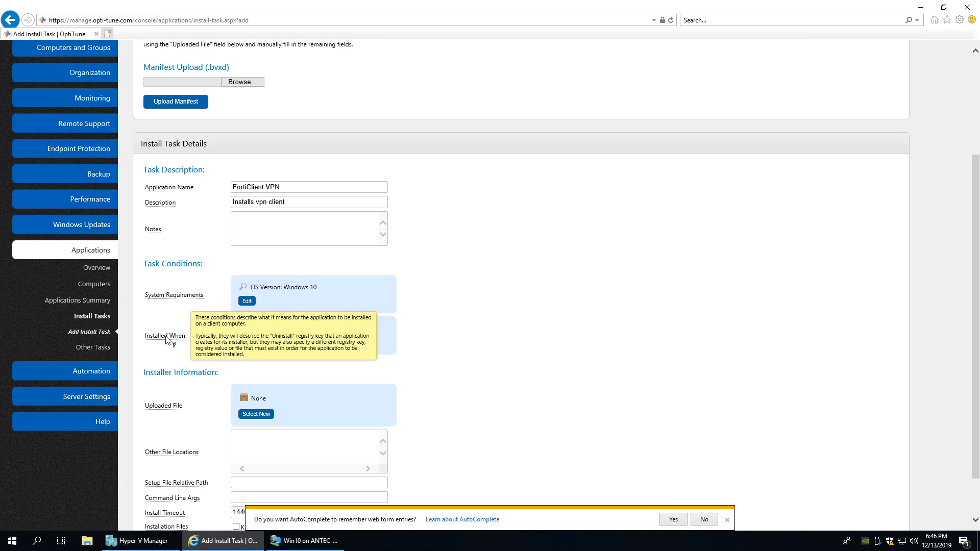
pyautogui.scroll(-2, 227, 410)
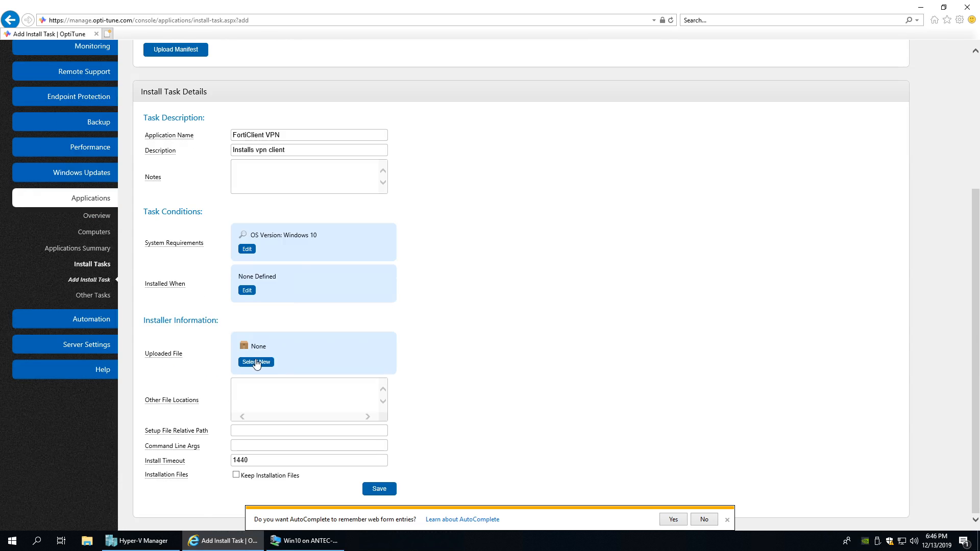
pyautogui.click(310, 534)
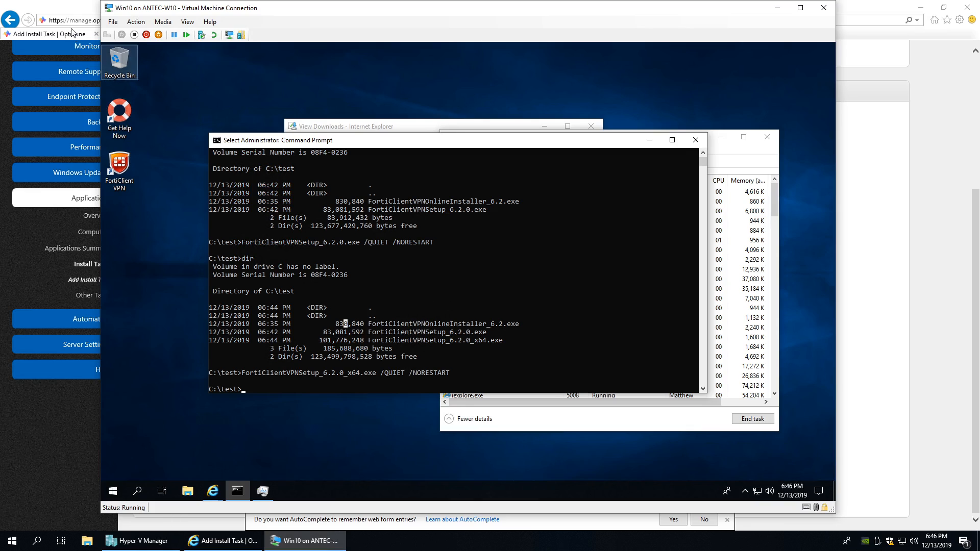
# - Open the copied FortiClient address in a new host tab, cancelling the installer download
pyautogui.click(67, 9)
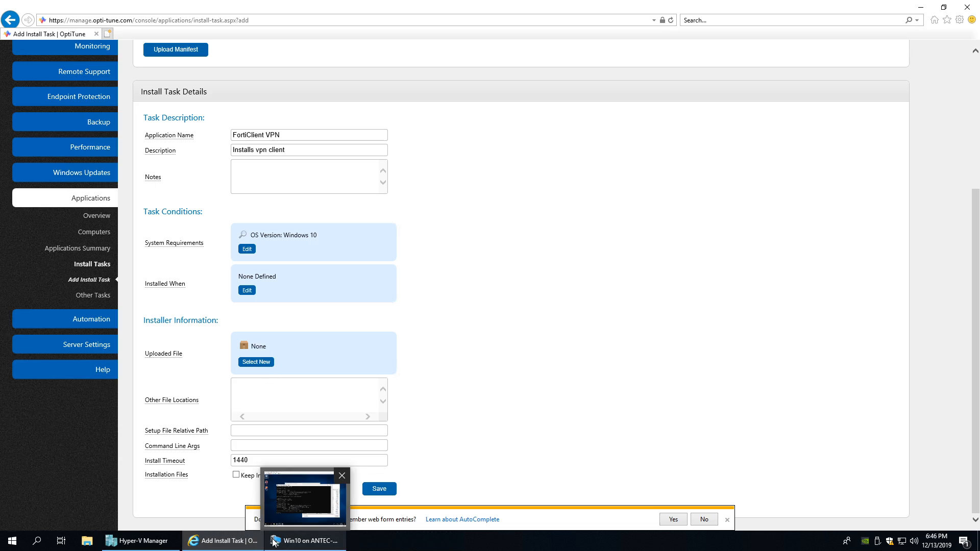
pyautogui.click(307, 540)
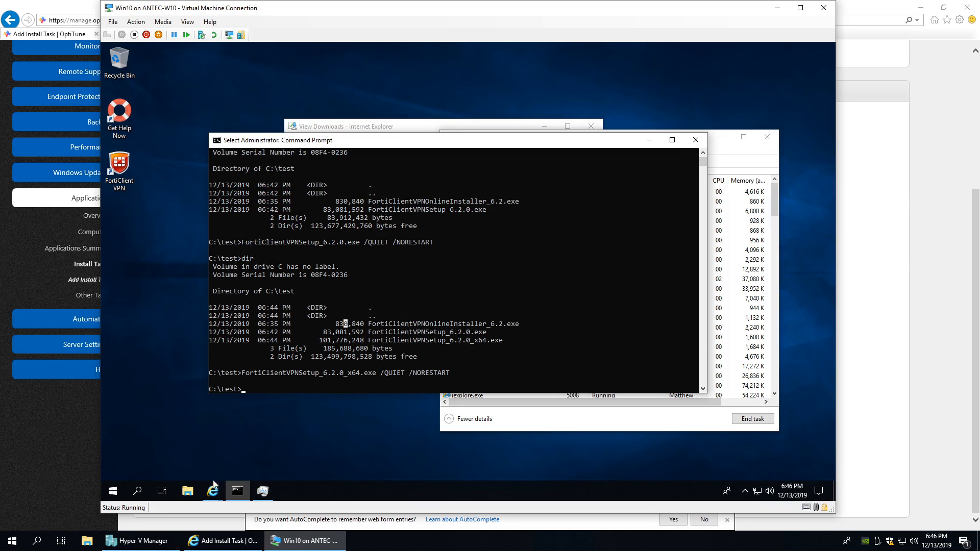
pyautogui.moveTo(213, 488)
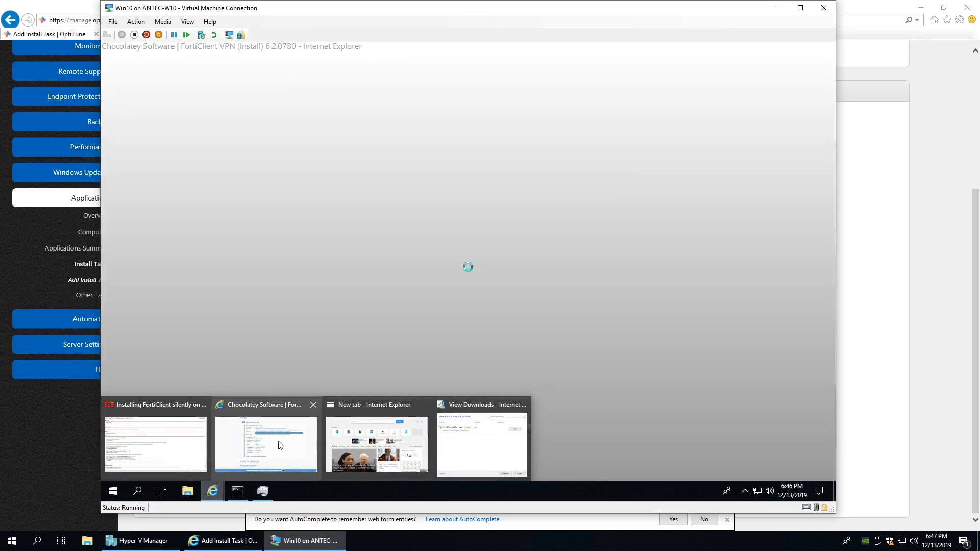
pyautogui.click(280, 446)
pyautogui.click(400, 61)
pyautogui.hotkey('ctrl', 'c')
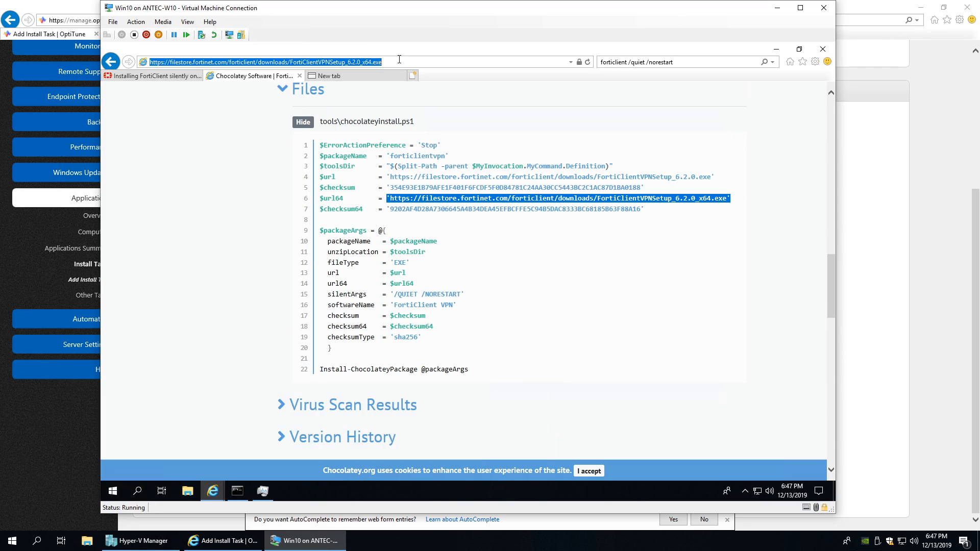
pyautogui.click(44, 3)
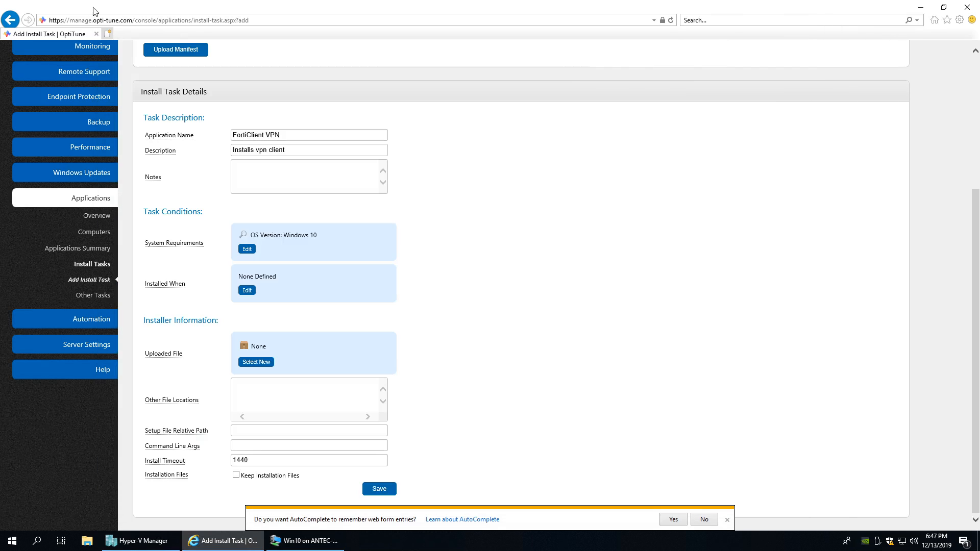
pyautogui.click(108, 34)
pyautogui.hotkey('ctrl', 'v')
pyautogui.press('Return')
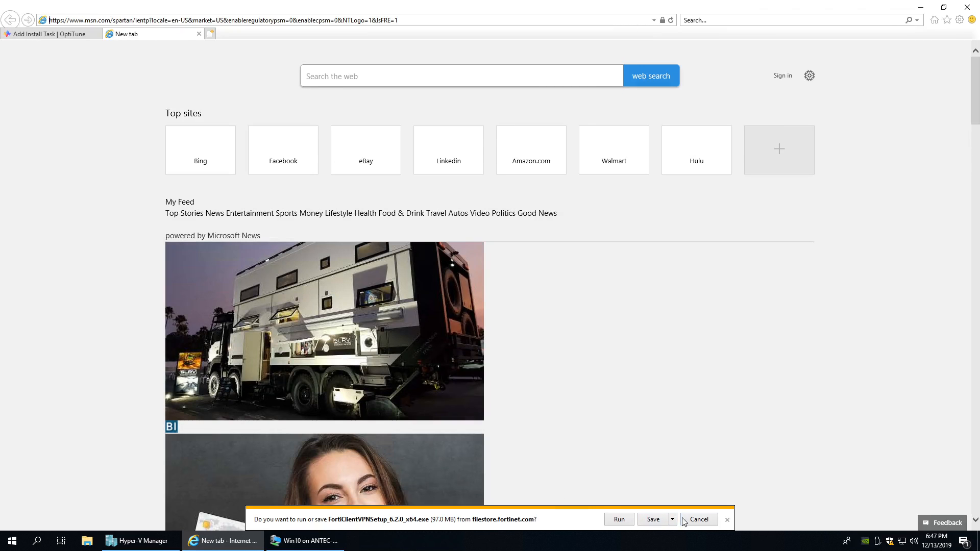
pyautogui.click(698, 520)
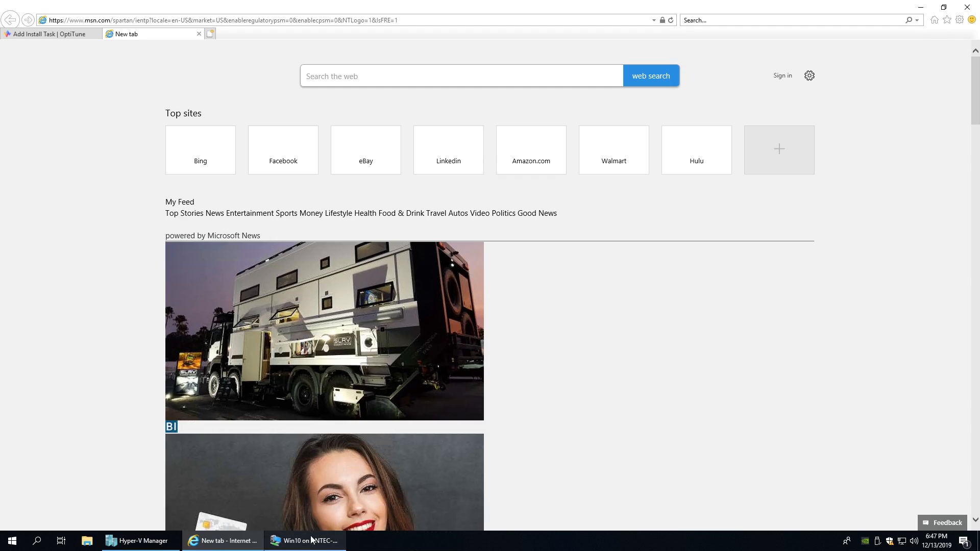
# - Copy the 64-bit $url64 URL from line 6 and switch to the Add Install Task tab
pyautogui.moveTo(309, 542)
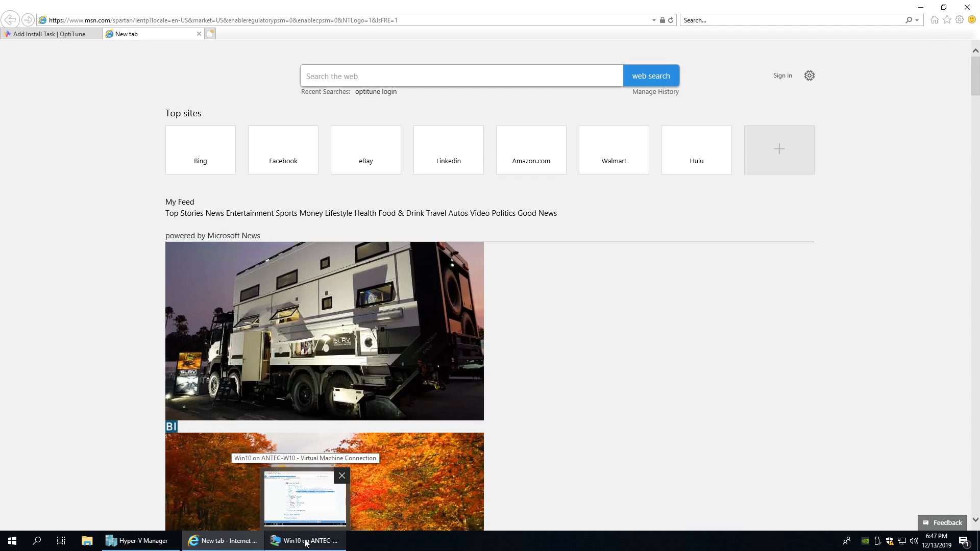
pyautogui.click(306, 542)
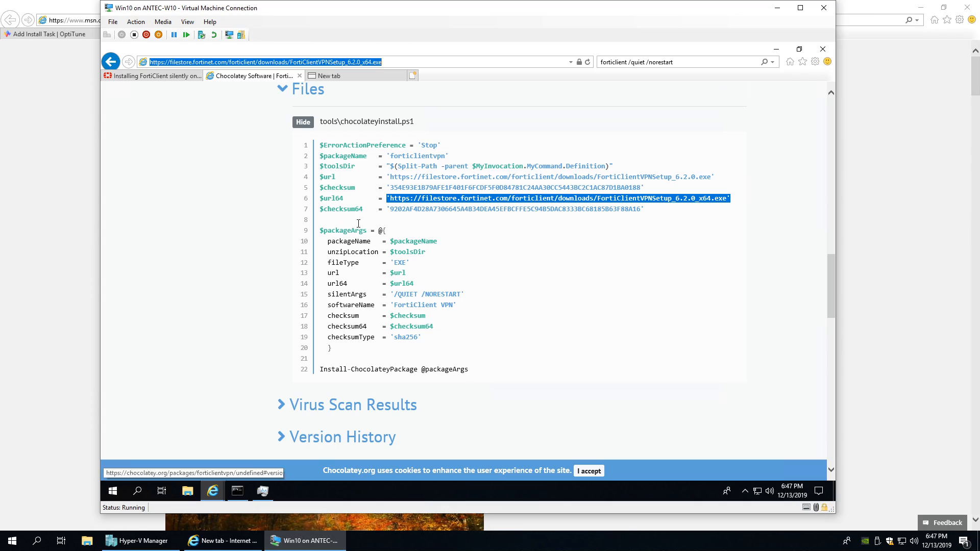
pyautogui.click(732, 199)
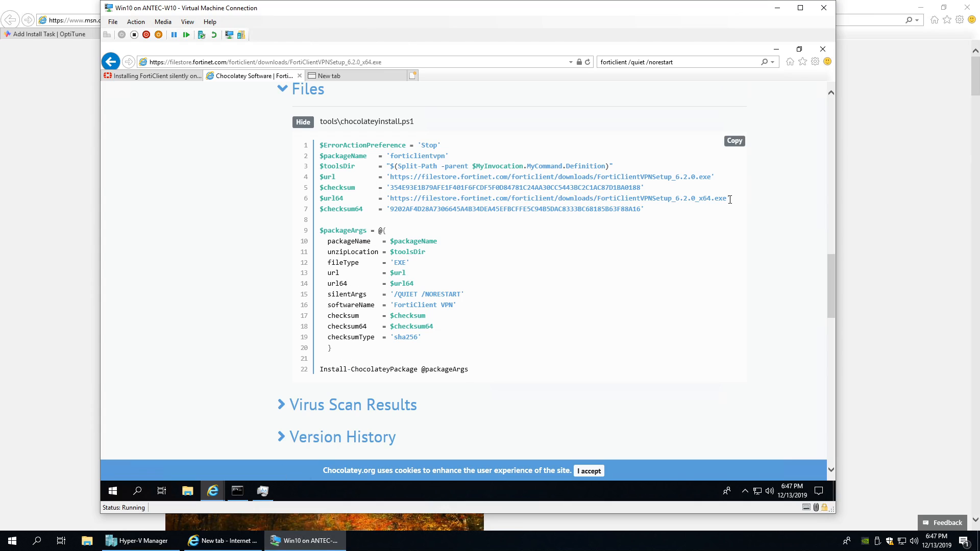
pyautogui.moveTo(728, 199); pyautogui.dragTo(389, 200)
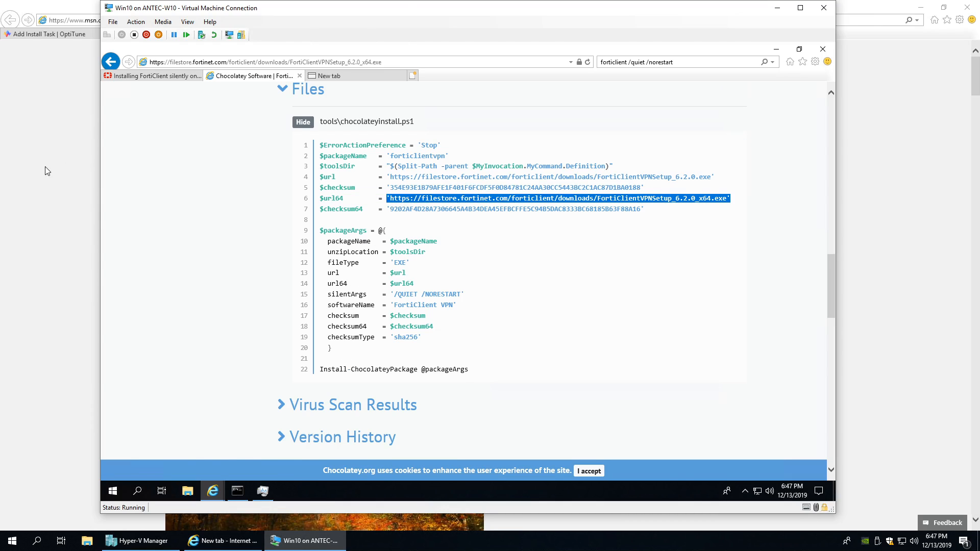
pyautogui.click(65, 158)
pyautogui.click(66, 35)
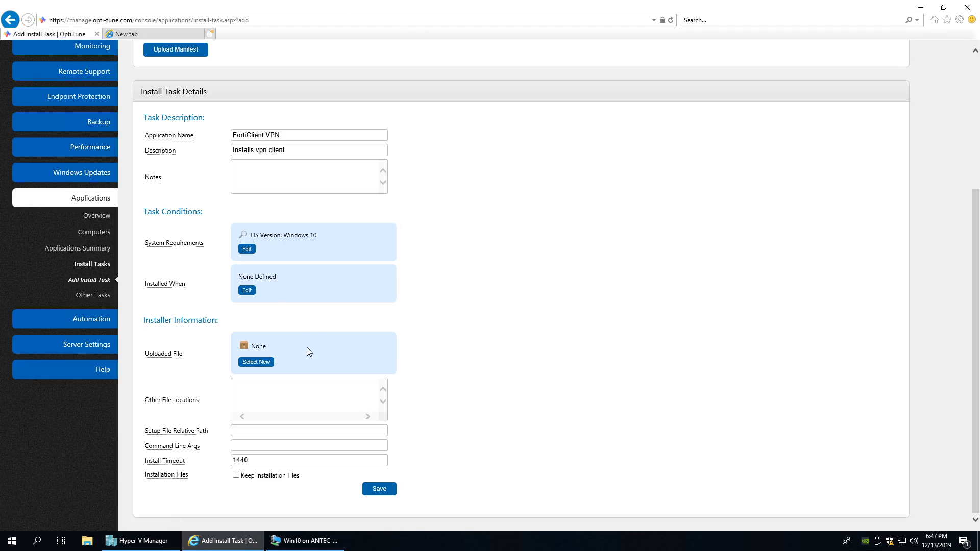
# - Paste the x64 URL into Other File Locations and FortiClientVPNSetup_6.2.0_x64.exe into Setup File Relative Path
pyautogui.hotkey('ctrl', 'v')
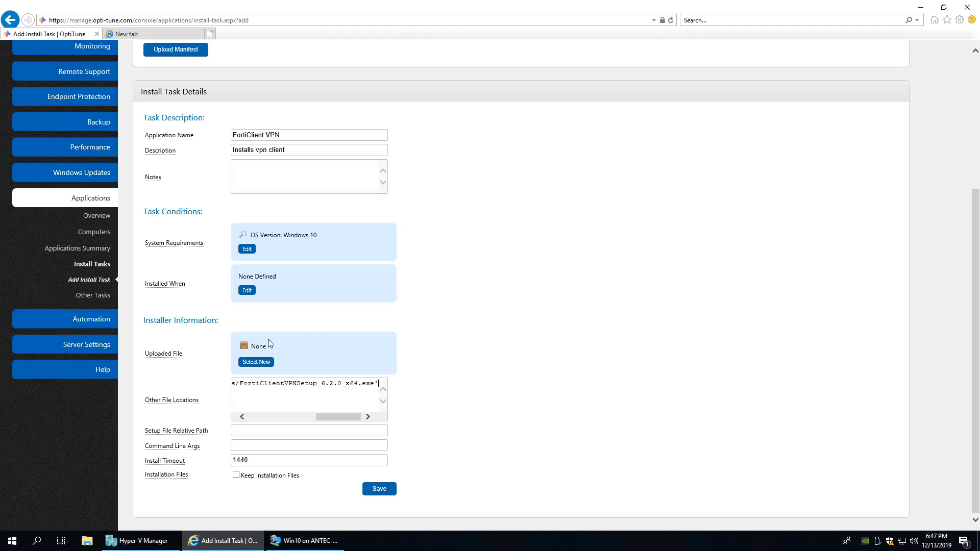
pyautogui.press('Home')
pyautogui.press('End')
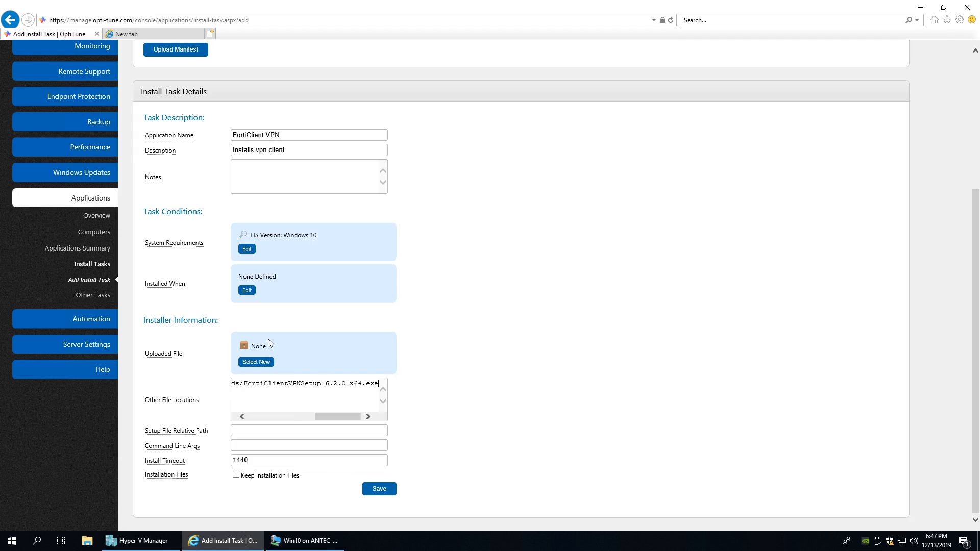
pyautogui.hotkey('shift', 'Left')
pyautogui.hotkey('shift', 'Left')
pyautogui.hotkey('shift', 'Left')
pyautogui.hotkey('shift', 'Left')
pyautogui.hotkey('shift', 'Left')
pyautogui.hotkey('shift', 'Left')
pyautogui.hotkey('shift', 'Left')
pyautogui.hotkey('shift', 'Left')
pyautogui.hotkey('shift', 'Left')
pyautogui.hotkey('shift', 'Left')
pyautogui.hotkey('shift', 'Left')
pyautogui.hotkey('shift', 'Left')
pyautogui.hotkey('shift', 'Left')
pyautogui.hotkey('shift', 'Left')
pyautogui.hotkey('shift', 'Left')
pyautogui.hotkey('shift', 'Left')
pyautogui.hotkey('shift', 'Left')
pyautogui.hotkey('shift', 'Left')
pyautogui.hotkey('shift', 'Left')
pyautogui.hotkey('shift', 'Left')
pyautogui.hotkey('shift', 'Left')
pyautogui.hotkey('ctrl', 'c')
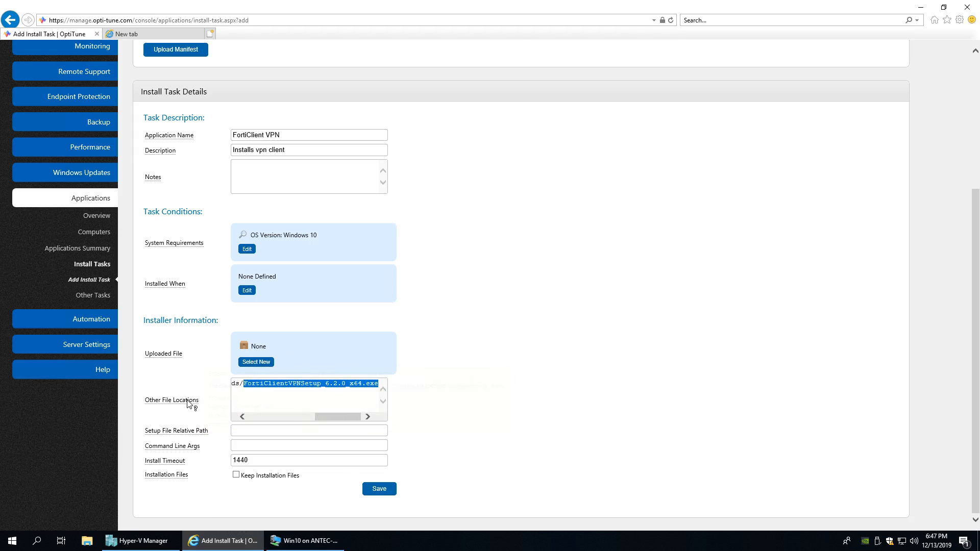
pyautogui.moveTo(187, 402)
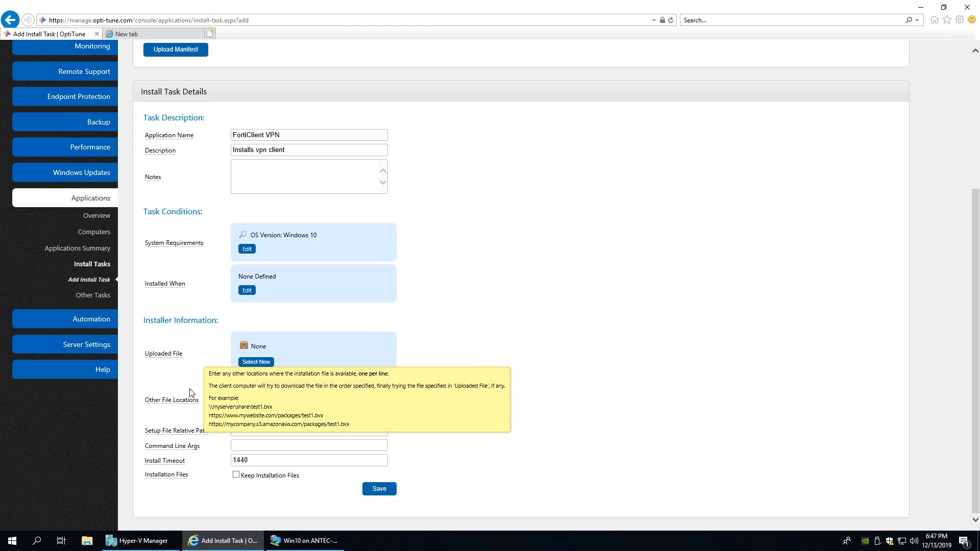
pyautogui.moveTo(159, 358)
pyautogui.click(251, 431)
pyautogui.hotkey('ctrl', 'v')
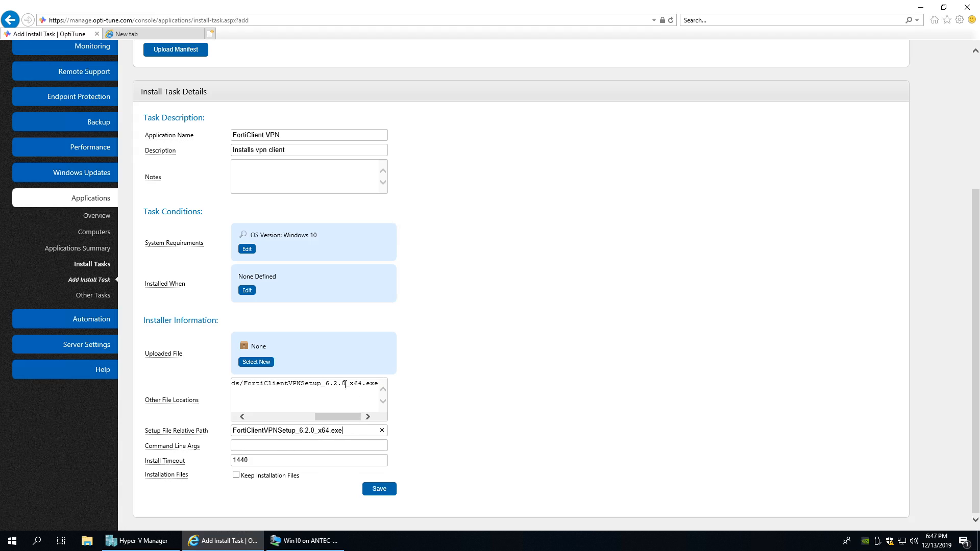
pyautogui.click(228, 542)
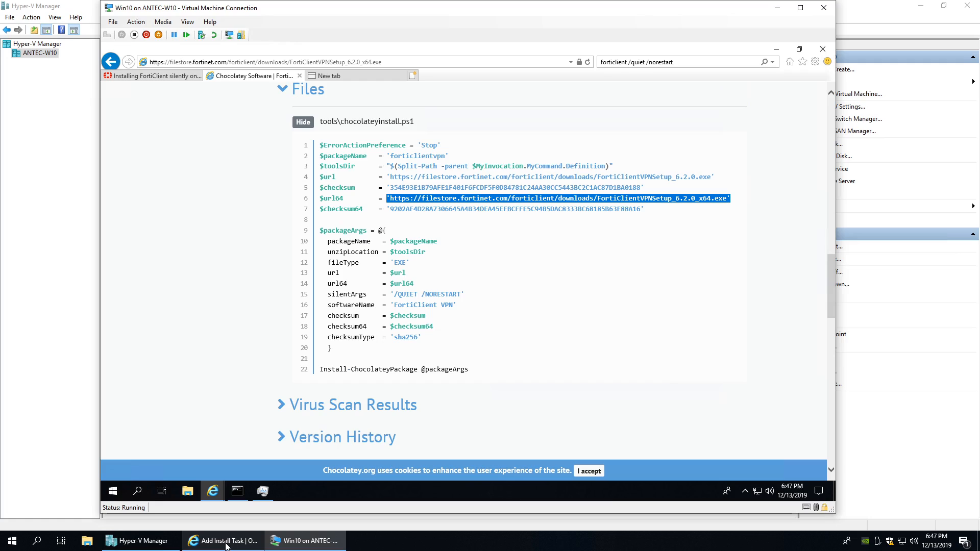
# - Enter /QUIET /NORESTART in Command Line Args and attempt to save the install task
pyautogui.moveTo(464, 294); pyautogui.dragTo(396, 300)
pyautogui.hotkey('ctrl', 'c')
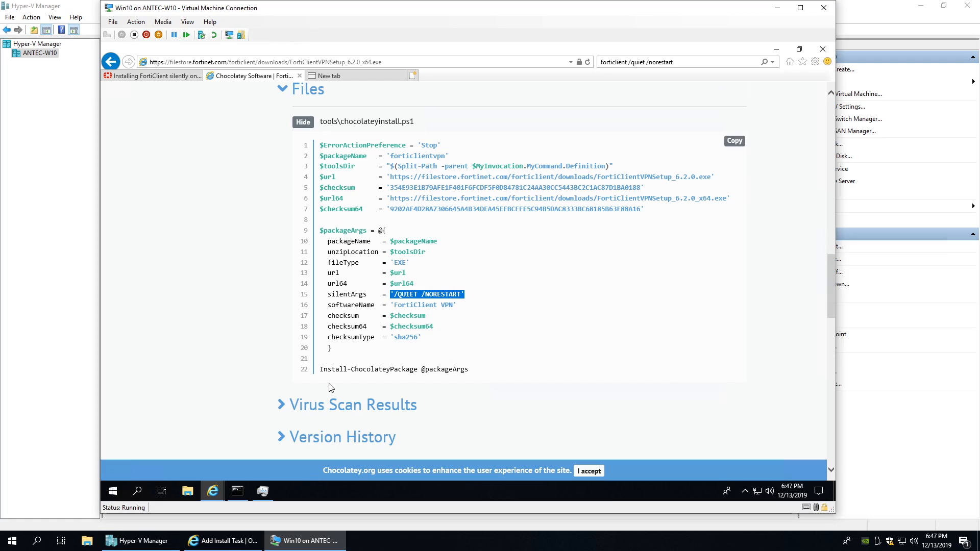
pyautogui.click(212, 491)
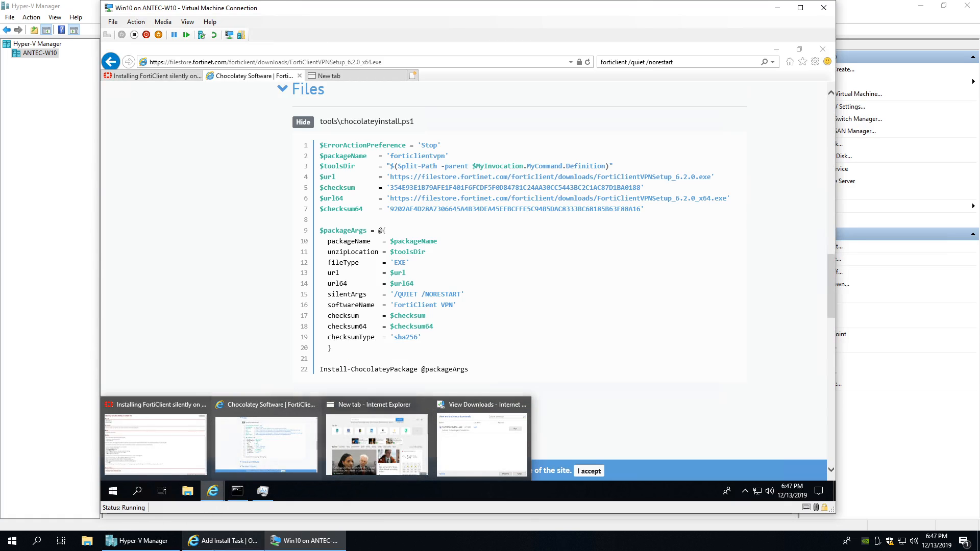
pyautogui.click(223, 541)
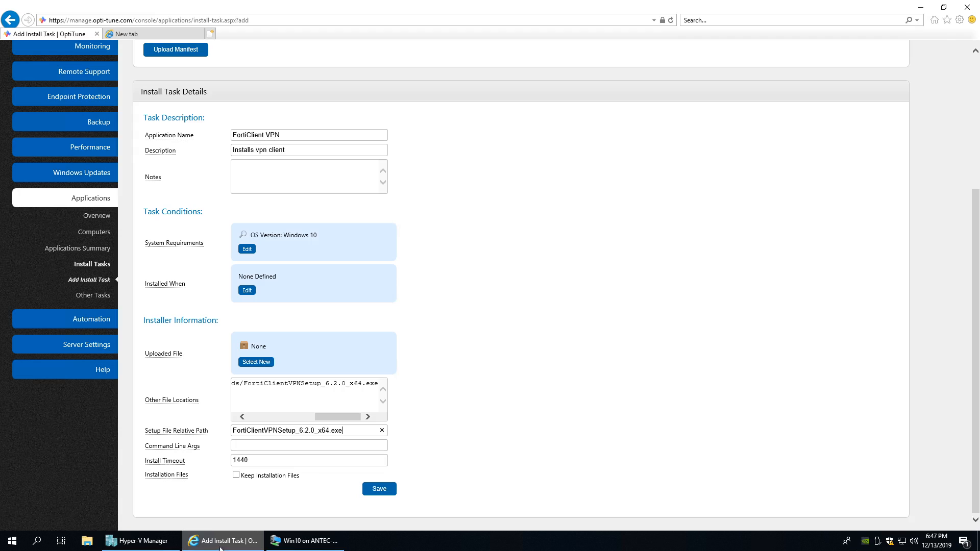
pyautogui.hotkey('ctrl', 'v')
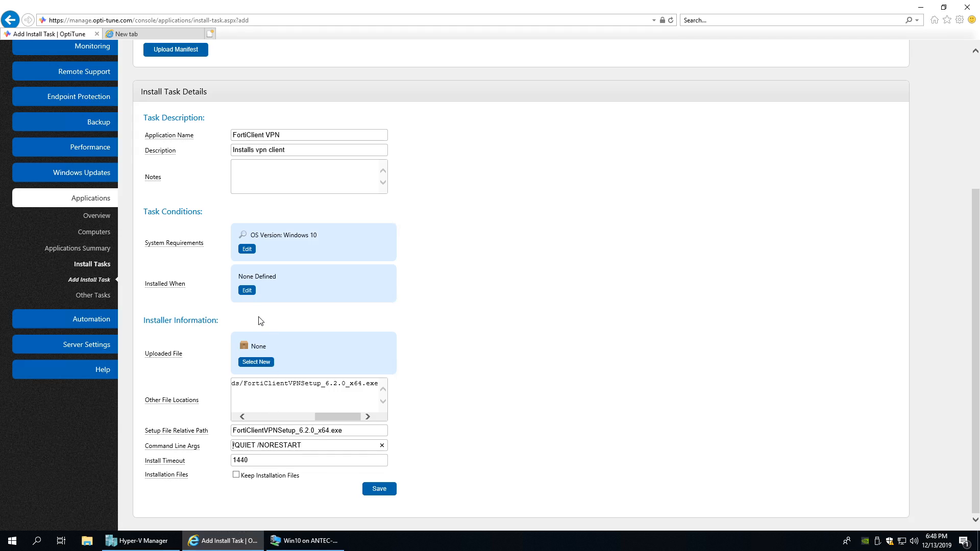
pyautogui.click(380, 488)
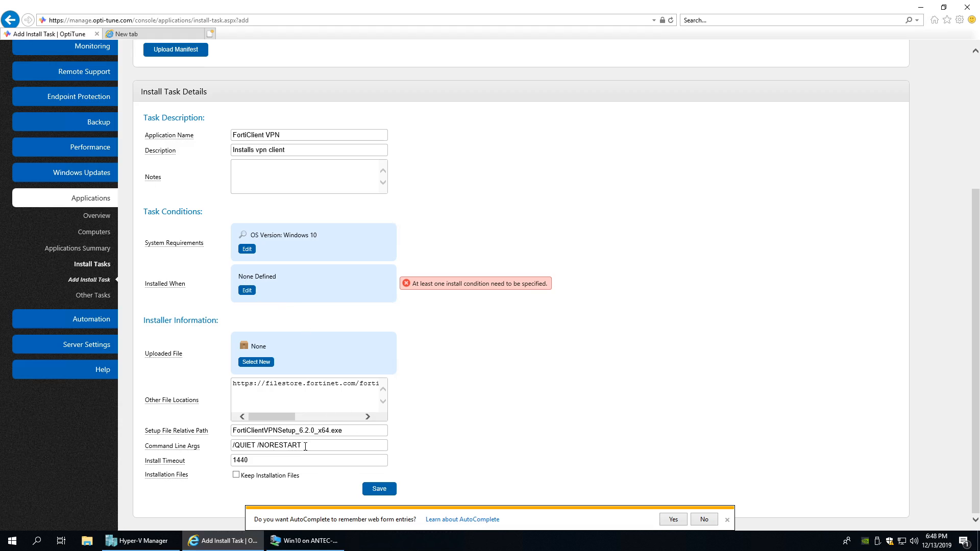
# - Launch Registry Editor in the test VM via Run with regedit
pyautogui.click(305, 540)
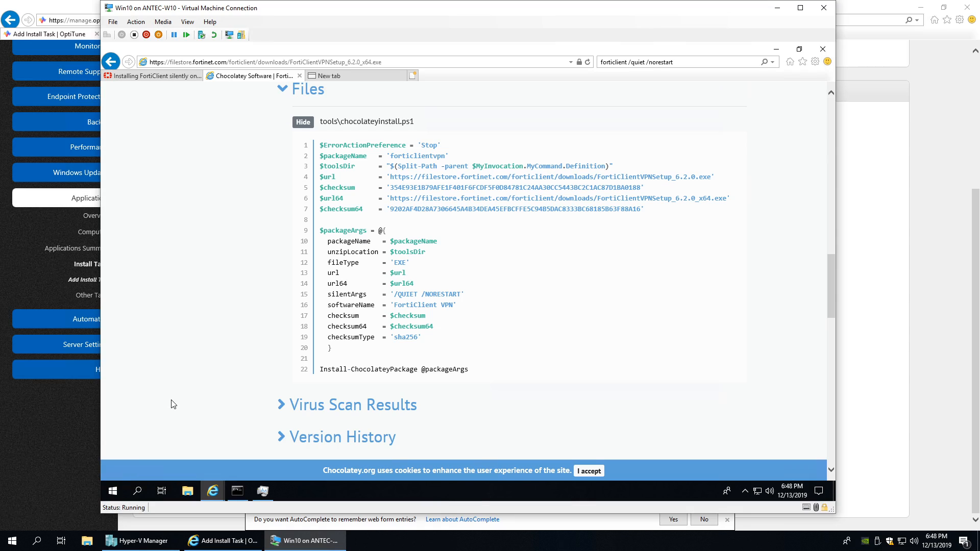
pyautogui.press('super+r')
pyautogui.write('reged')
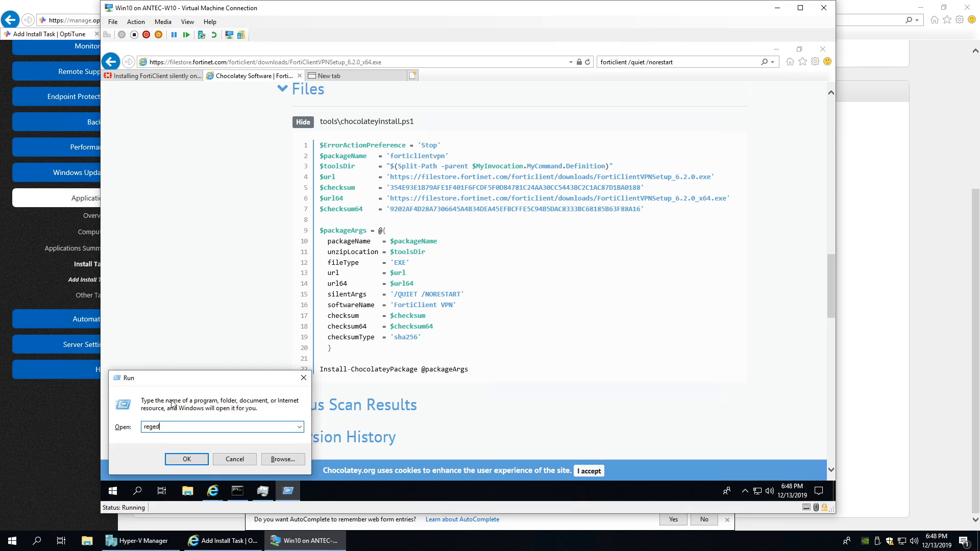
pyautogui.press('Return')
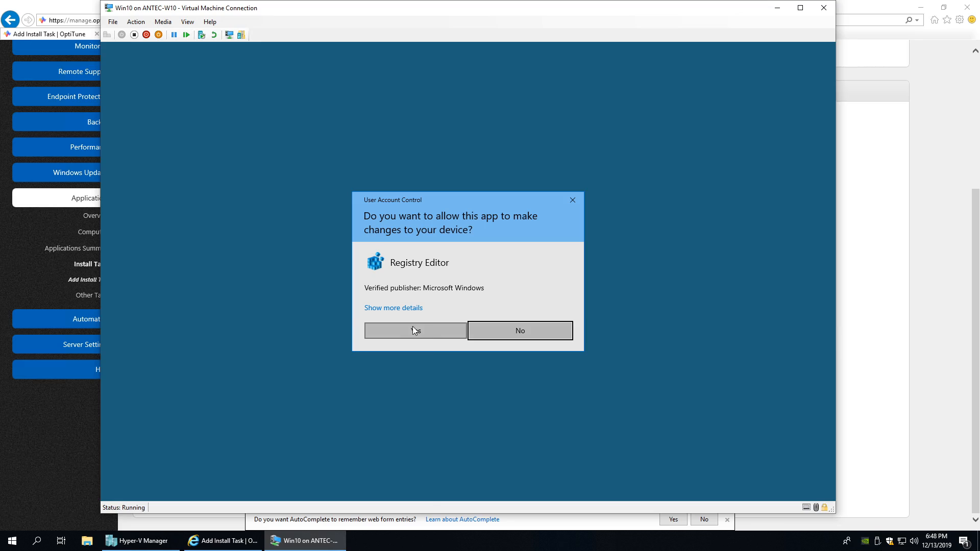
# - Approve UAC, maximize Registry Editor, and expand HKEY_LOCAL_MACHINE\SOFTWARE\Microsoft
pyautogui.click(413, 326)
pyautogui.doubleClick(303, 147)
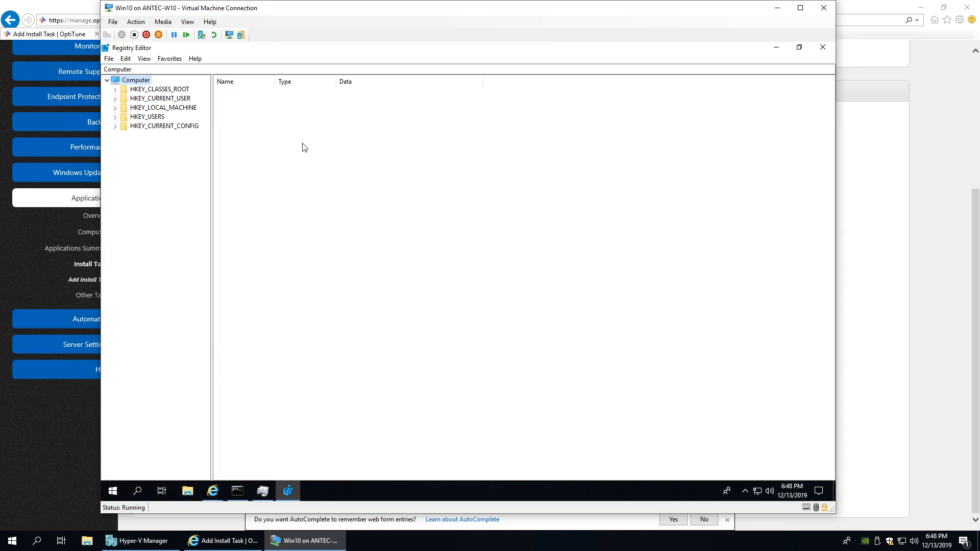
pyautogui.click(115, 108)
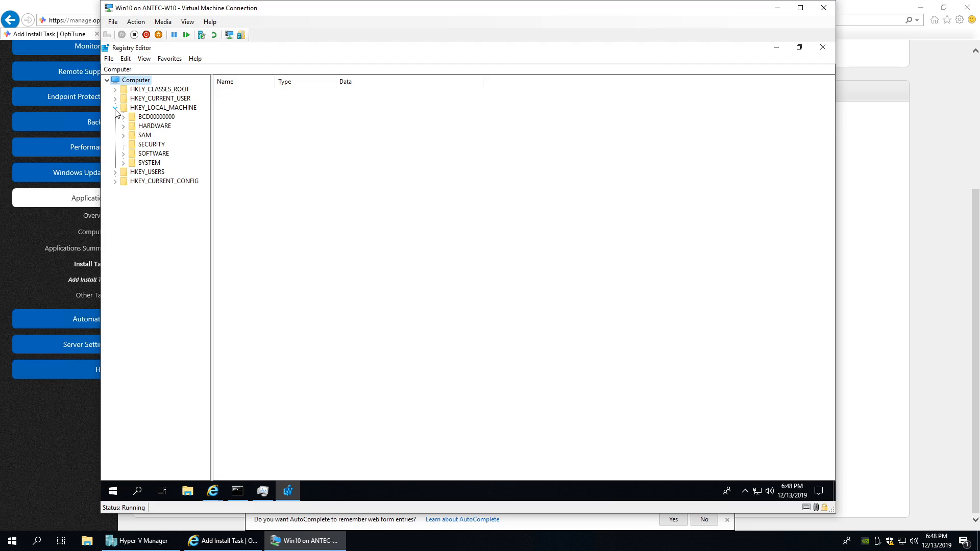
pyautogui.click(124, 155)
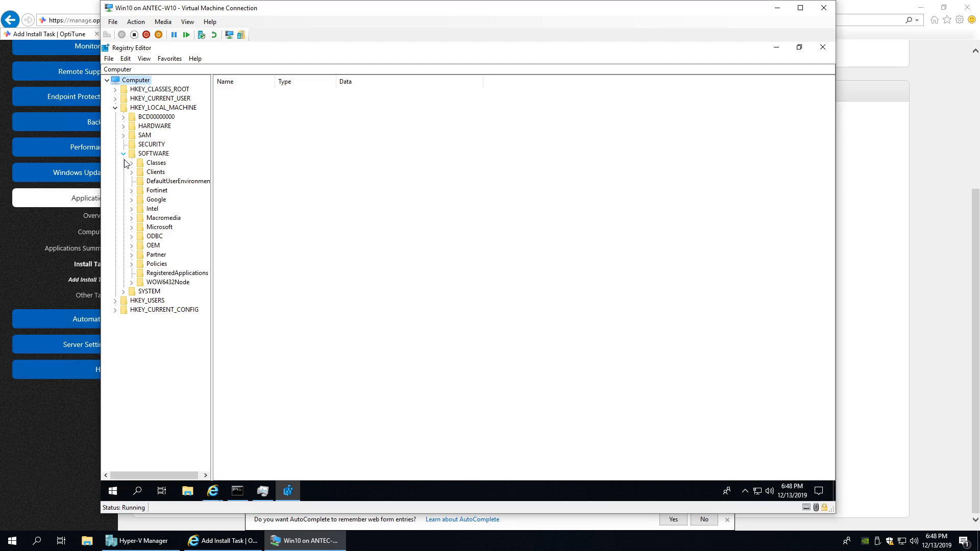
pyautogui.click(152, 228)
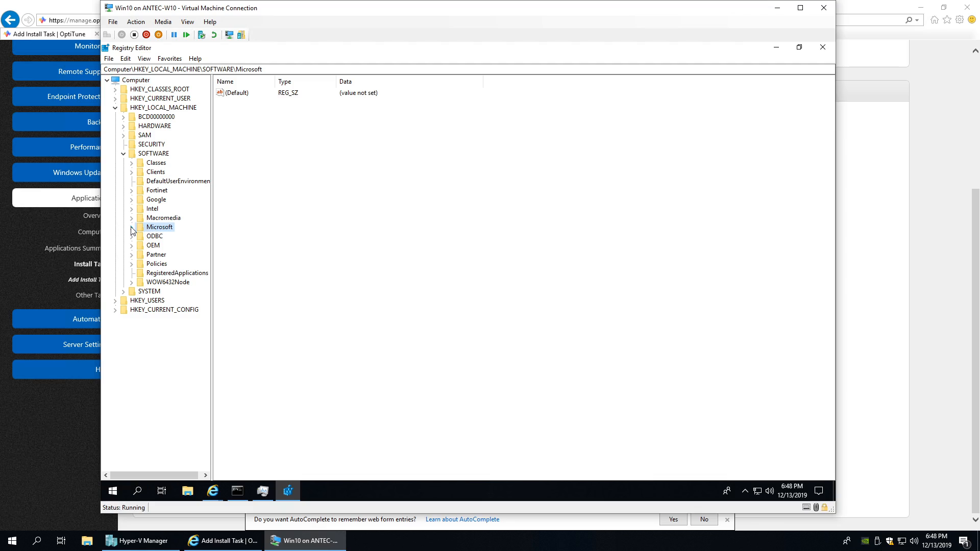
pyautogui.click(131, 228)
pyautogui.scroll(-9, 185, 110)
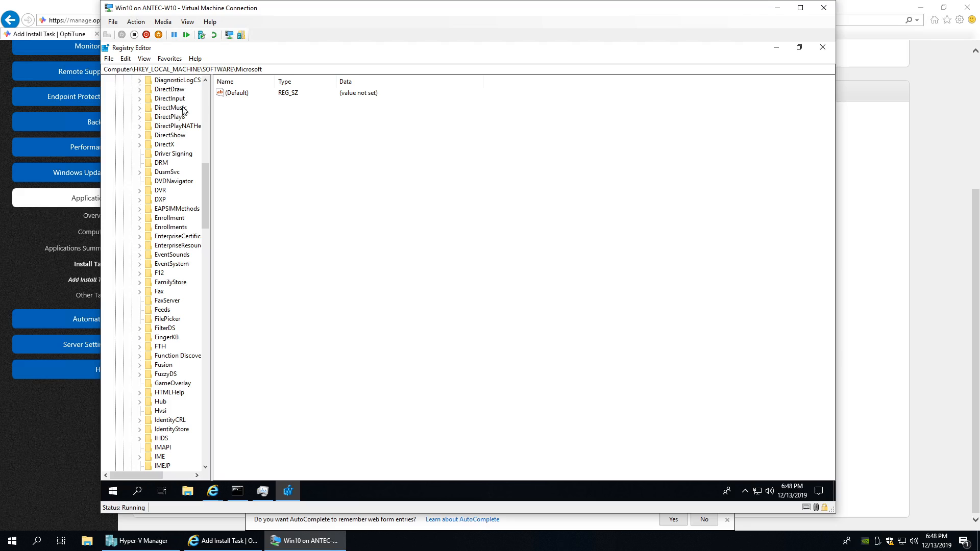
pyautogui.scroll(-12, 155, 343)
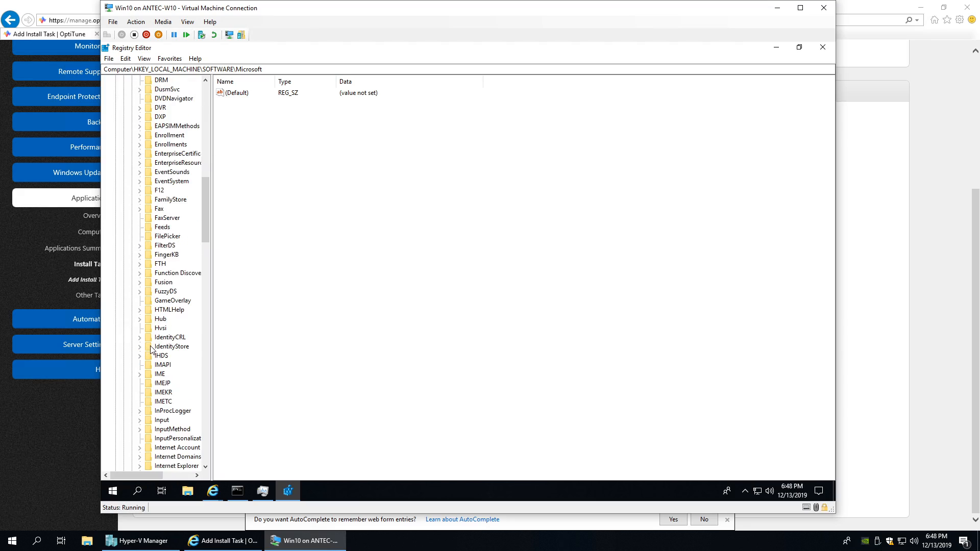
pyautogui.scroll(-20, 158, 352)
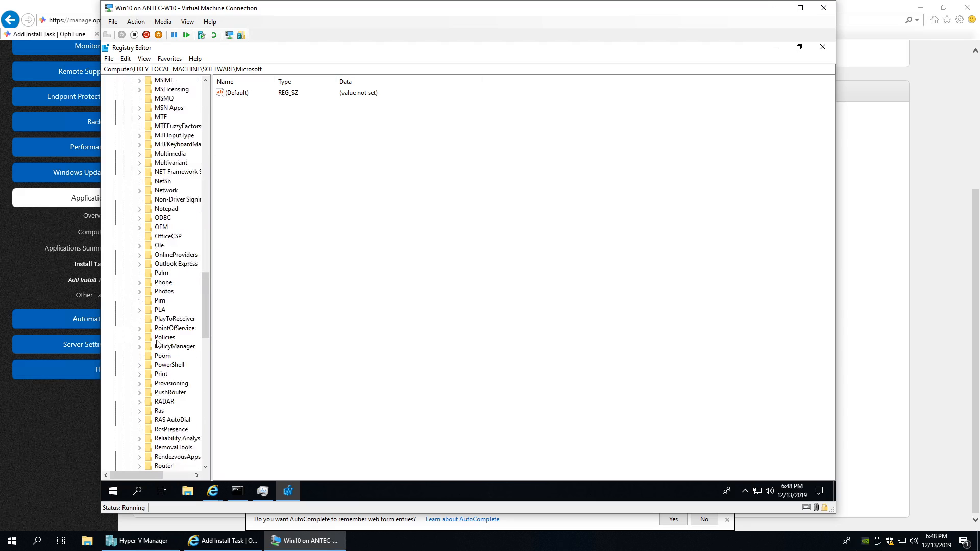
pyautogui.scroll(-11, 158, 373)
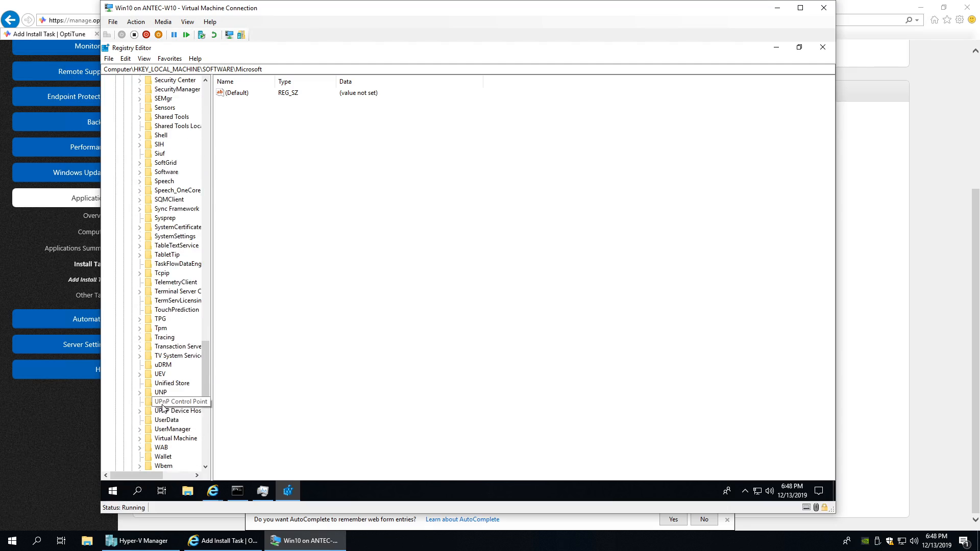
# - Expand Windows\CurrentVersion\Uninstall and view FortiClient VPN's entry, DisplayVersion 6.2.0.0780
pyautogui.click(141, 384)
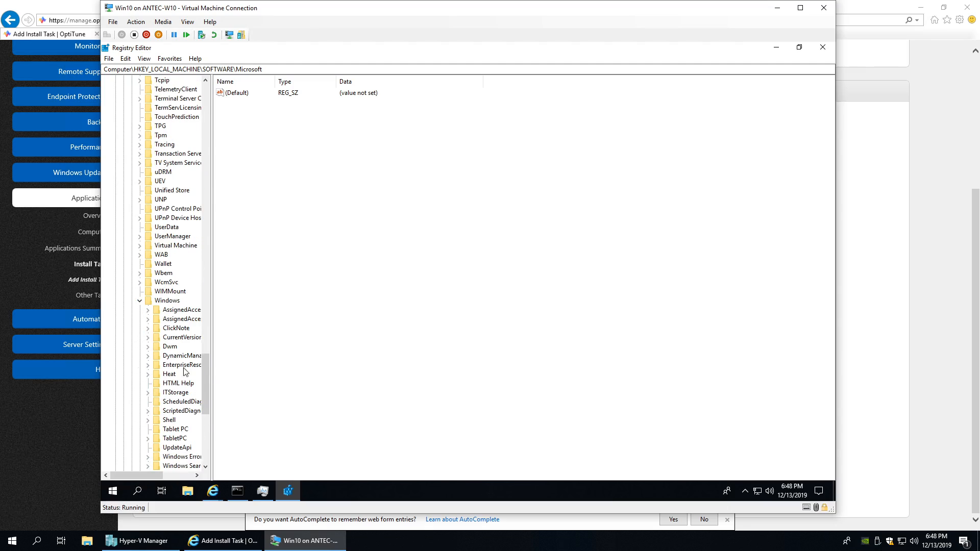
pyautogui.click(147, 338)
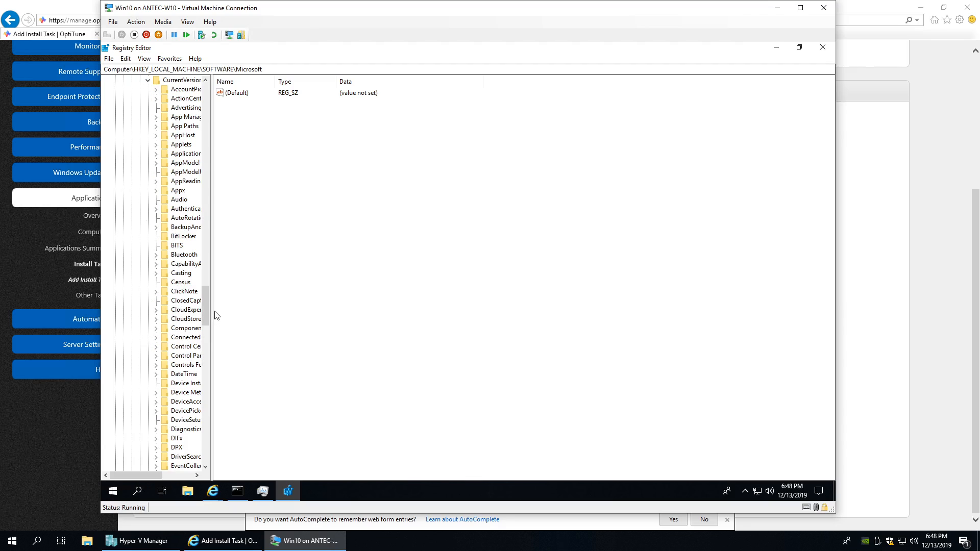
pyautogui.moveTo(212, 311); pyautogui.dragTo(267, 308)
pyautogui.scroll(-12, 209, 383)
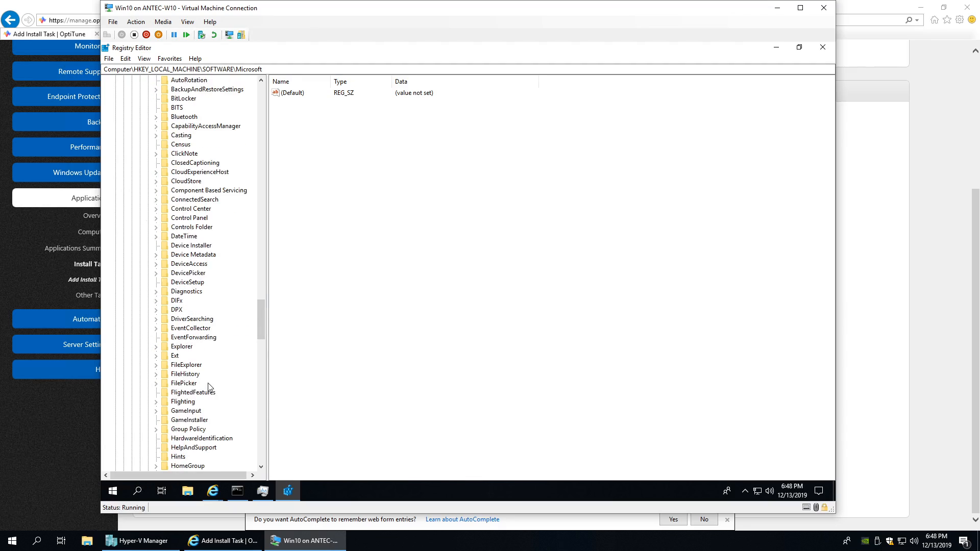
pyautogui.scroll(-20, 207, 373)
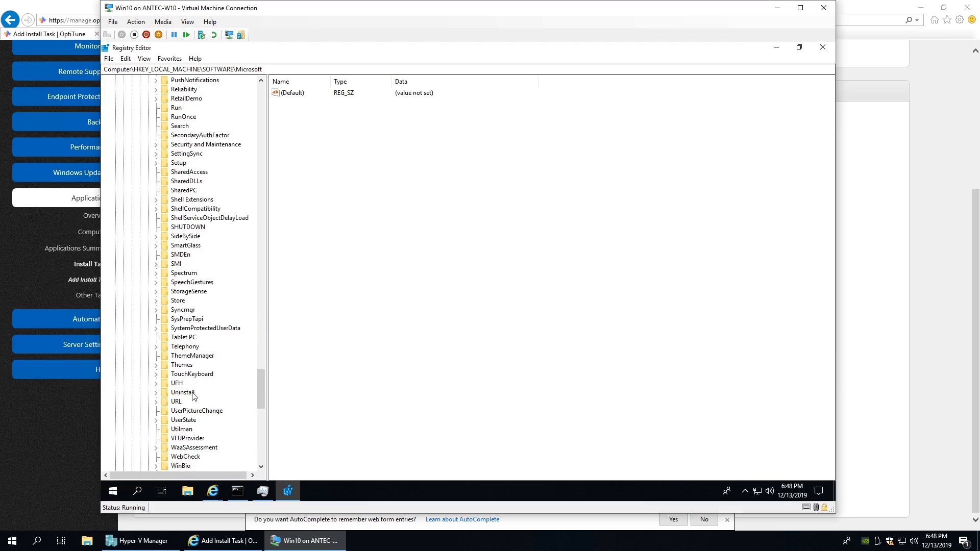
pyautogui.click(161, 310)
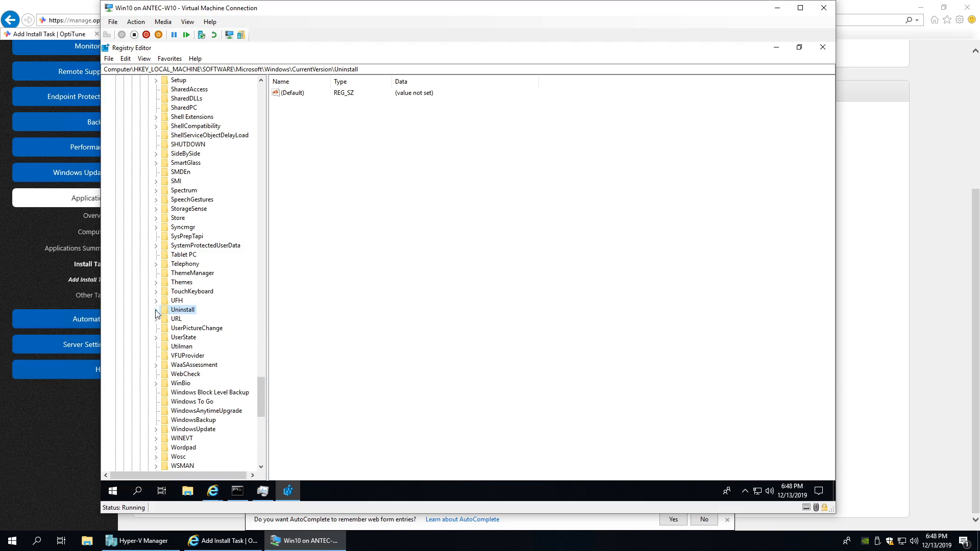
pyautogui.click(156, 310)
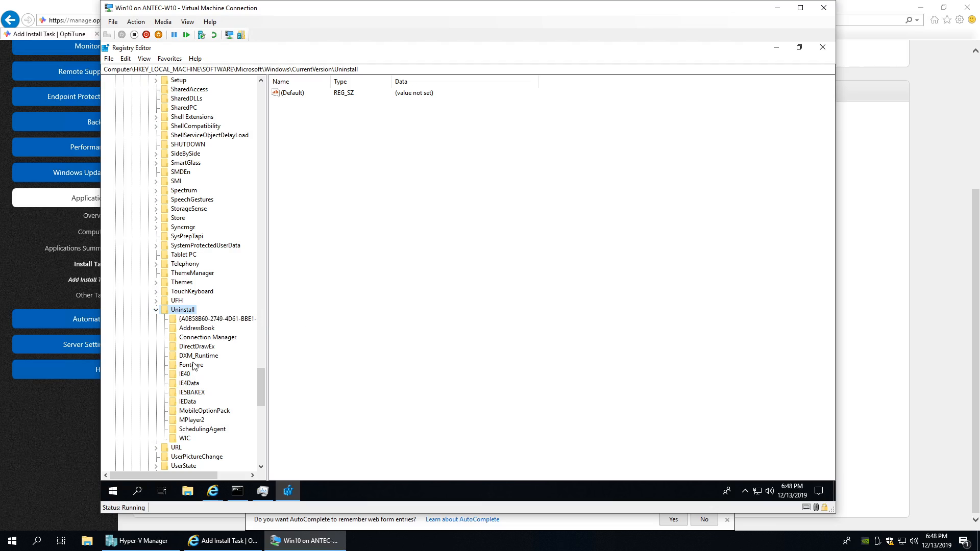
pyautogui.click(193, 319)
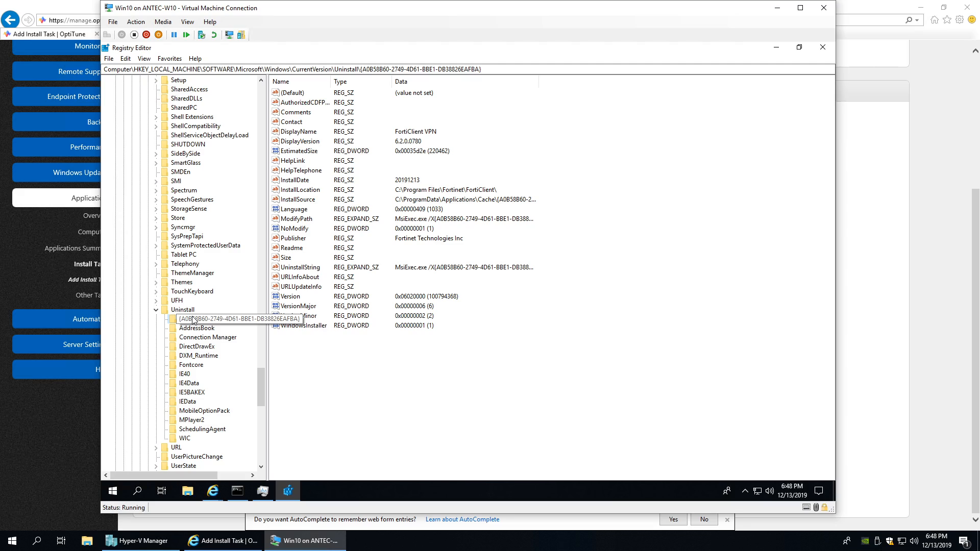
# - Select FortiClient VPN's product GUID {A0B58B60-2749-4D61-BBE1-DB38826EAFBA} at the end of the Registry Editor key path
pyautogui.scroll(-1, 229, 255)
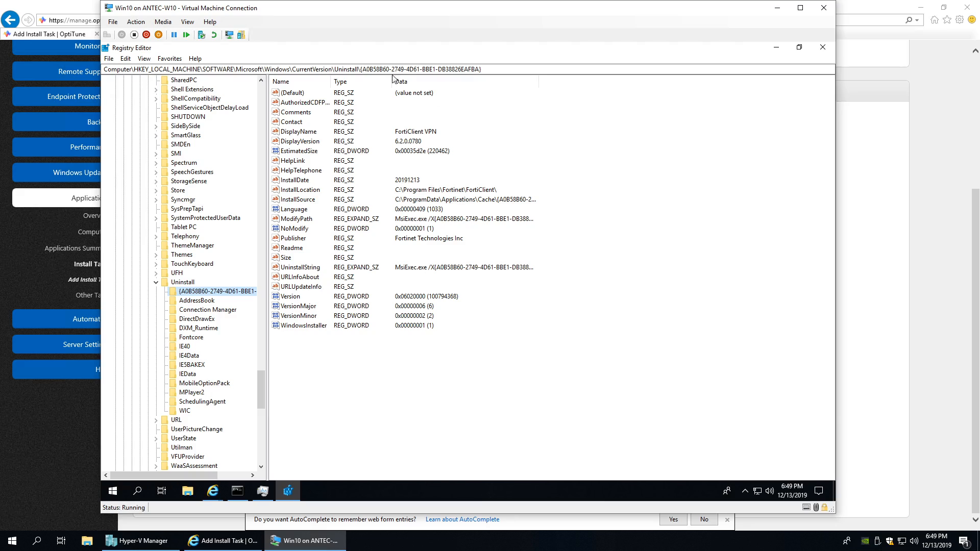
pyautogui.moveTo(362, 69); pyautogui.dragTo(484, 69)
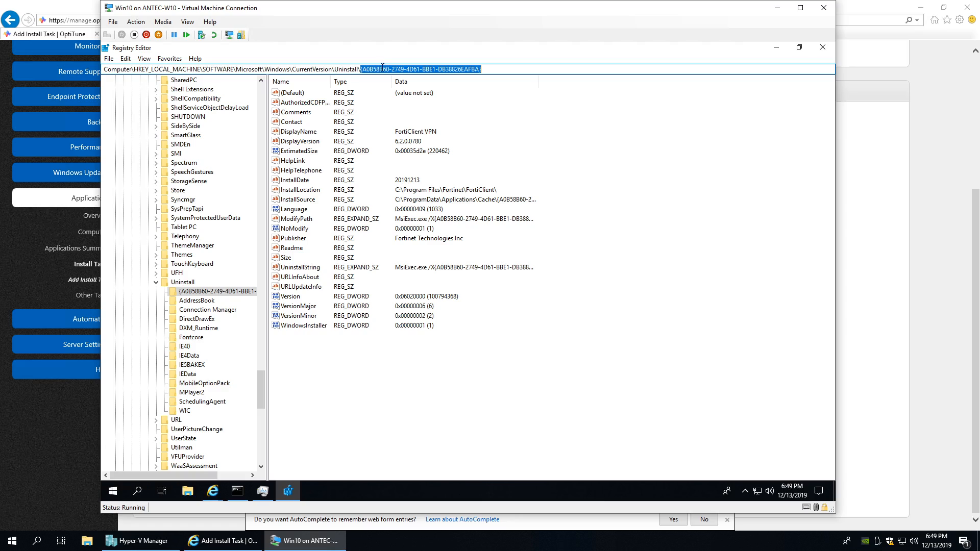
pyautogui.click(493, 67)
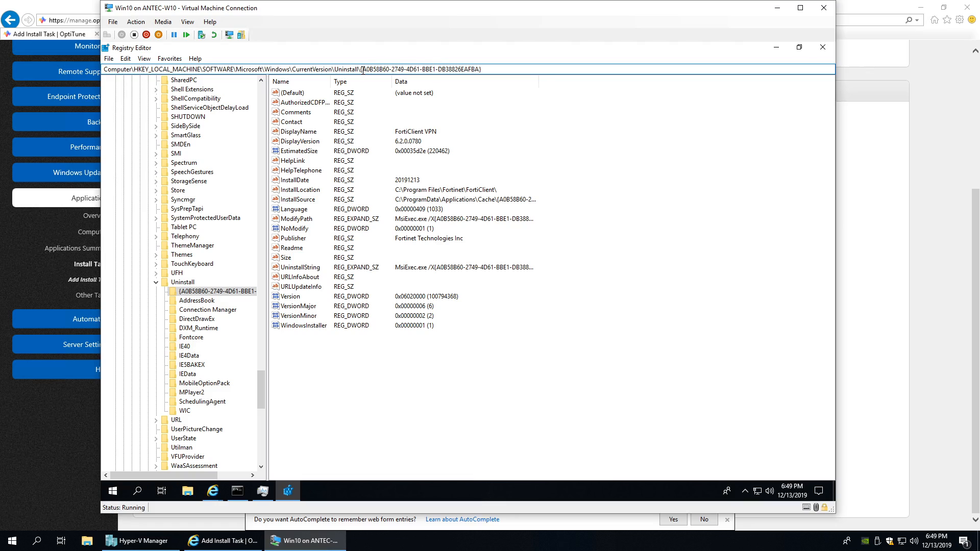
pyautogui.moveTo(363, 70); pyautogui.dragTo(477, 69)
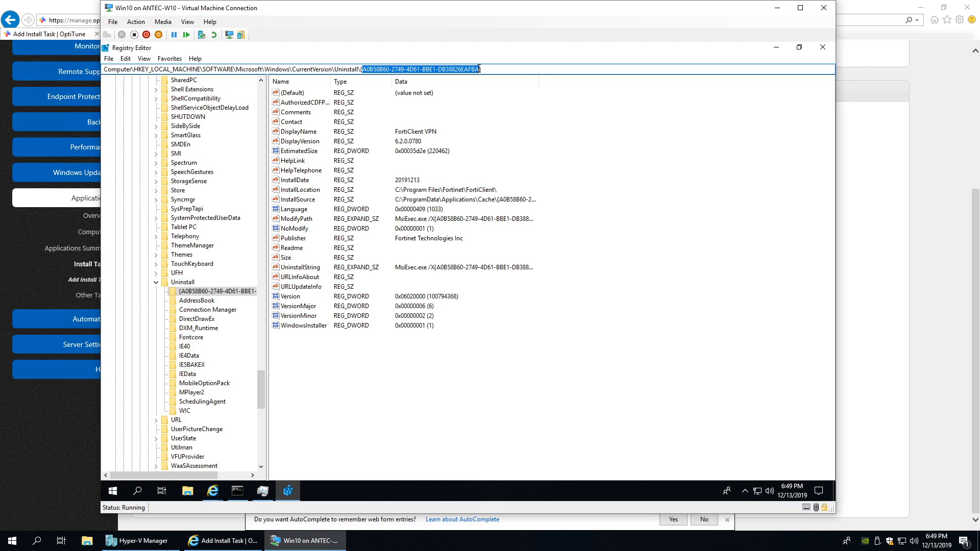
# - Add an Installed When condition: MSI Product a0b58b60-2749-4d61-bbe1-db38826eafba
pyautogui.click(79, 6)
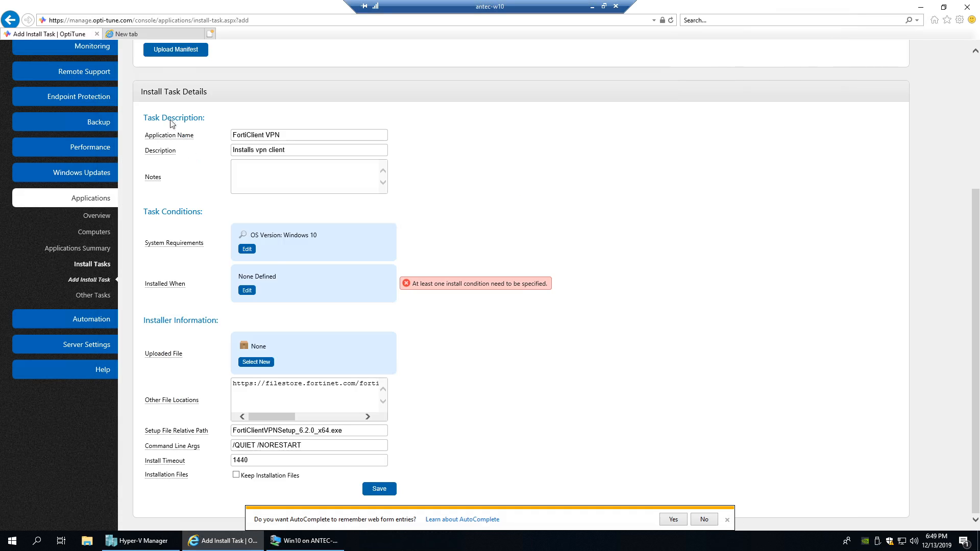
pyautogui.click(245, 290)
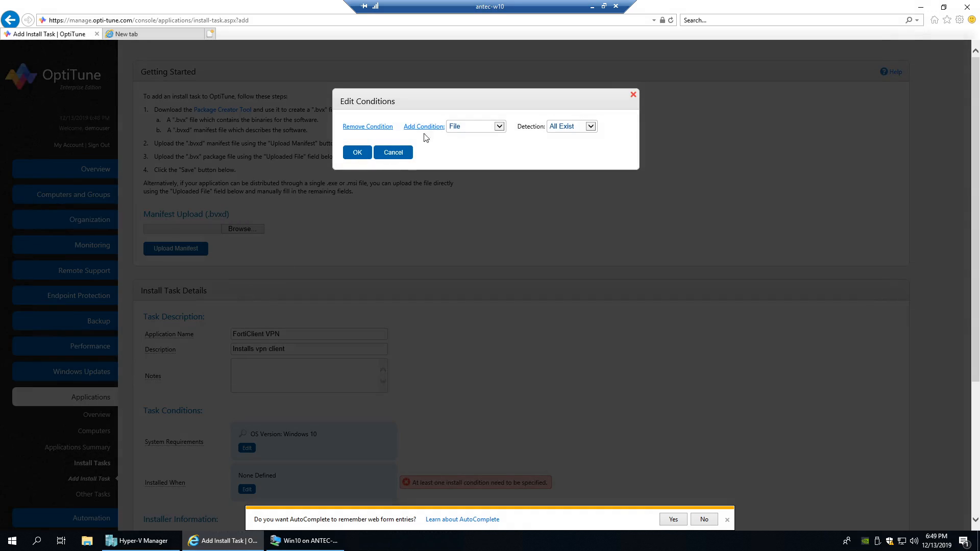
pyautogui.click(456, 127)
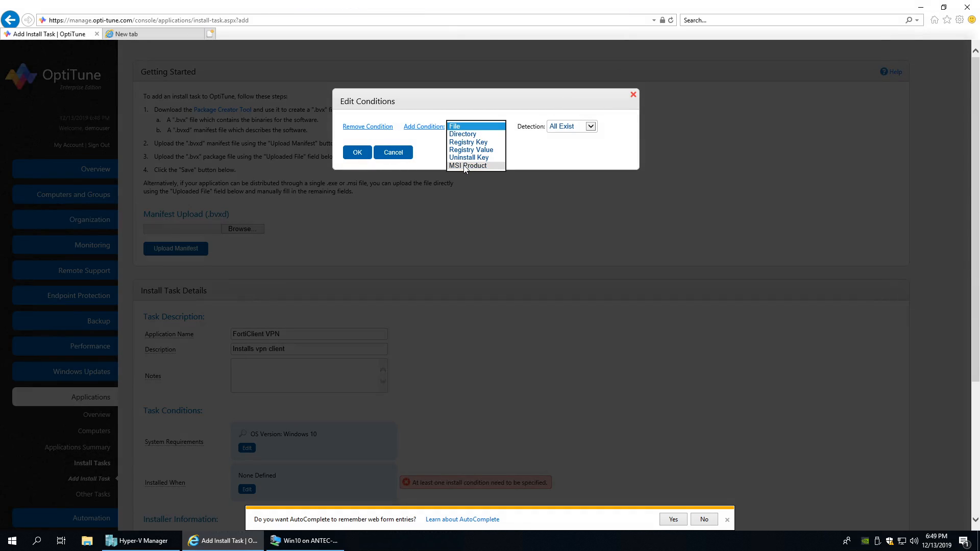
pyautogui.click(465, 166)
pyautogui.click(428, 127)
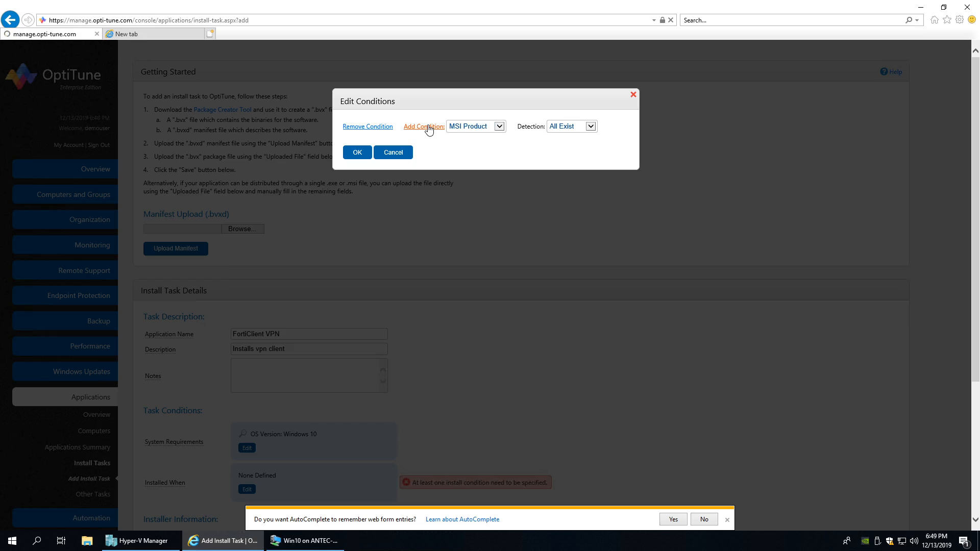
pyautogui.moveTo(565, 159); pyautogui.dragTo(419, 158)
pyautogui.hotkey('ctrl', 'v')
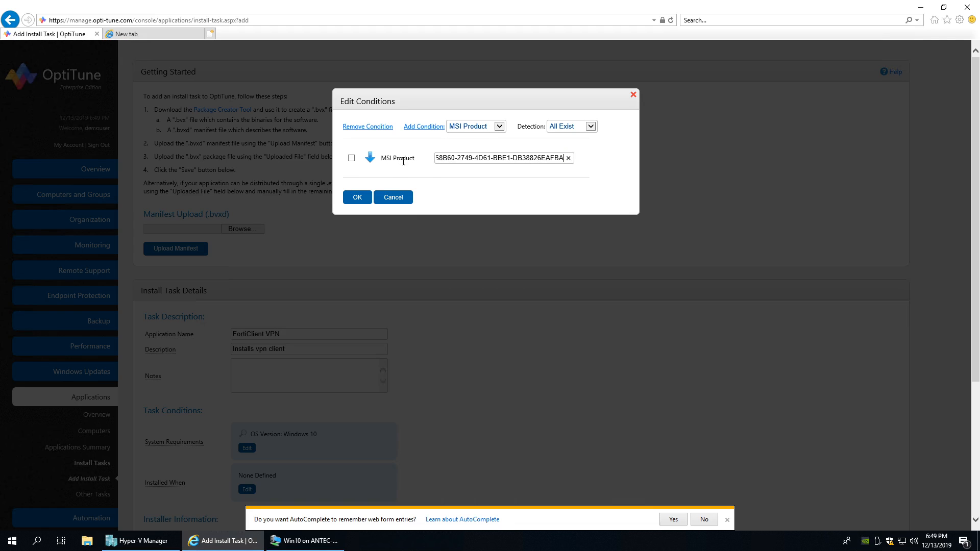
pyautogui.click(354, 197)
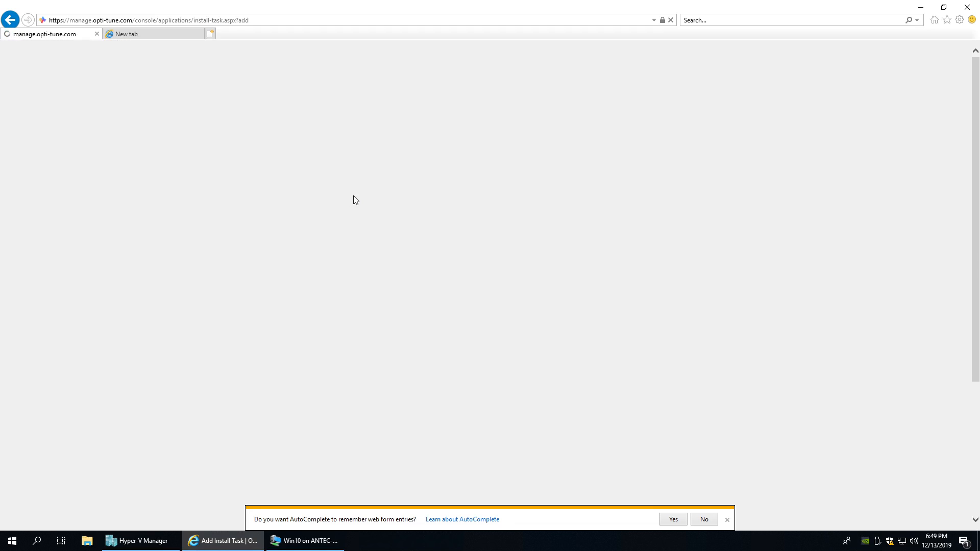
# - Verify the saved MSI Product code on the install task form
pyautogui.scroll(-2, 330, 261)
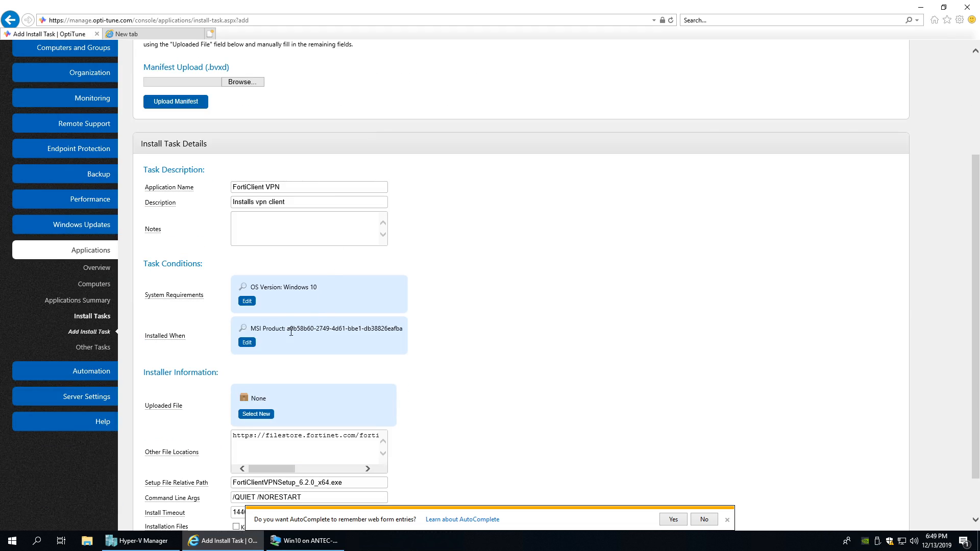
pyautogui.moveTo(285, 329); pyautogui.dragTo(402, 329)
pyautogui.click(370, 344)
pyautogui.scroll(-1, 302, 325)
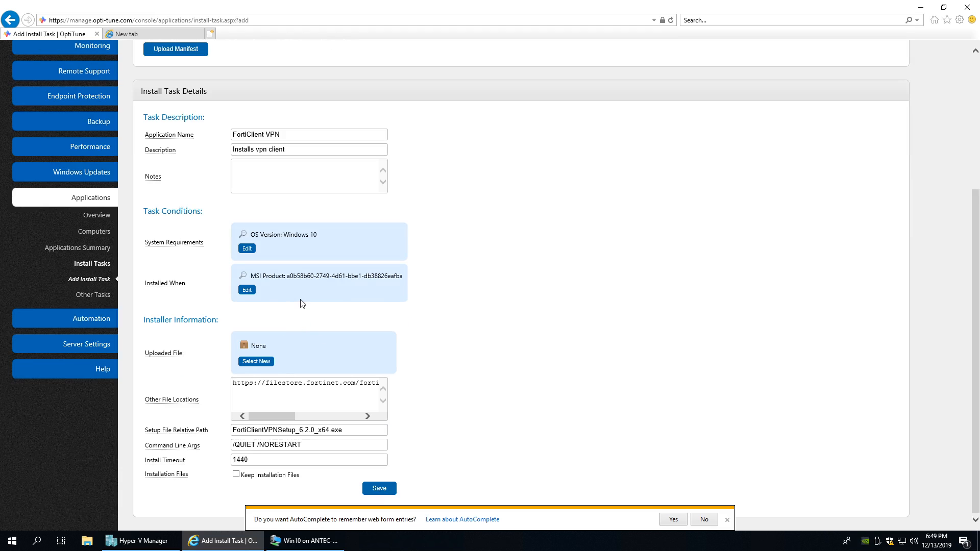
# - Save the FortiClient VPN install task
pyautogui.click(379, 489)
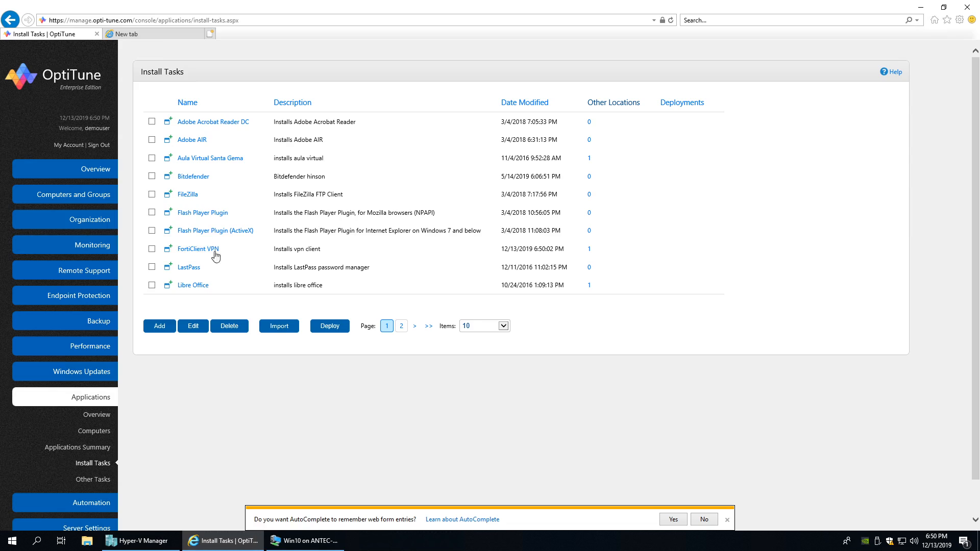
# - Close Registry Editor, Internet Explorer (all tabs), Command Prompt, Task Manager and Downloads in the VM
pyautogui.click(299, 545)
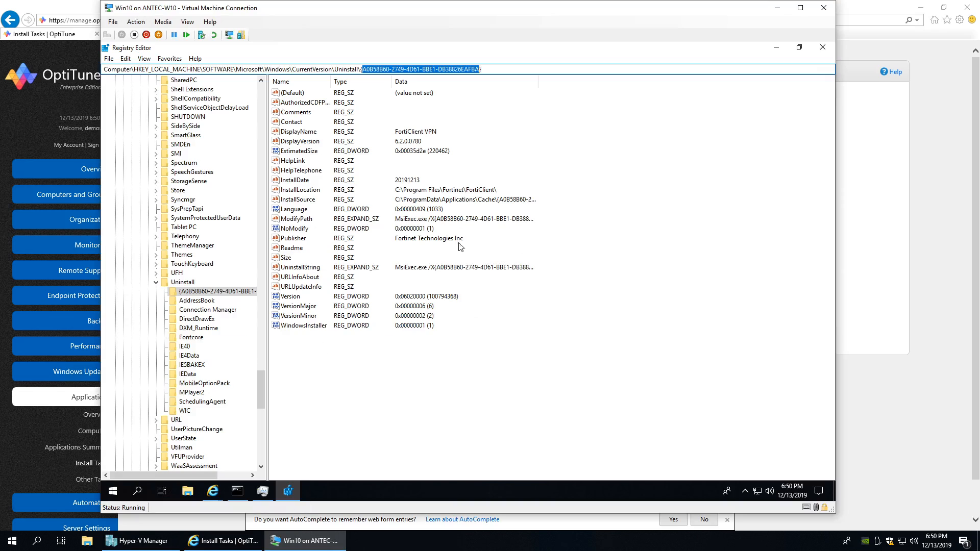
pyautogui.click(823, 47)
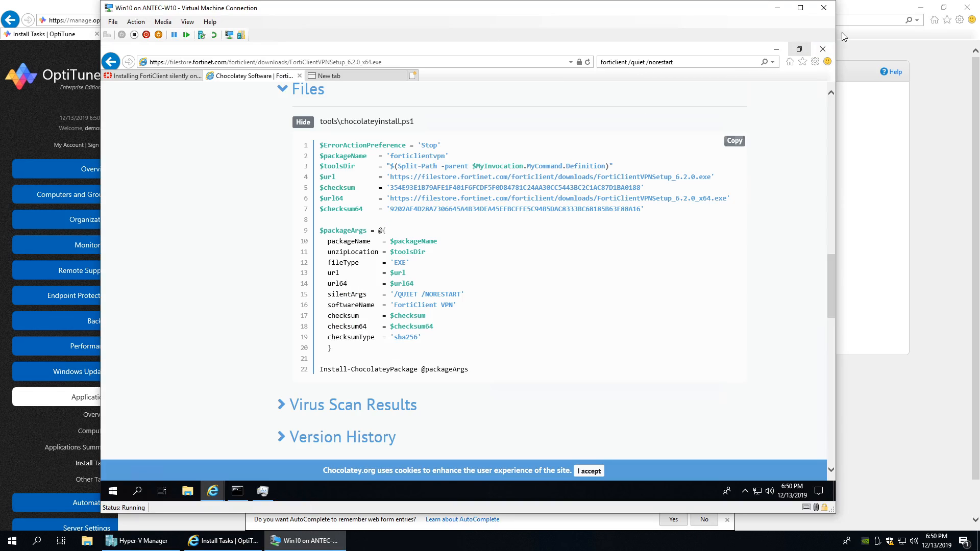
pyautogui.click(822, 49)
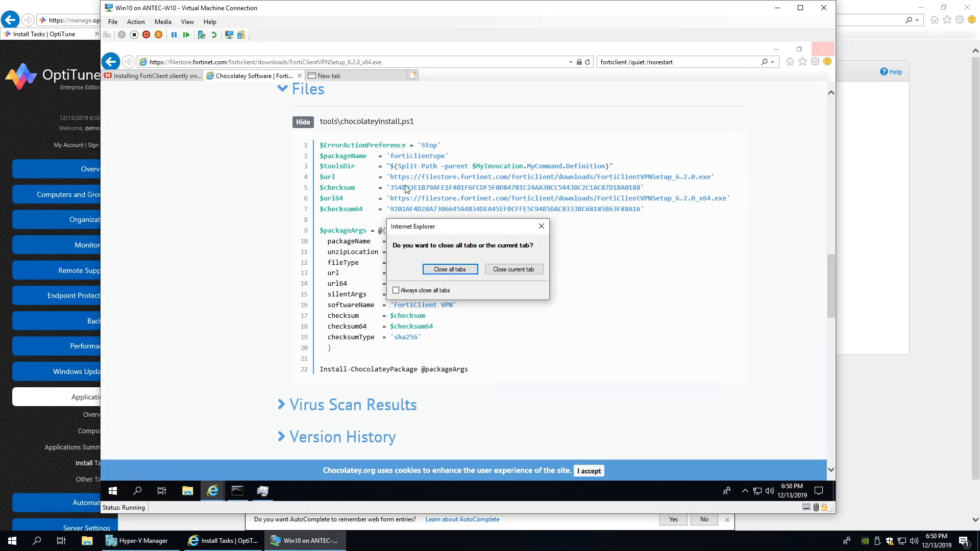
pyautogui.click(460, 272)
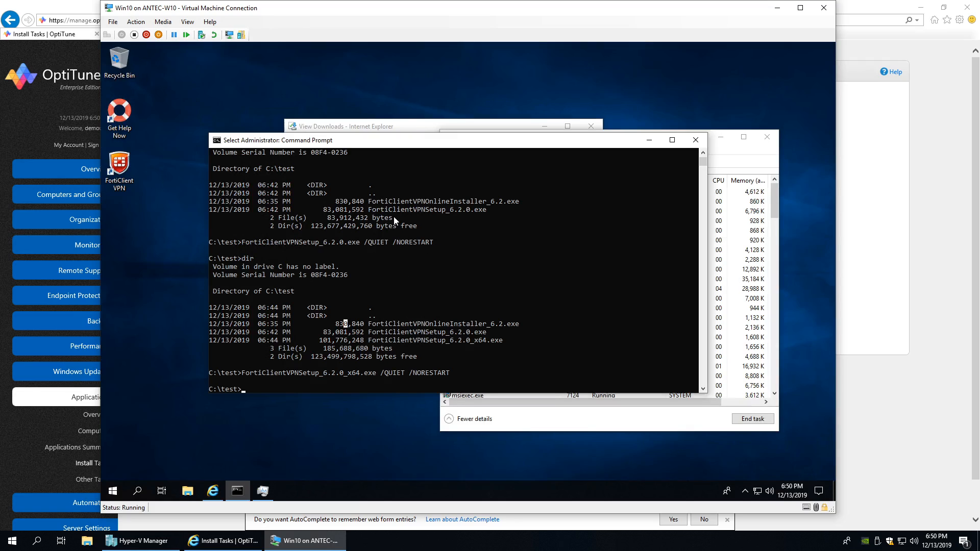
pyautogui.press('Return')
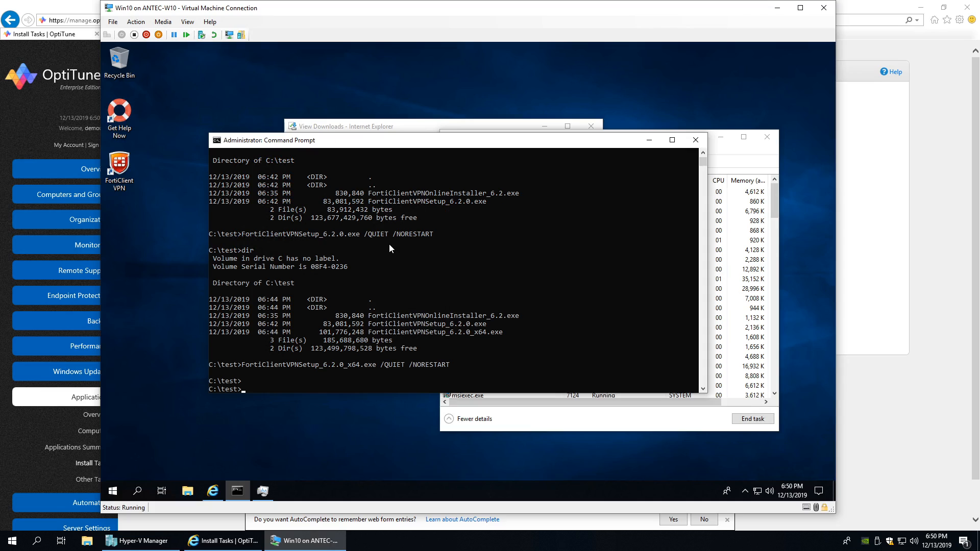
pyautogui.click(695, 140)
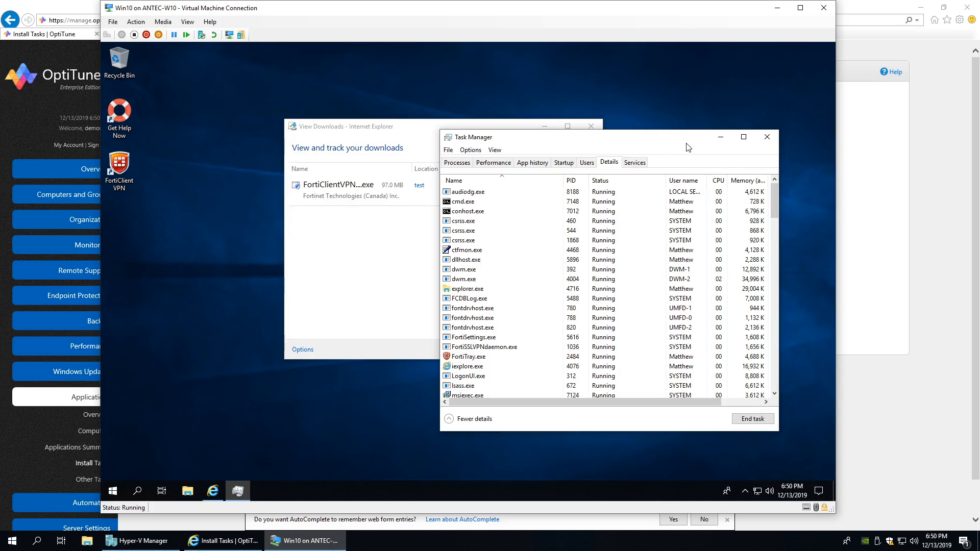
pyautogui.click(767, 137)
pyautogui.click(591, 126)
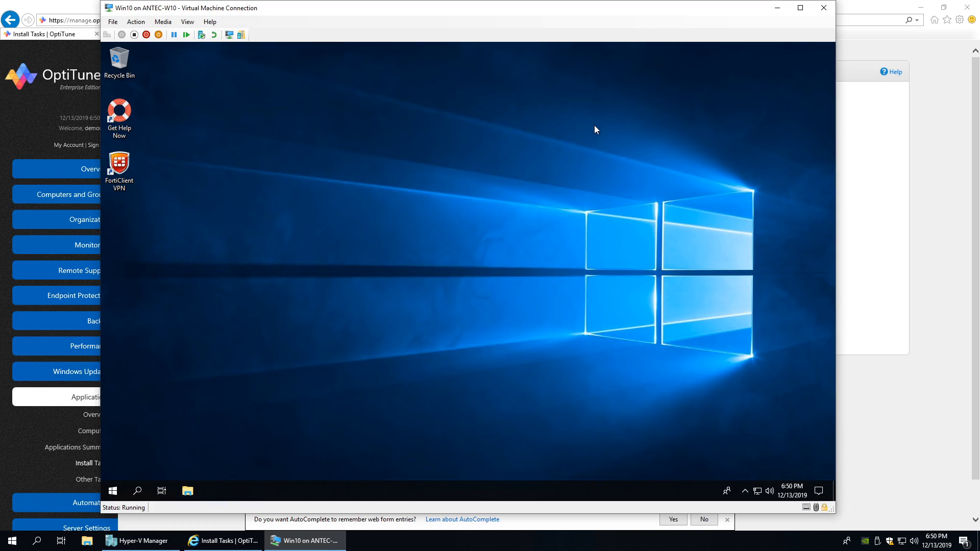
# - Shut down the Win10 virtual machine
pyautogui.click(146, 35)
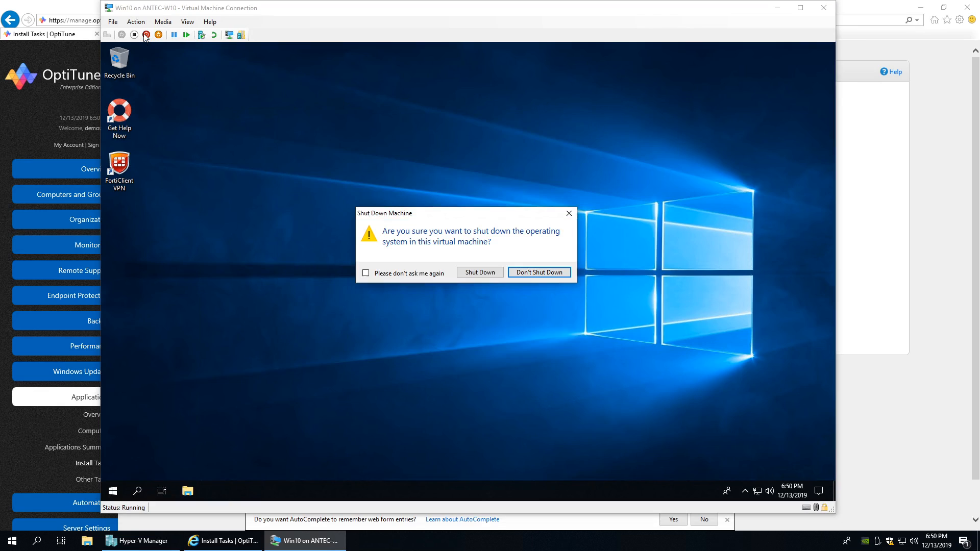
pyautogui.click(478, 276)
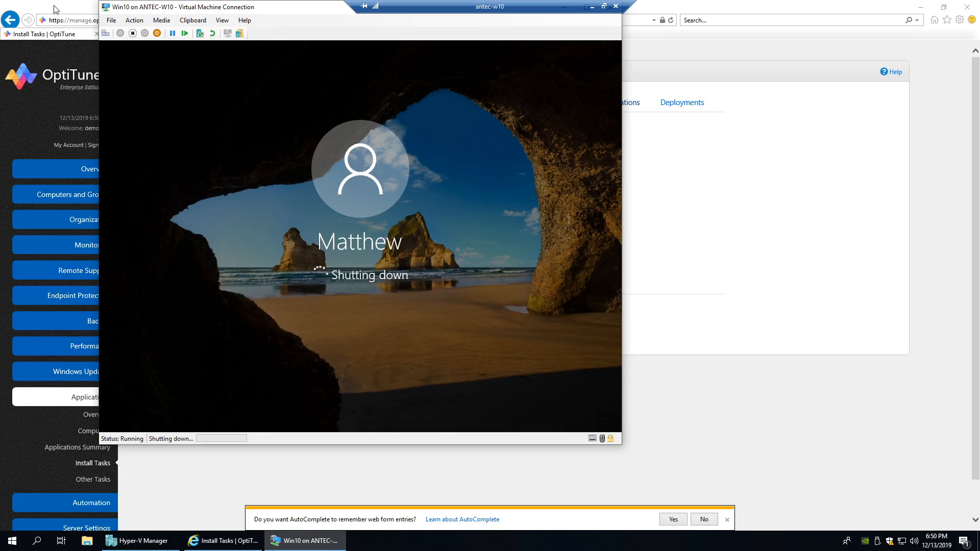
pyautogui.moveTo(197, 13); pyautogui.dragTo(243, 44)
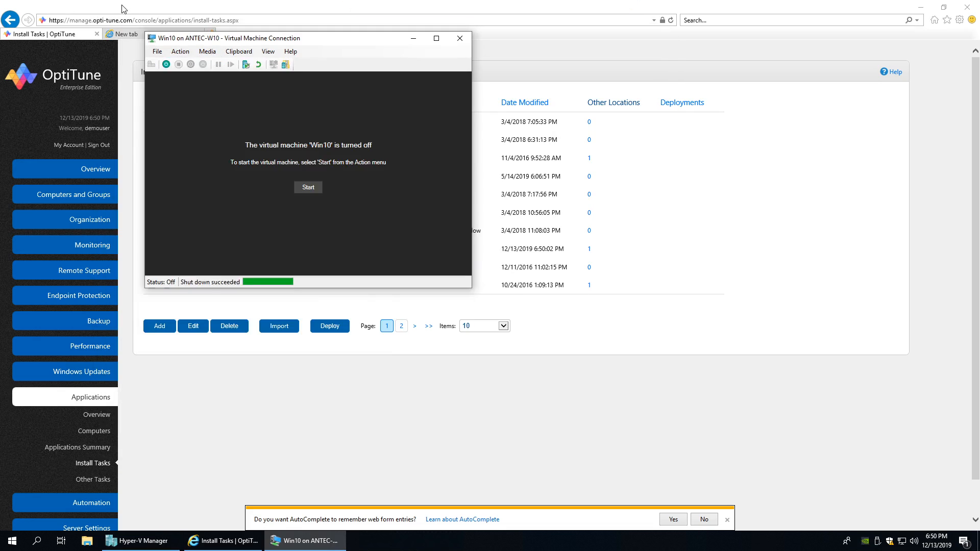
# - Open ANTEC-W10-TEST's summary from the Computers list in OptiTune
pyautogui.click(123, 8)
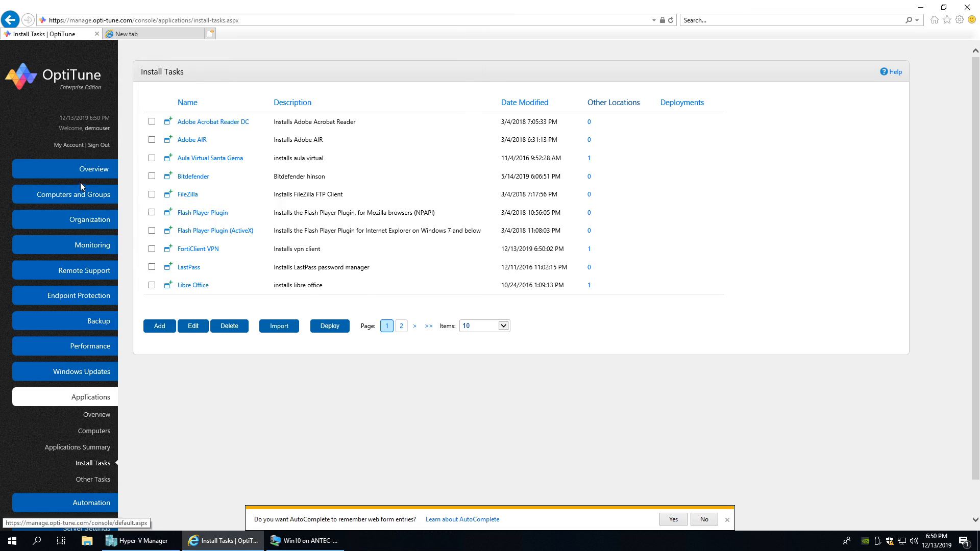
pyautogui.moveTo(78, 181)
pyautogui.click(105, 214)
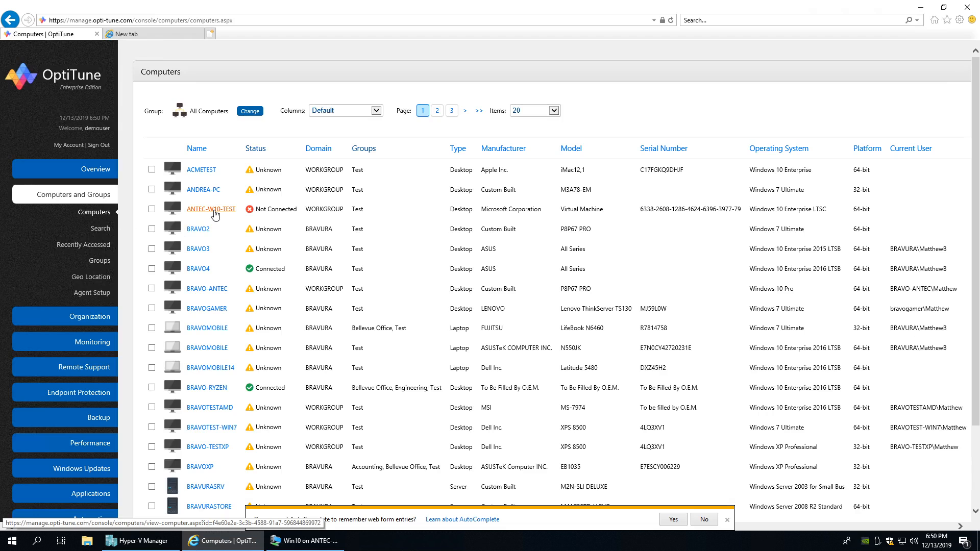
pyautogui.click(213, 210)
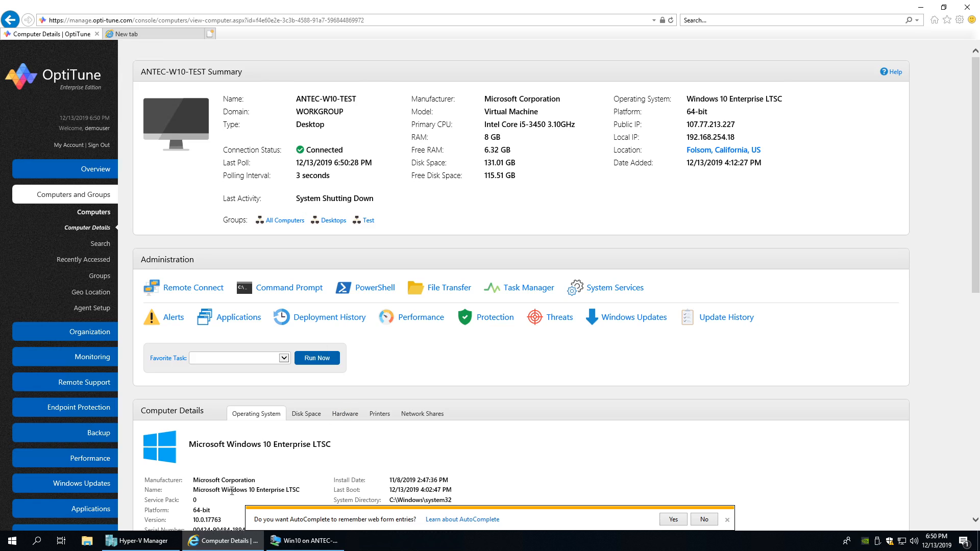
# - Apply the 'optitune agent installed' checkpoint to Win10 and start the VM
pyautogui.click(142, 546)
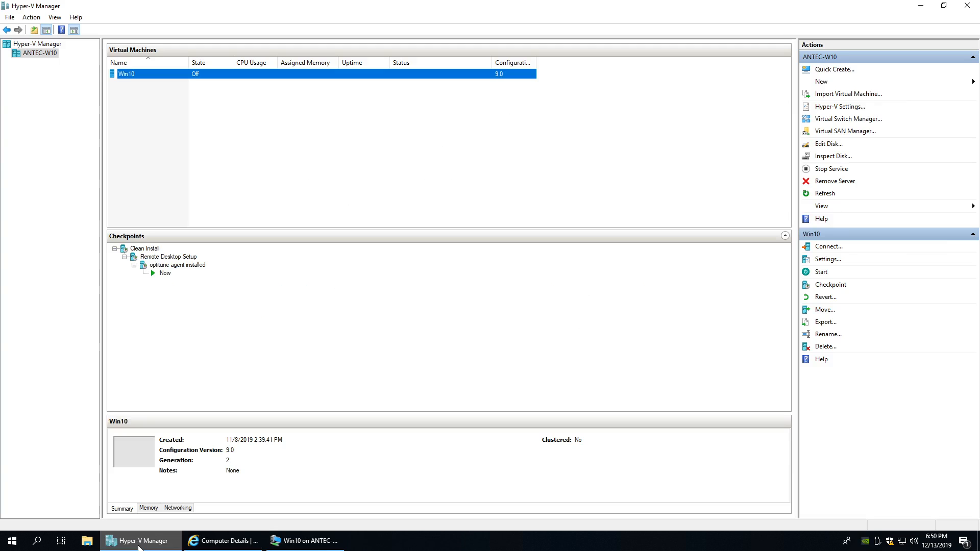
pyautogui.moveTo(234, 10); pyautogui.dragTo(310, 51)
pyautogui.click(602, 42)
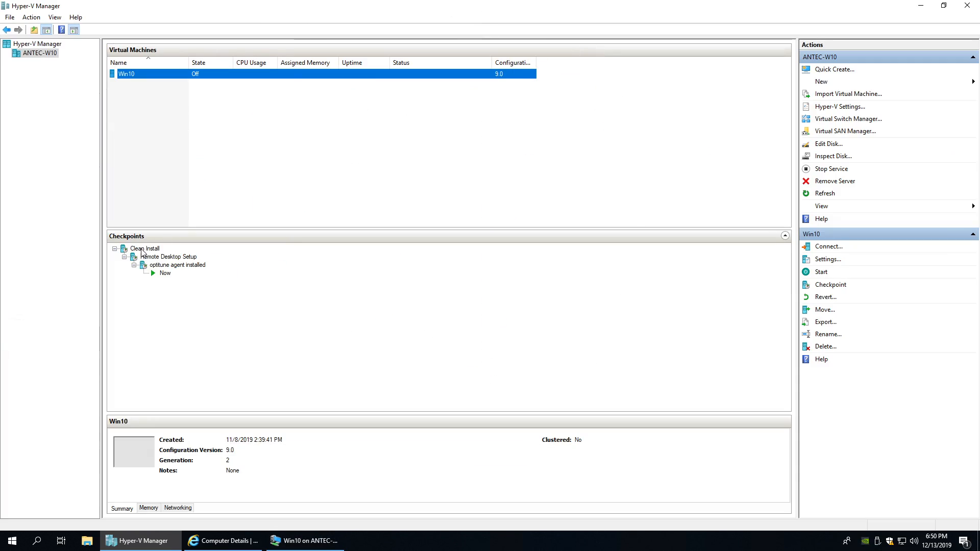
pyautogui.click(165, 274)
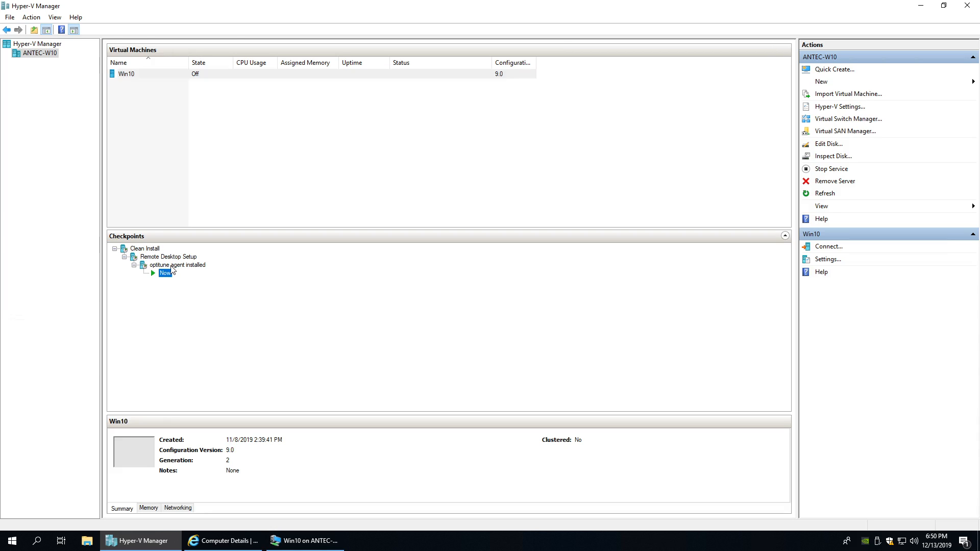
pyautogui.click(172, 266)
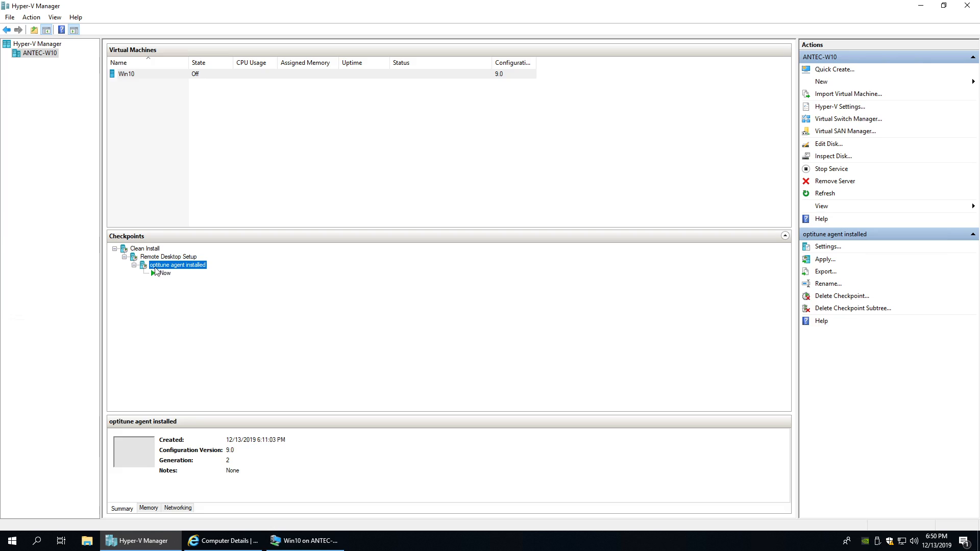
pyautogui.rightClick(172, 269)
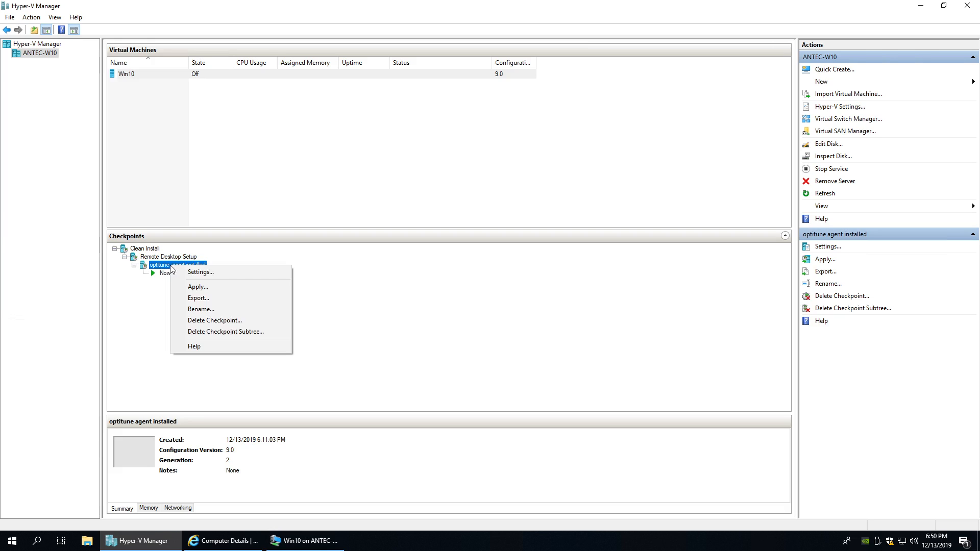
pyautogui.click(192, 287)
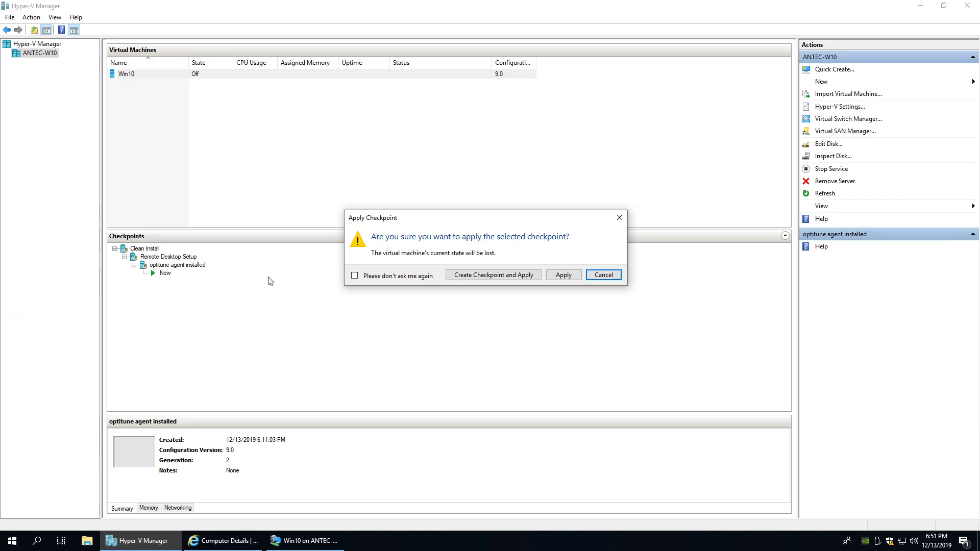
pyautogui.click(564, 276)
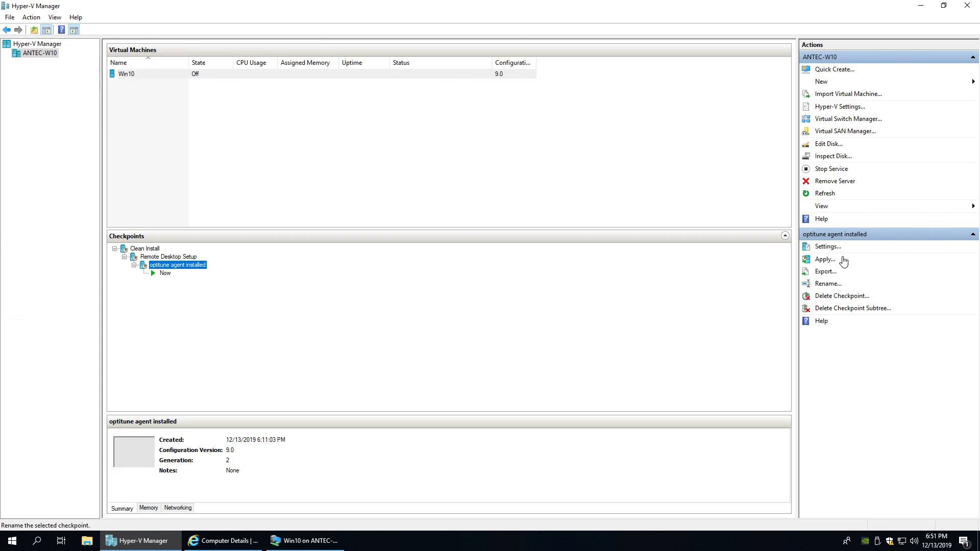
pyautogui.click(354, 76)
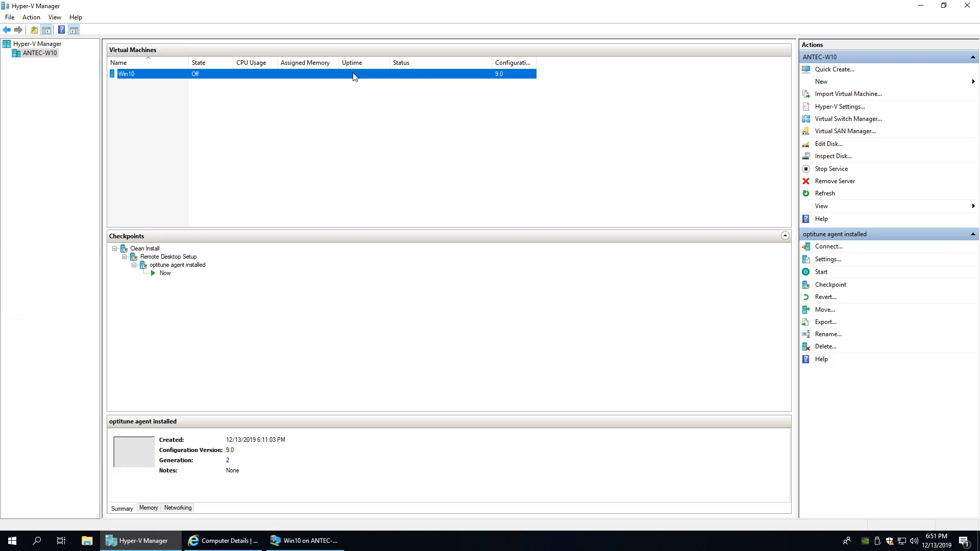
pyautogui.click(823, 273)
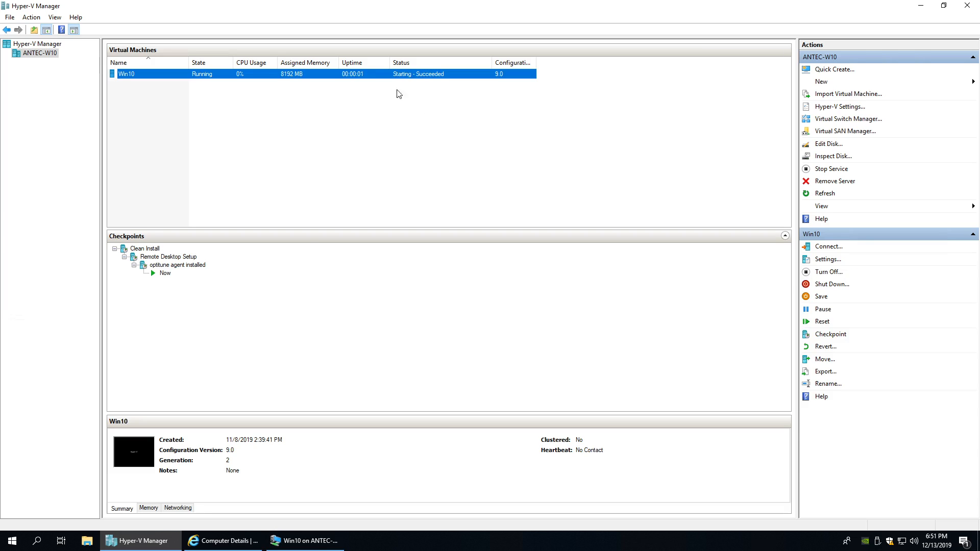
# - Connect to the Win10 VM, sign in with the account password, and open the Start menu
pyautogui.doubleClick(186, 75)
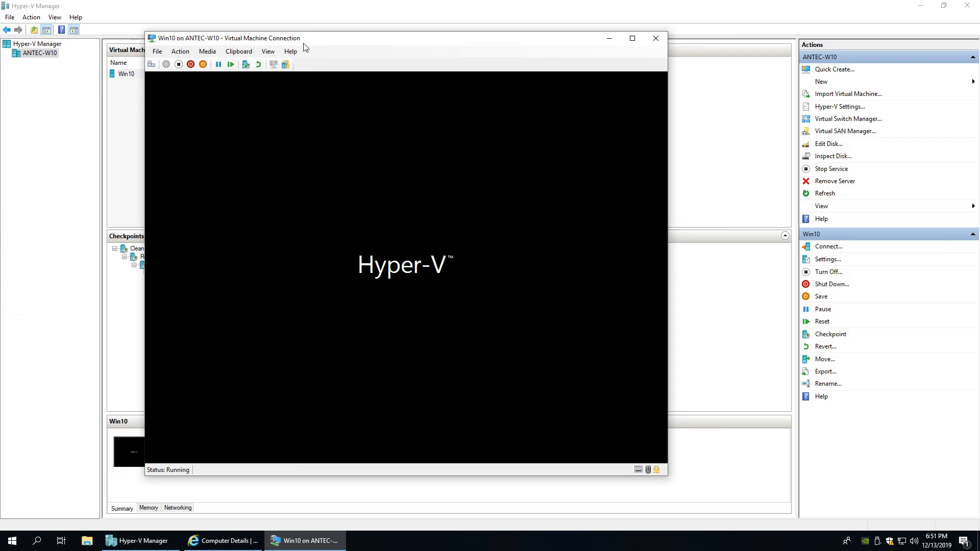
pyautogui.moveTo(296, 42); pyautogui.dragTo(360, 58)
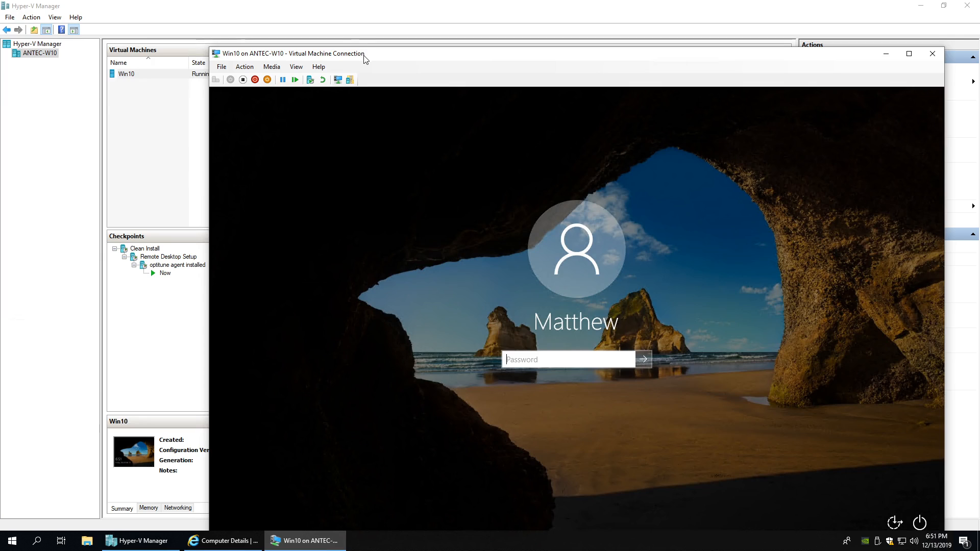
pyautogui.moveTo(366, 60); pyautogui.dragTo(313, 29)
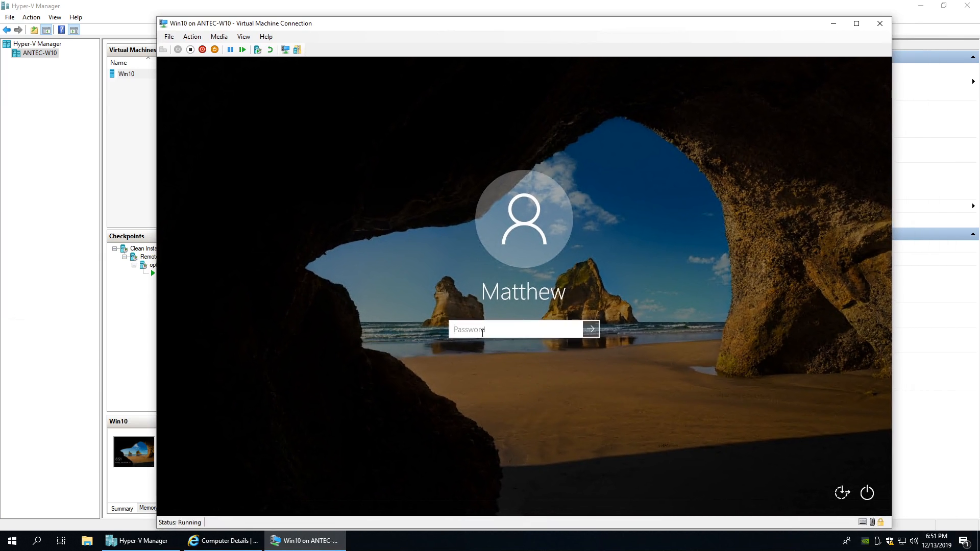
pyautogui.write('•••••••••')
pyautogui.press('Return')
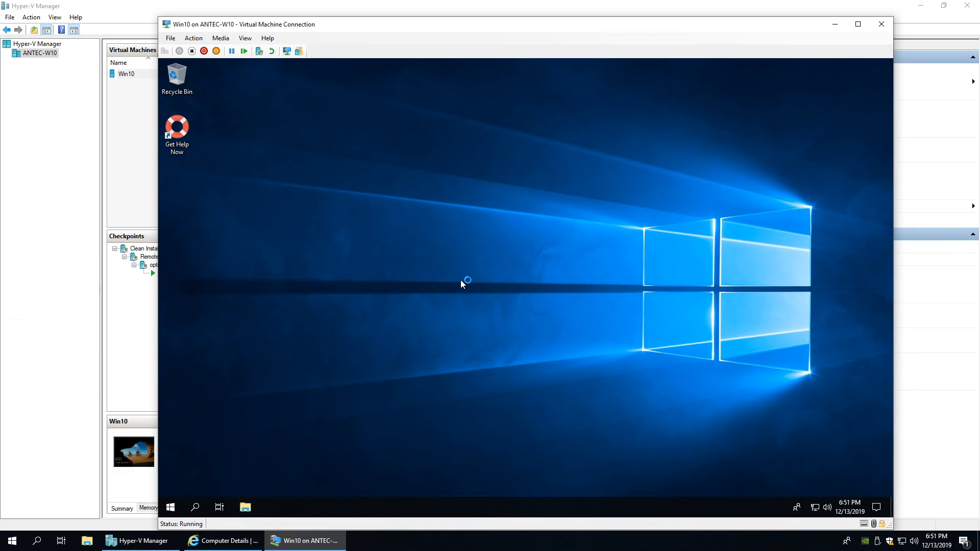
pyautogui.press('super')
# - Open Control Panel in the VM from File Explorer and view it by Large icons
pyautogui.click(247, 513)
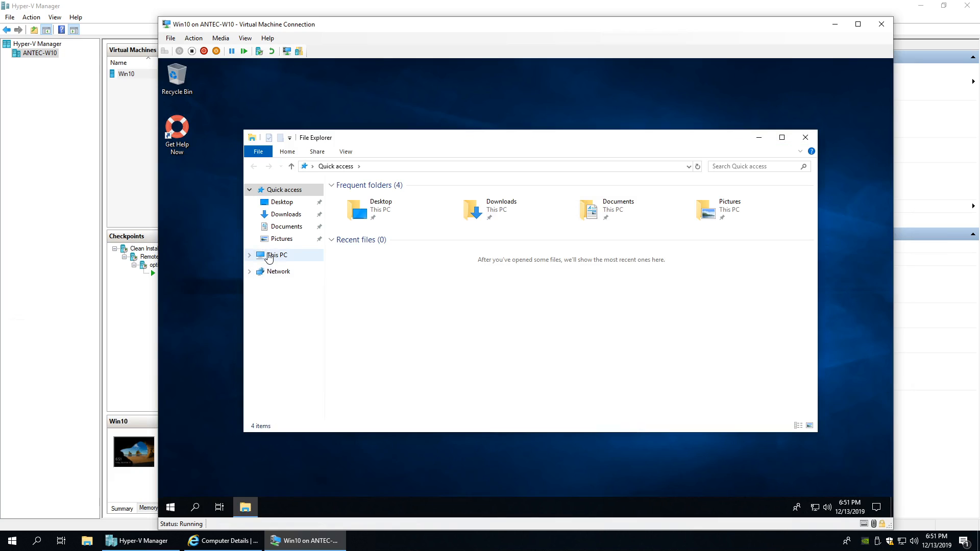
pyautogui.click(372, 168)
pyautogui.write('contro')
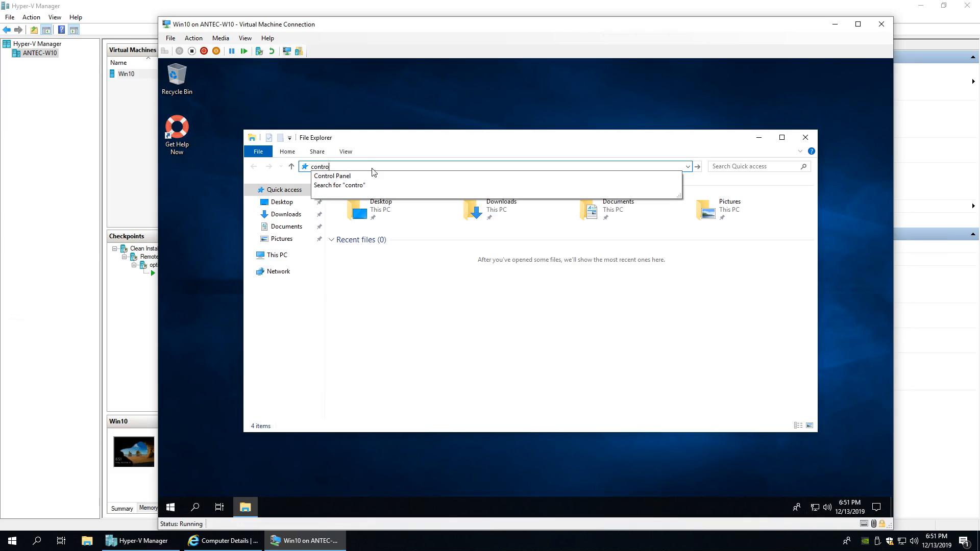
pyautogui.press('Down')
pyautogui.press('Return')
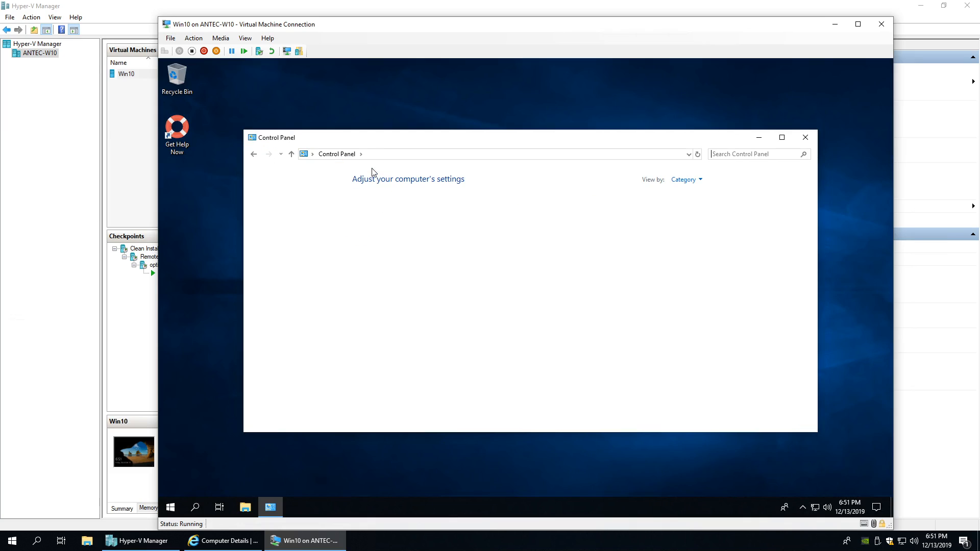
pyautogui.click(694, 182)
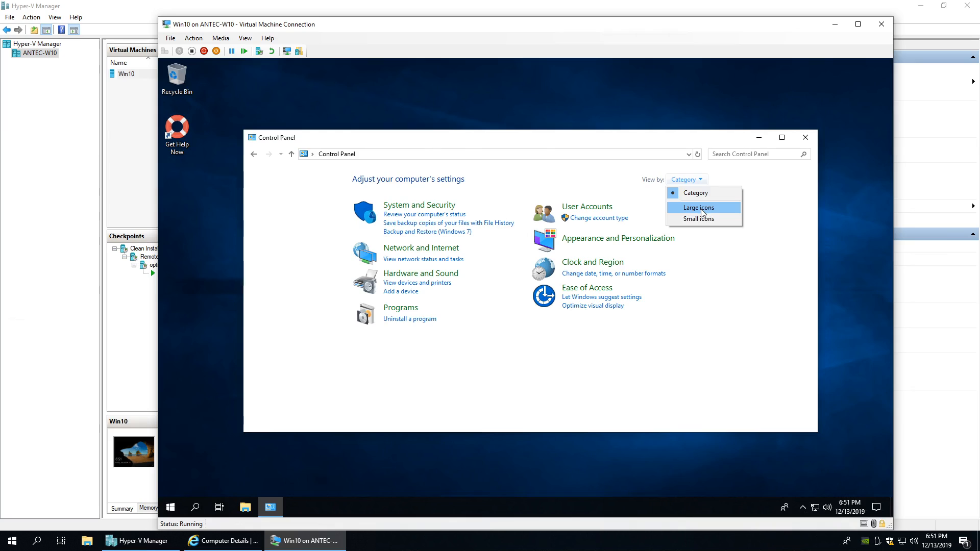
pyautogui.click(699, 207)
# - Check Programs and Features for installed software, then return to the OptiTune console
pyautogui.scroll(-1, 693, 337)
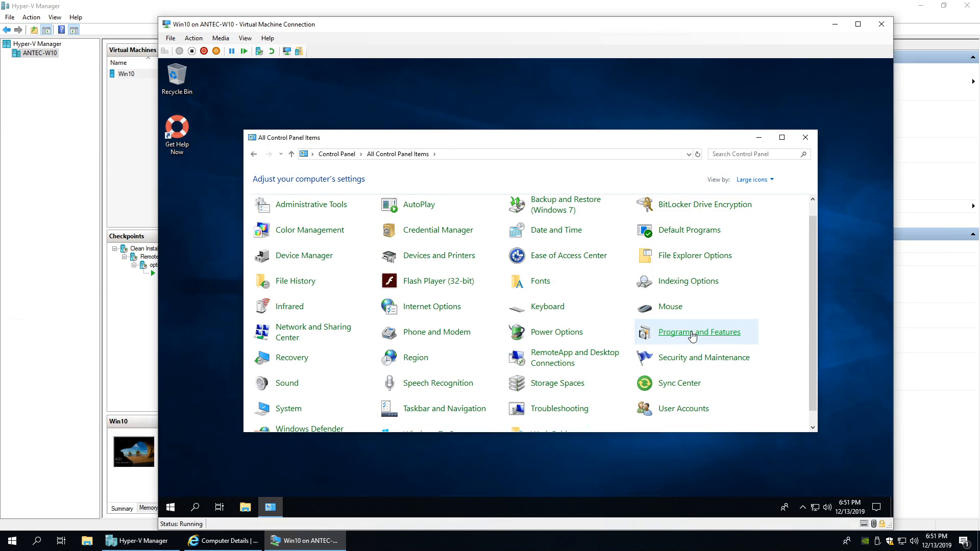
pyautogui.click(693, 337)
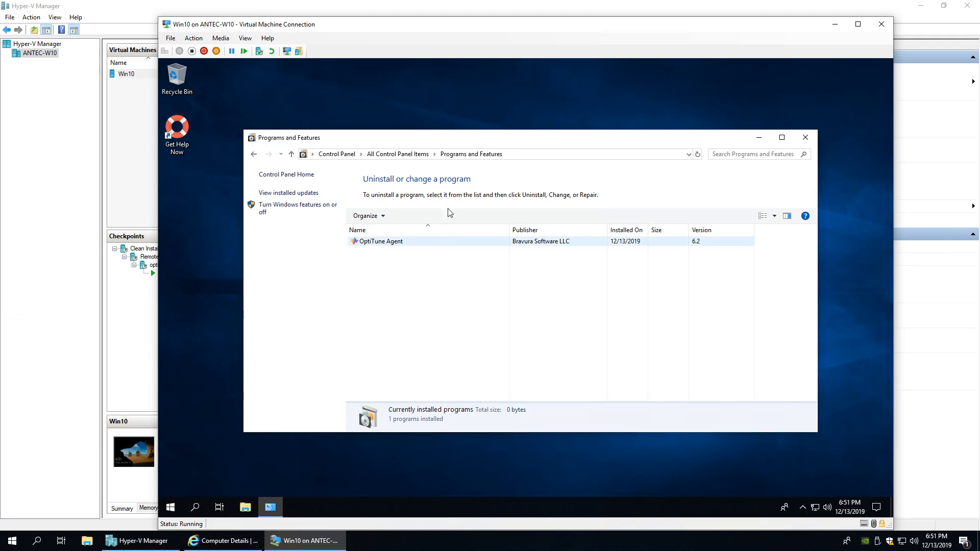
pyautogui.click(756, 138)
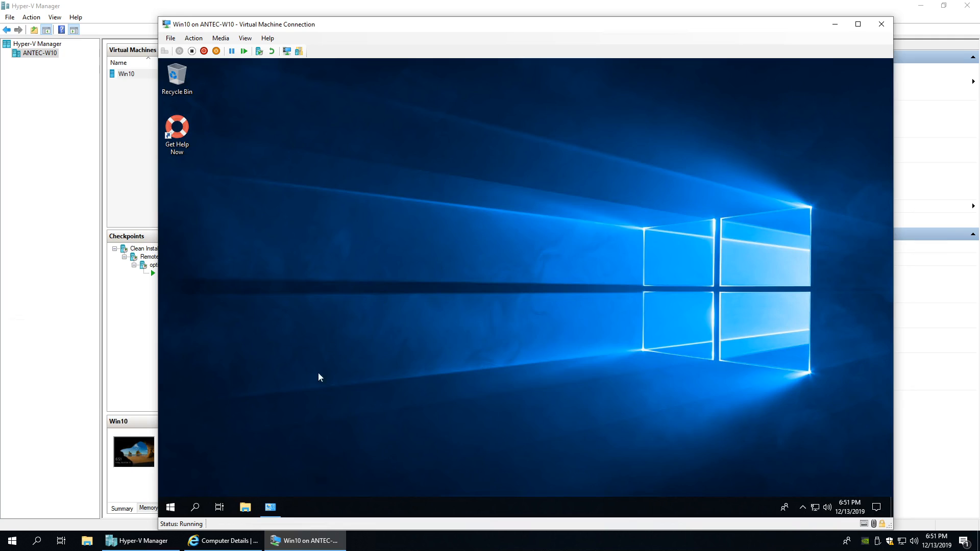
pyautogui.click(222, 541)
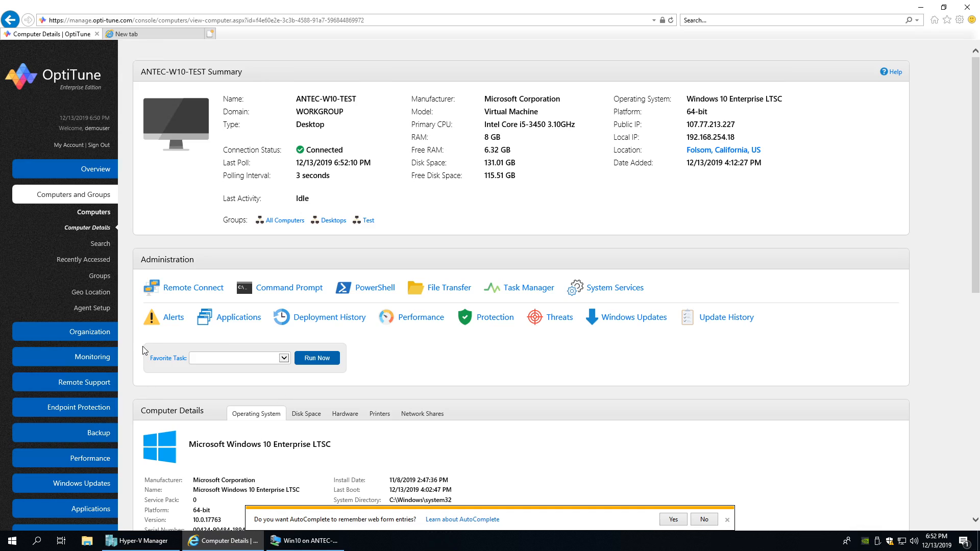
# - Review the FortiClient VPN task under Applications > Install Tasks, then tick its checkbox
pyautogui.scroll(-4, 141, 378)
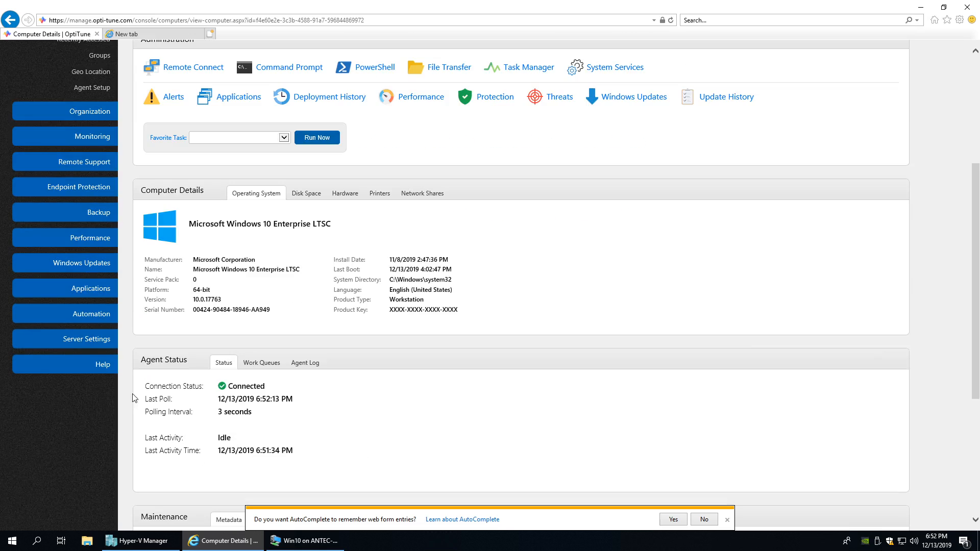
pyautogui.click(86, 289)
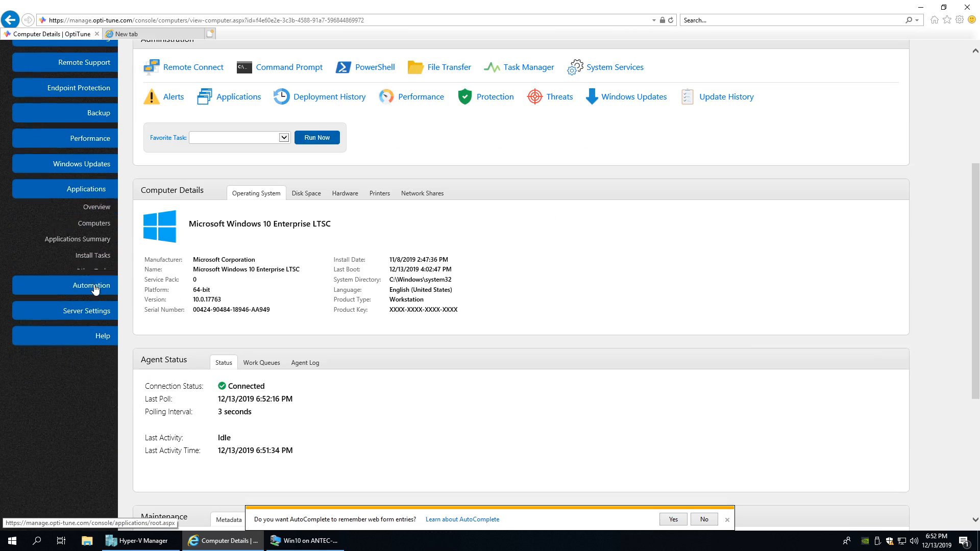
pyautogui.click(95, 244)
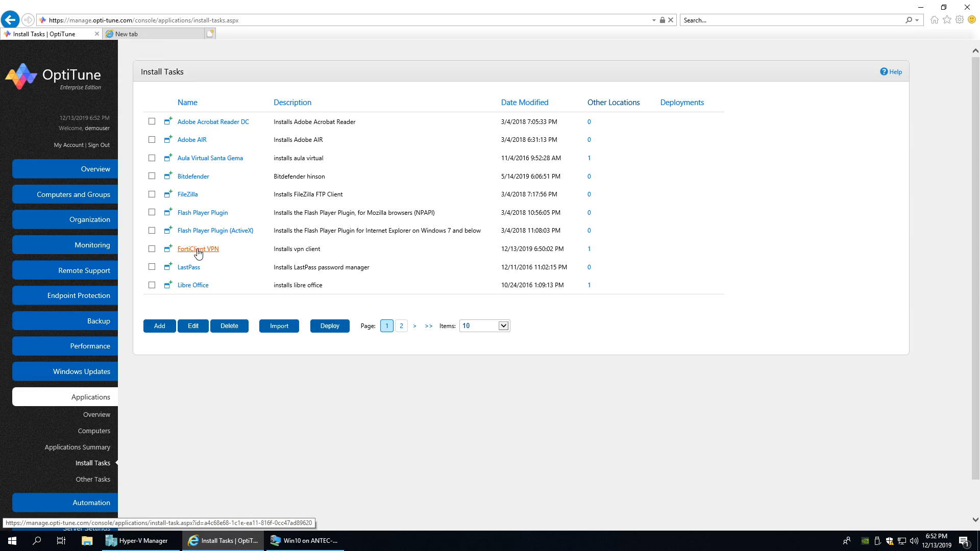
pyautogui.click(199, 250)
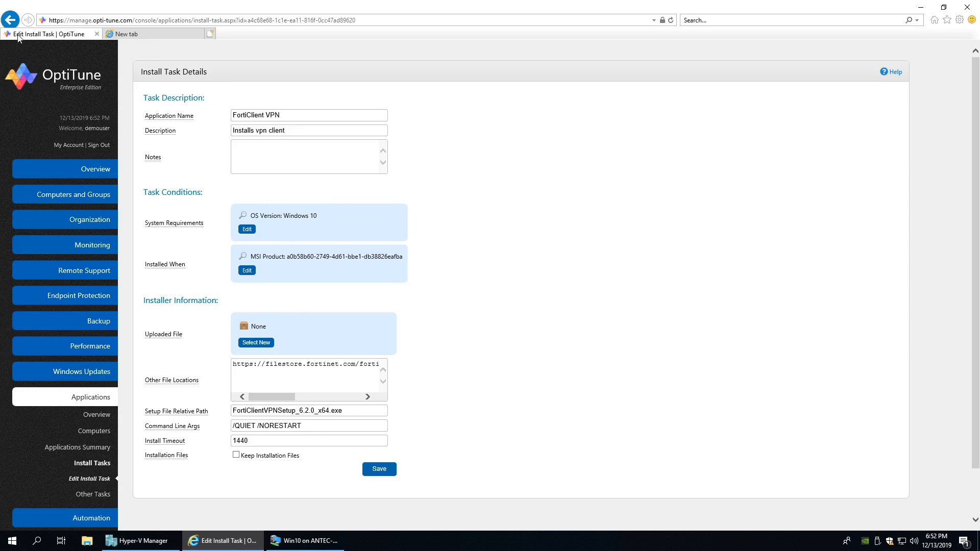
pyautogui.click(11, 20)
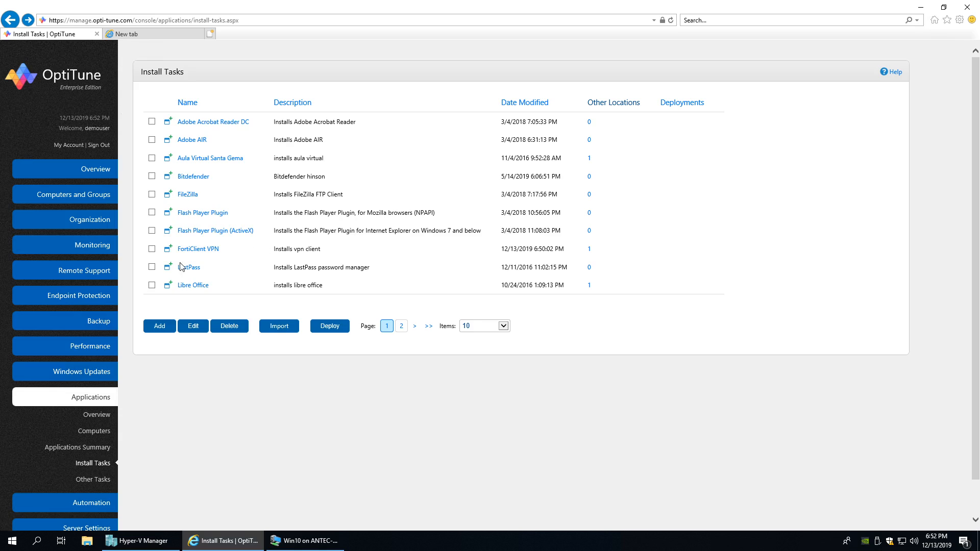
pyautogui.click(151, 249)
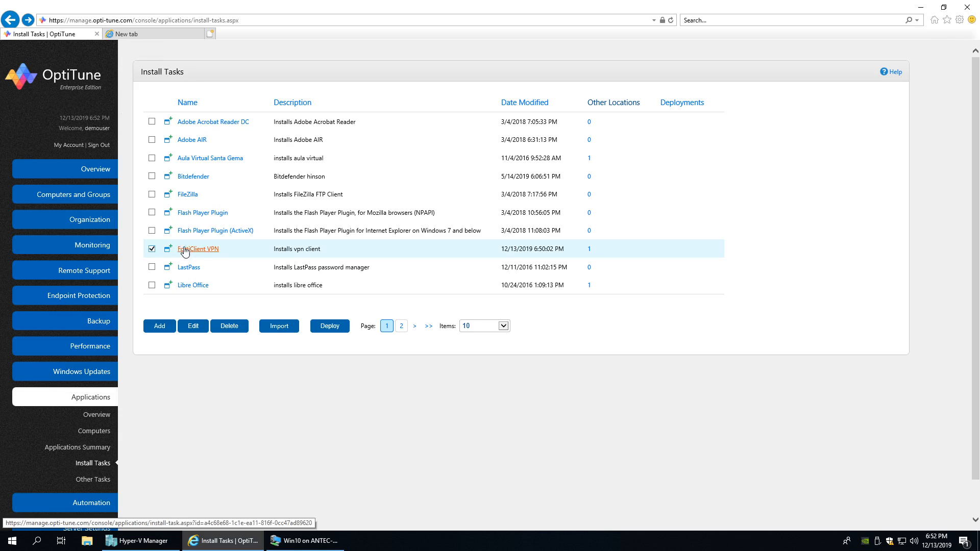
# - Start deploying FortiClient VPN to ANTEC-W10-TEST, glancing at the schedule editor without changes
pyautogui.click(329, 326)
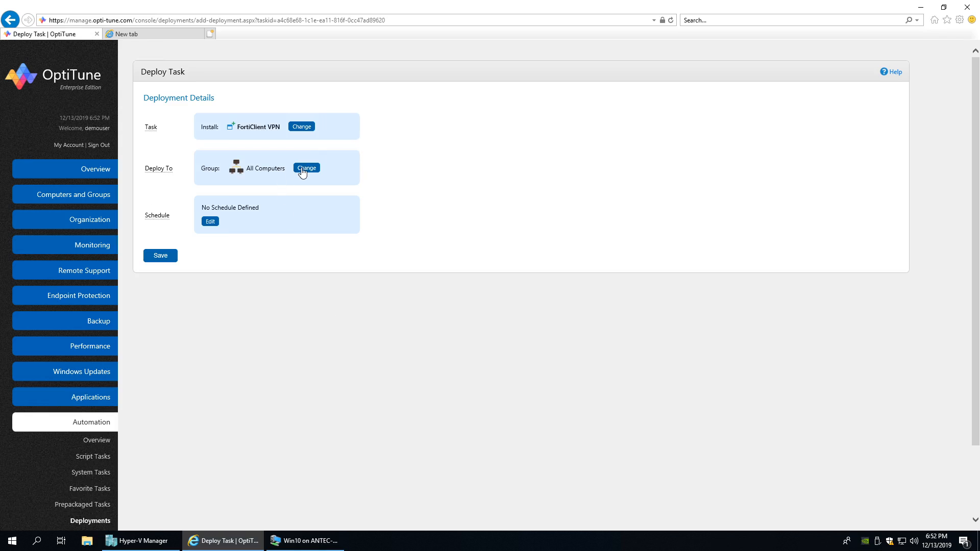
pyautogui.click(302, 170)
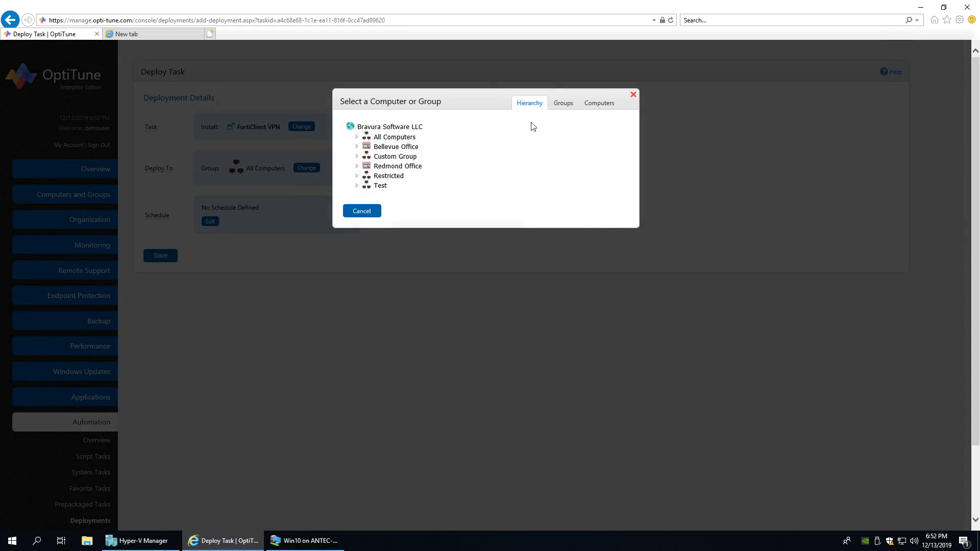
pyautogui.click(598, 103)
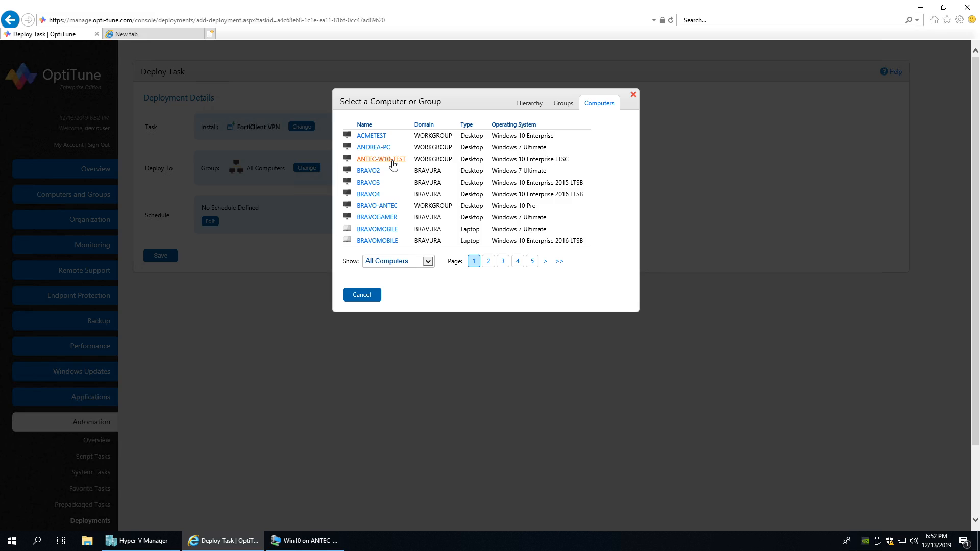
pyautogui.click(380, 161)
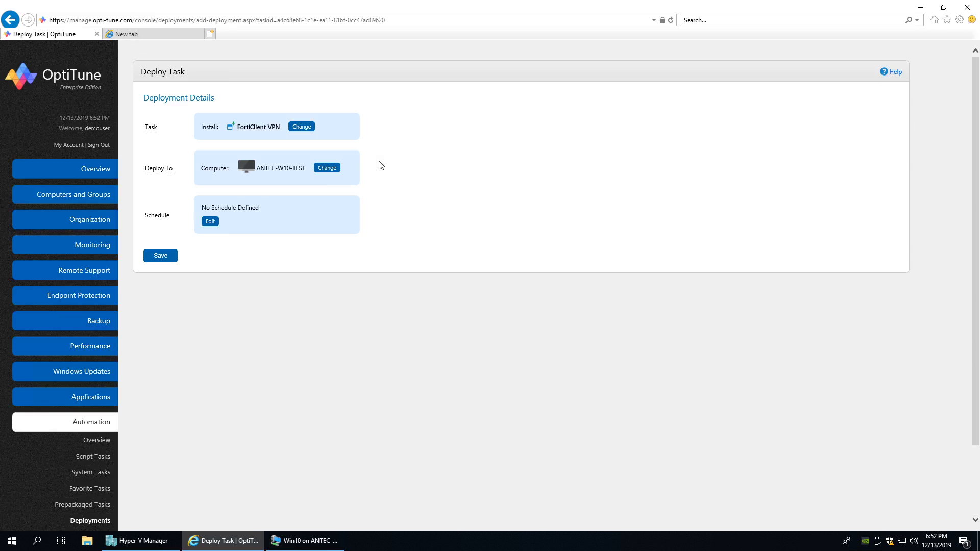
pyautogui.click(209, 223)
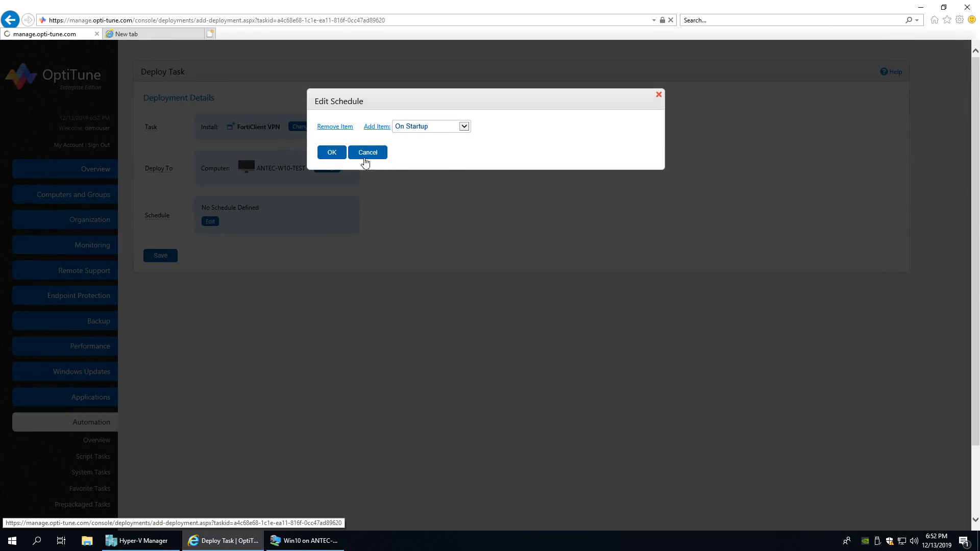
pyautogui.click(364, 155)
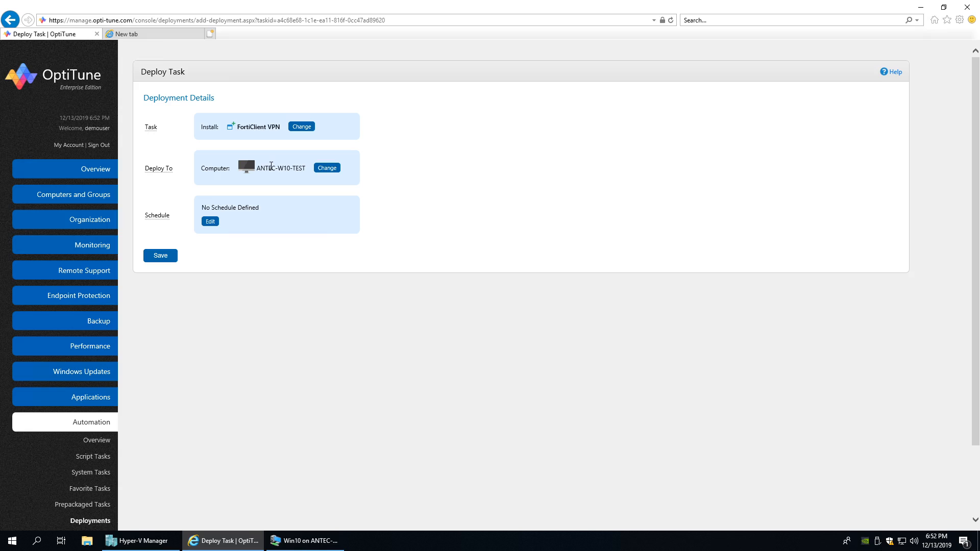
# - Browse the Redmond Office groups, then reselect computer ANTEC-W10-TEST as the deployment target
pyautogui.click(328, 168)
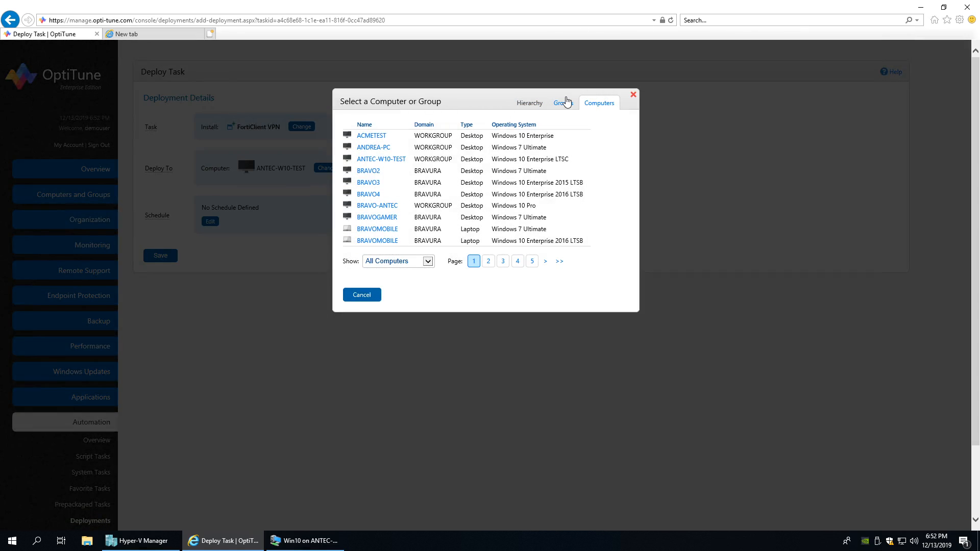
pyautogui.click(566, 102)
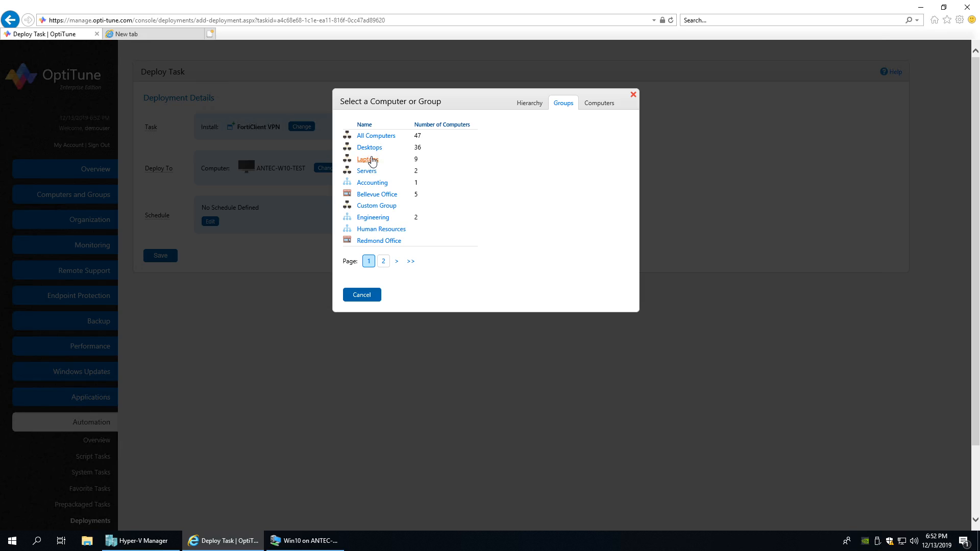
pyautogui.click(530, 105)
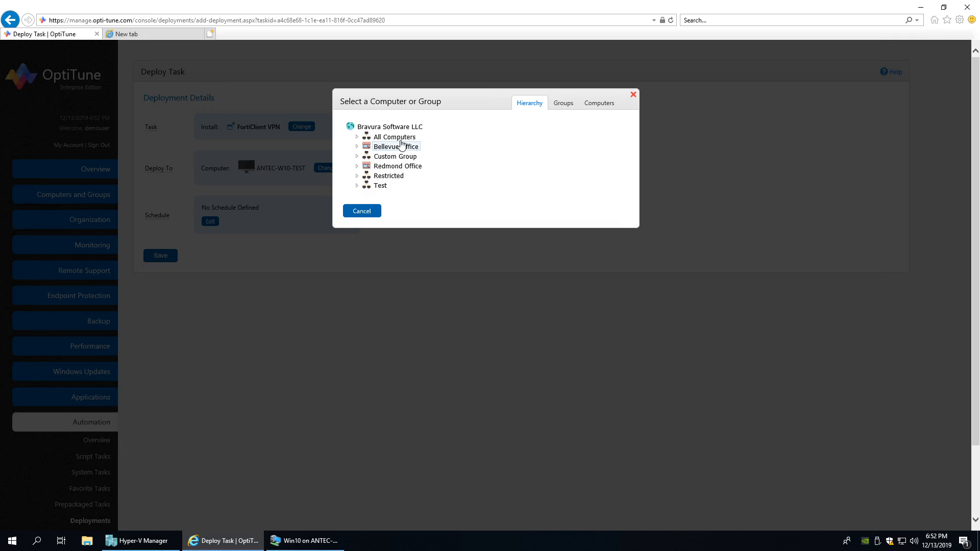
pyautogui.doubleClick(364, 167)
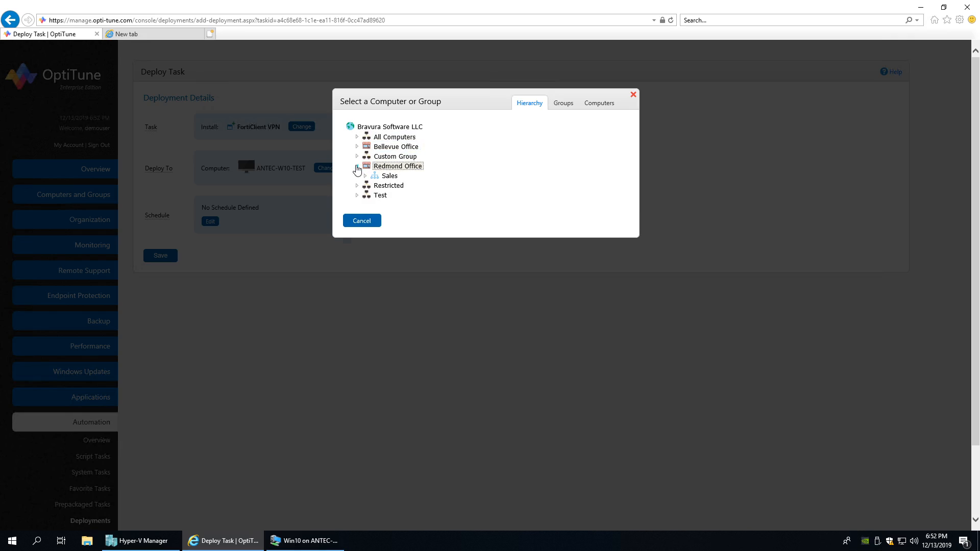
pyautogui.click(598, 103)
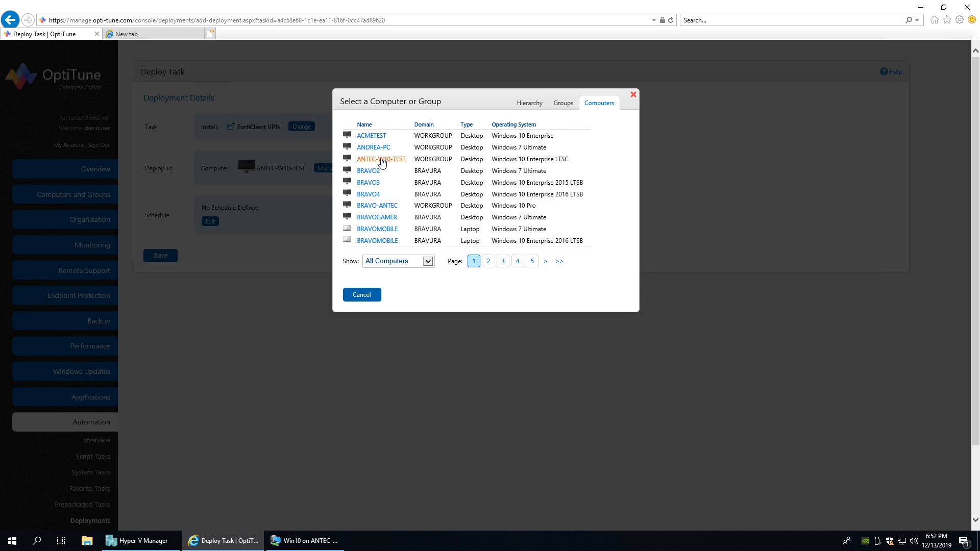
pyautogui.click(382, 160)
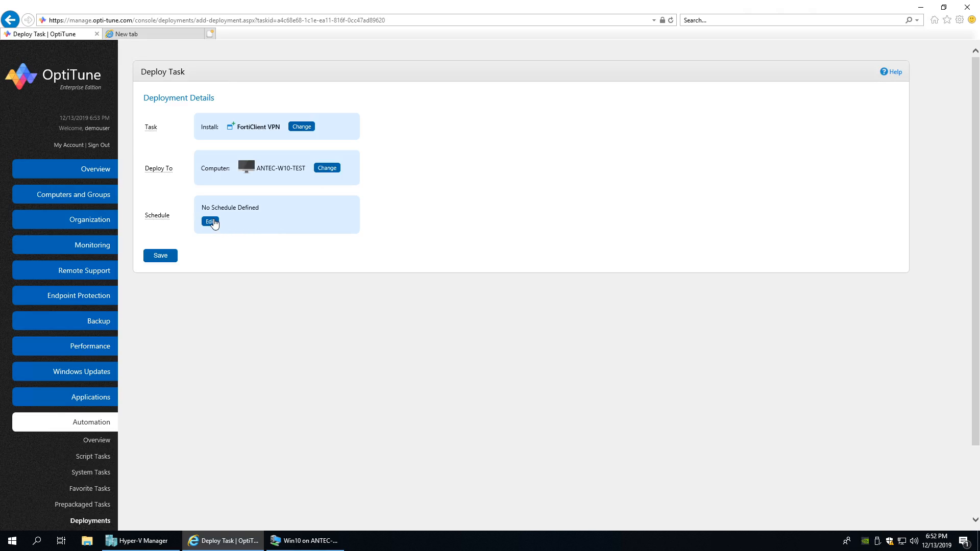
# - Open the Edit Schedule dialog for the FortiClient VPN deployment and list its trigger types
pyautogui.click(210, 222)
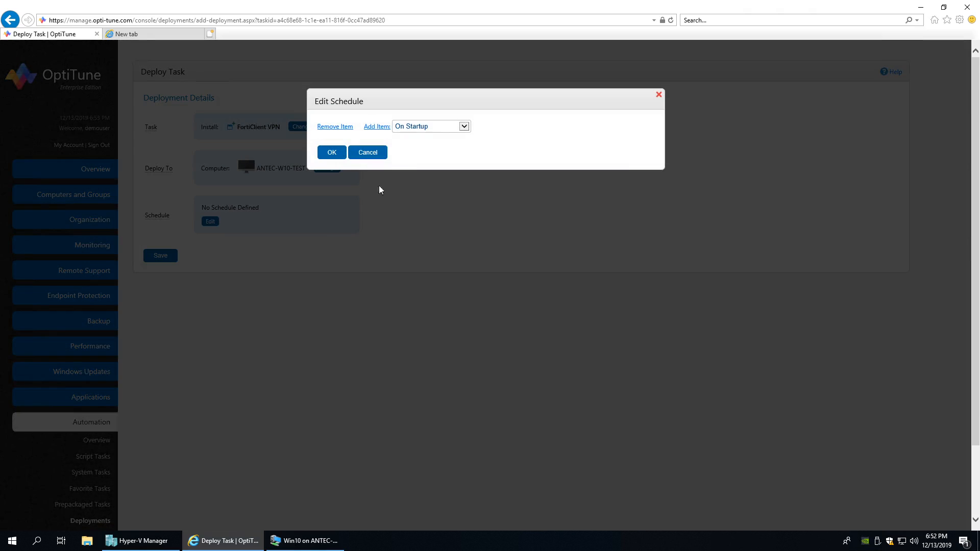
pyautogui.click(413, 129)
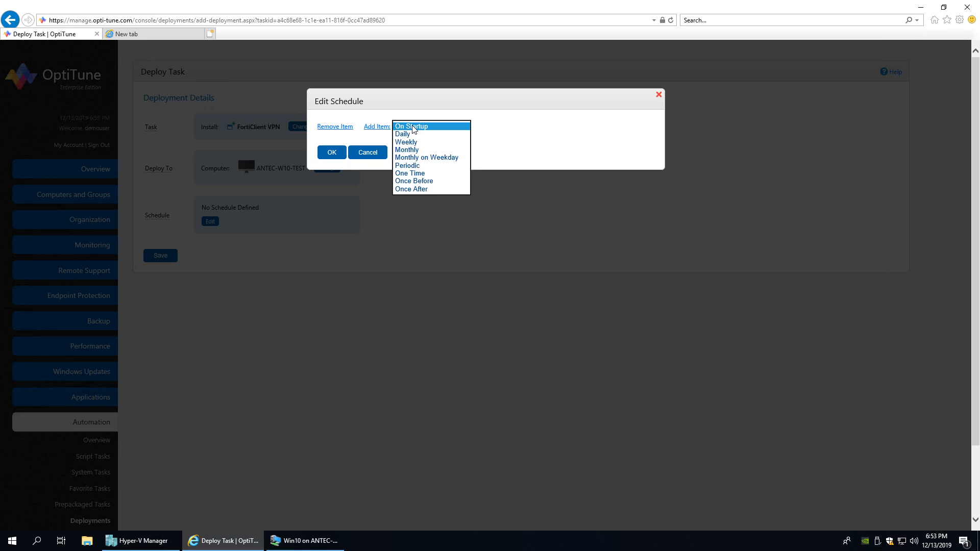
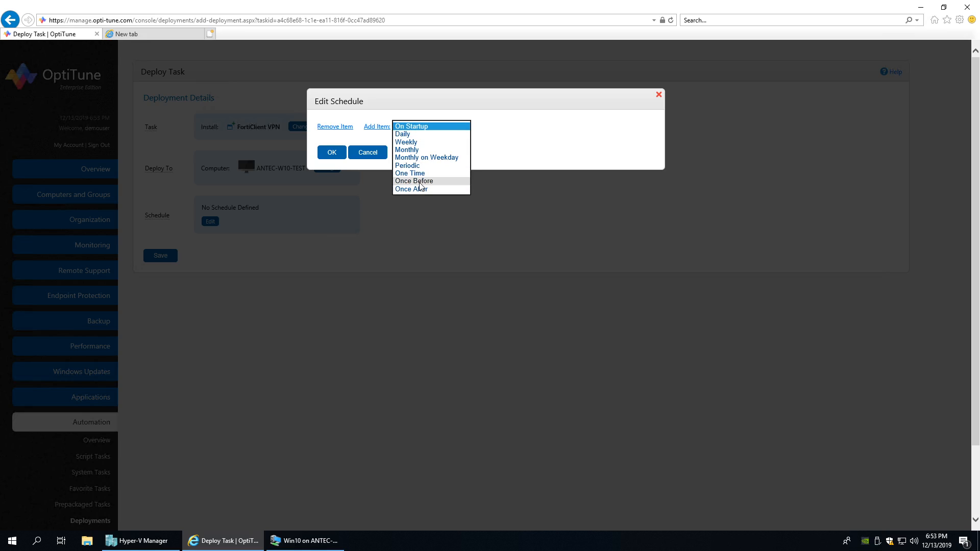
# - Replace the Once Before trigger with Once After 12/13/2019 5:53:40 PM and confirm the schedule
pyautogui.click(416, 182)
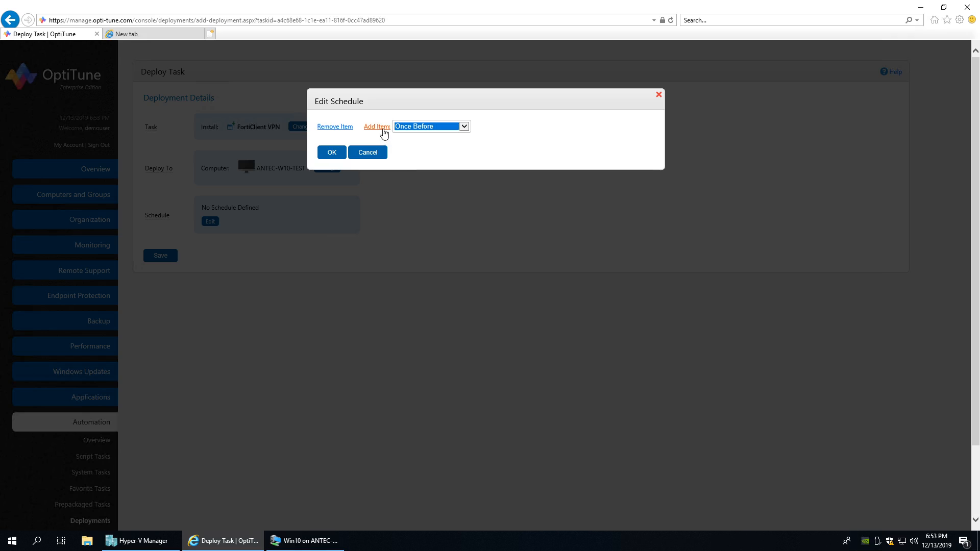
pyautogui.click(370, 131)
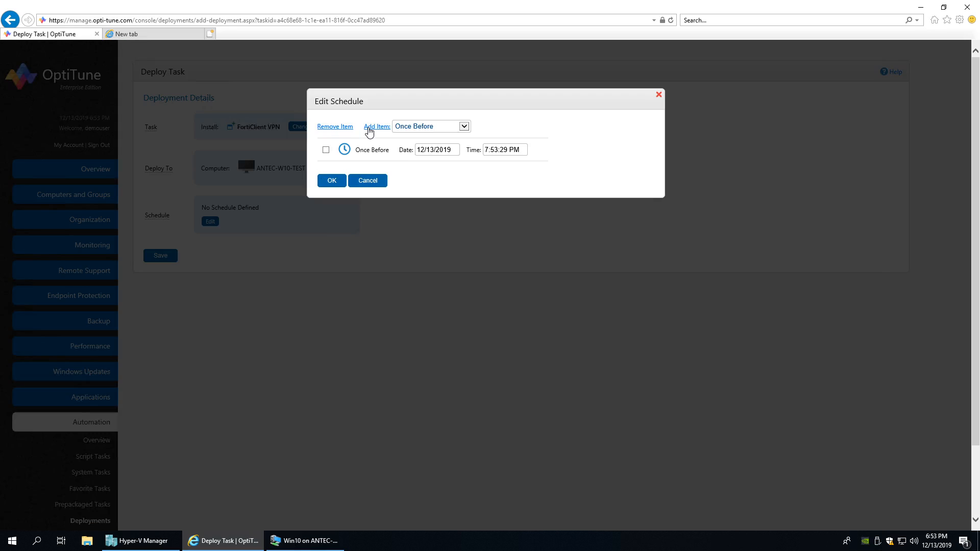
pyautogui.click(442, 127)
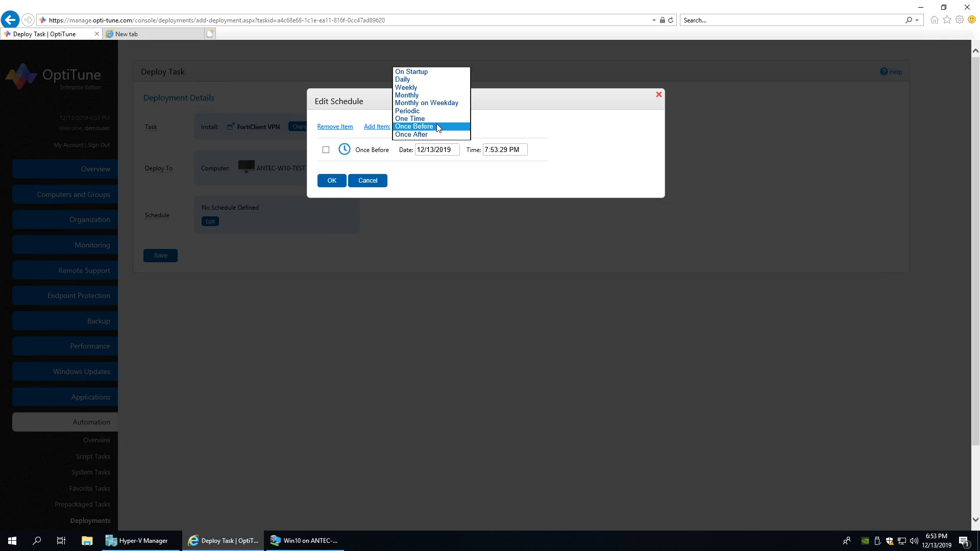
pyautogui.click(426, 135)
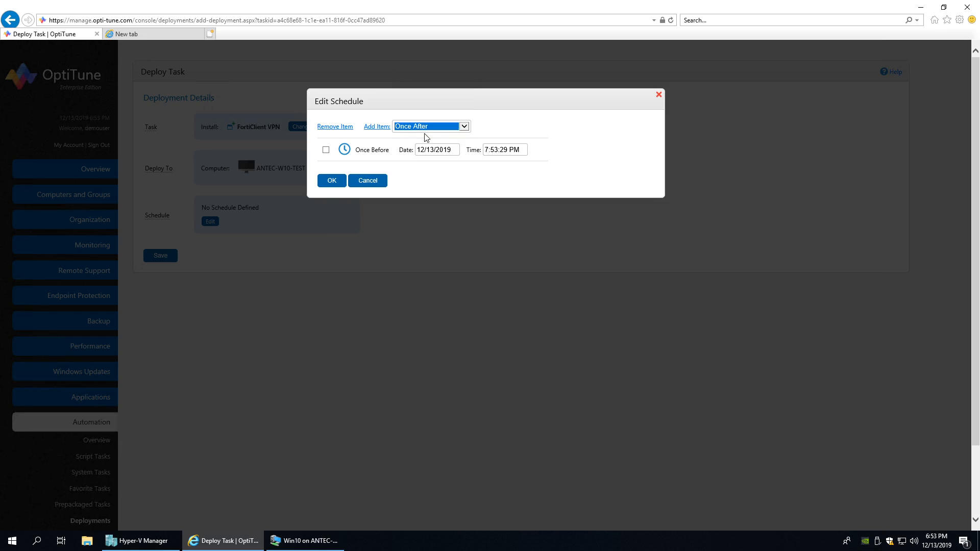
pyautogui.click(326, 150)
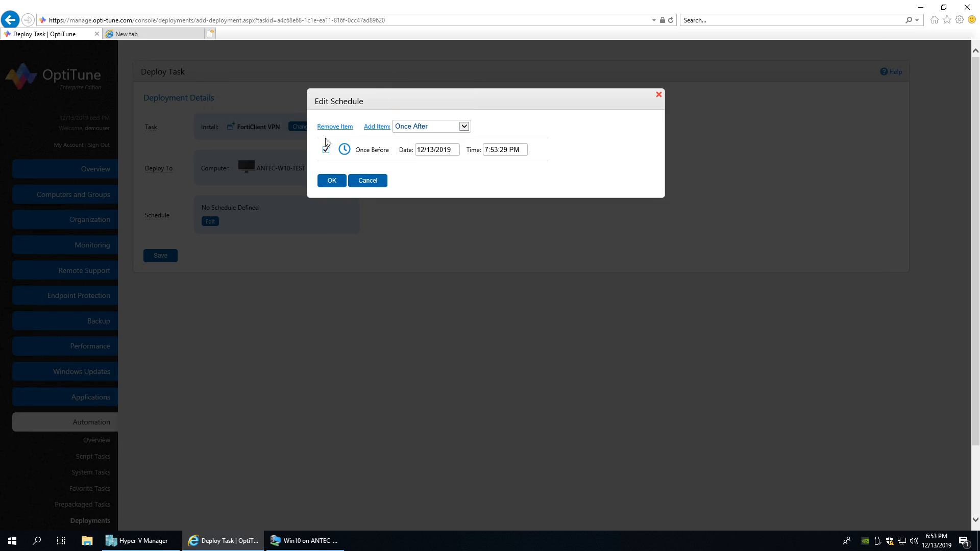
pyautogui.click(333, 127)
pyautogui.click(374, 127)
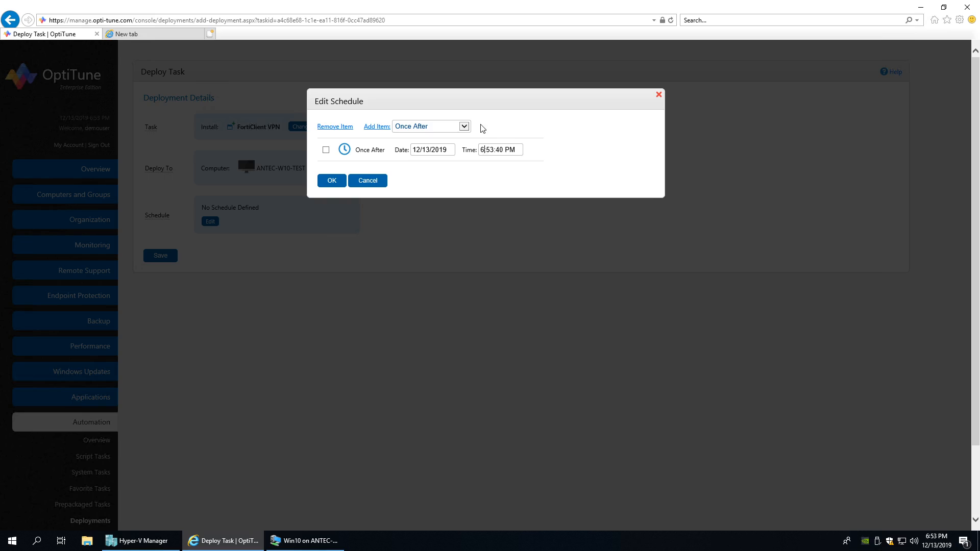
pyautogui.press('BackSpace')
pyautogui.write('5')
pyautogui.click(332, 181)
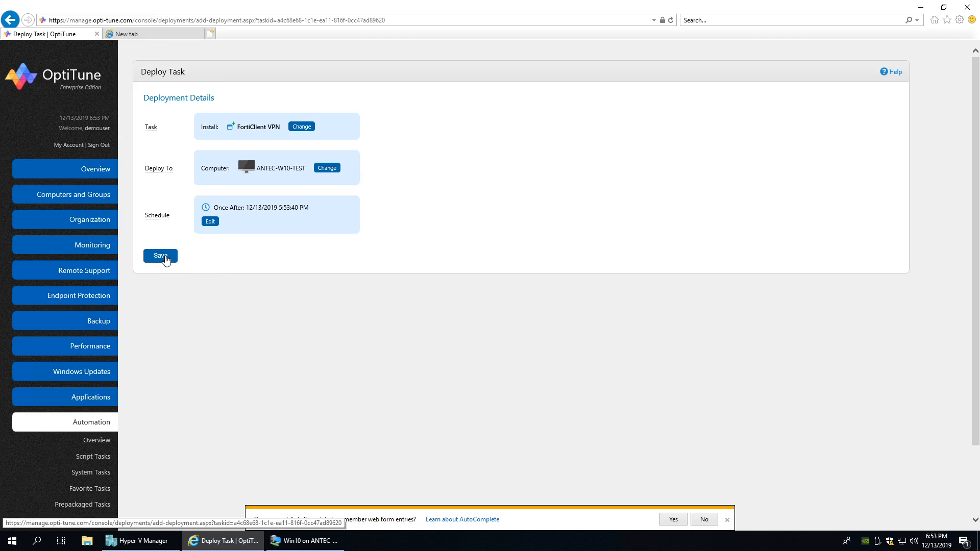
# - Save the FortiClient VPN deployment and go to the Computers list
pyautogui.click(164, 256)
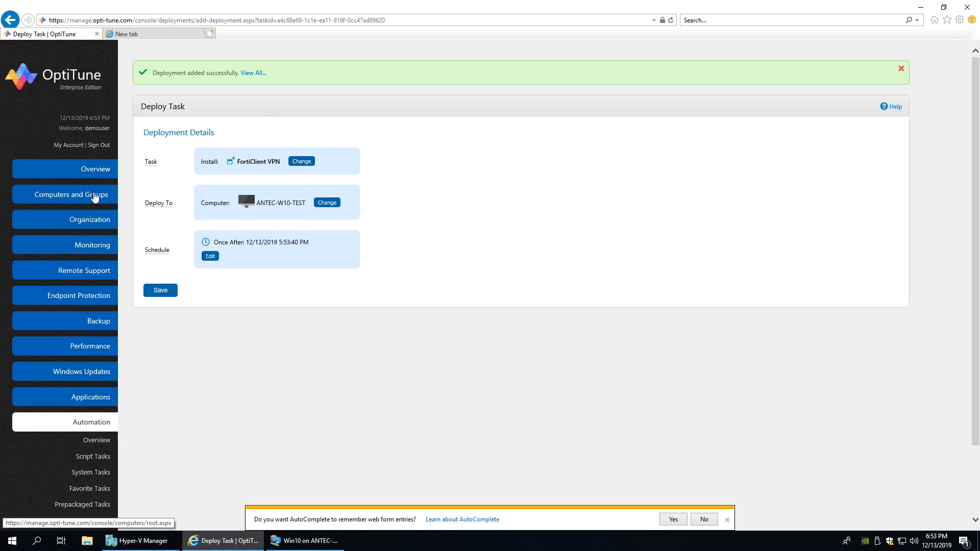
pyautogui.click(94, 197)
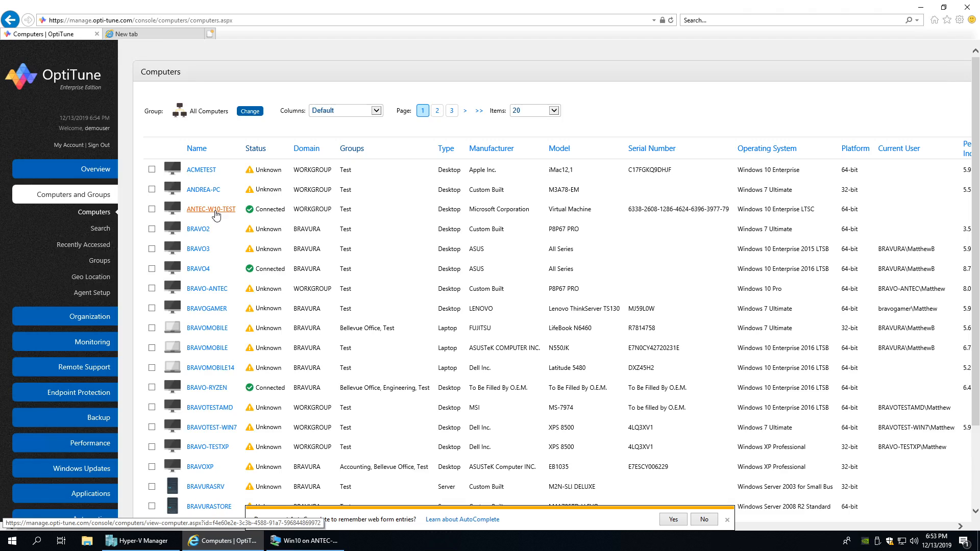
# - Open ANTEC-W10-TEST's details, check its running Install: FortiClient VPN task, and view the Agent Log
pyautogui.click(216, 215)
pyautogui.scroll(-3, 283, 306)
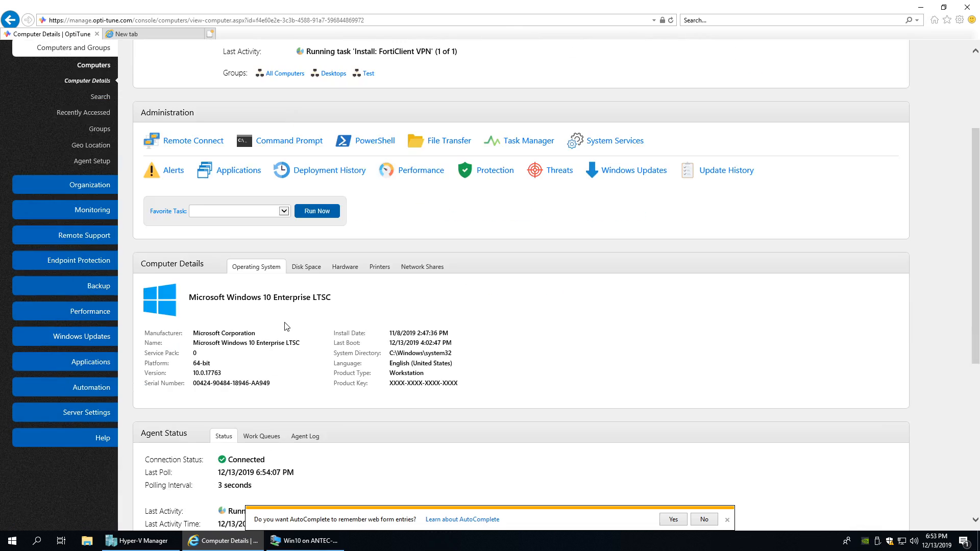
pyautogui.scroll(-4, 287, 327)
pyautogui.moveTo(276, 291); pyautogui.dragTo(373, 291)
pyautogui.click(263, 216)
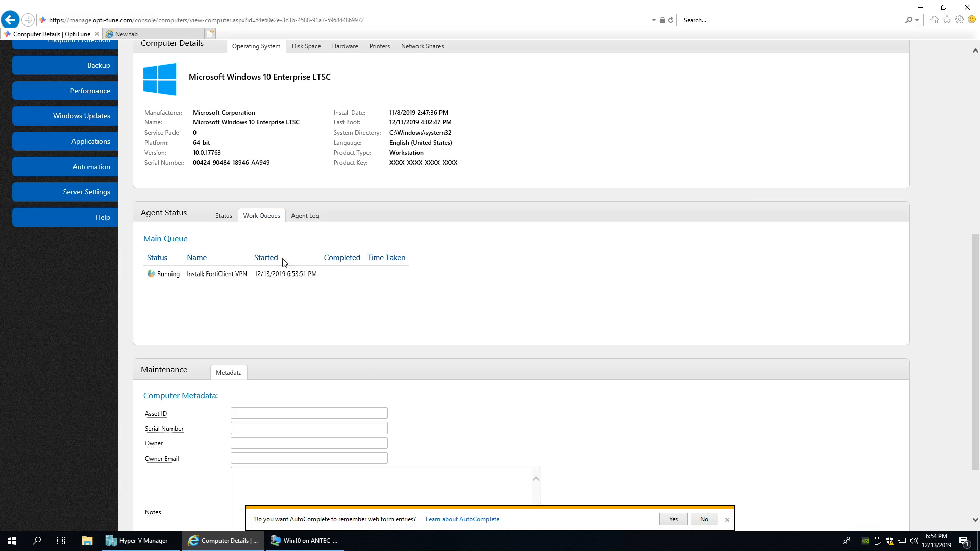
pyautogui.click(231, 216)
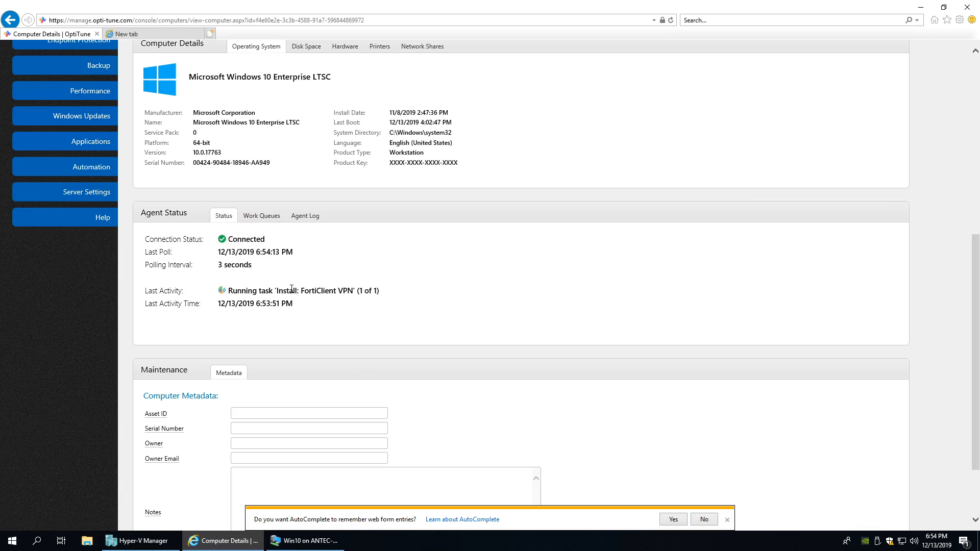
pyautogui.click(308, 216)
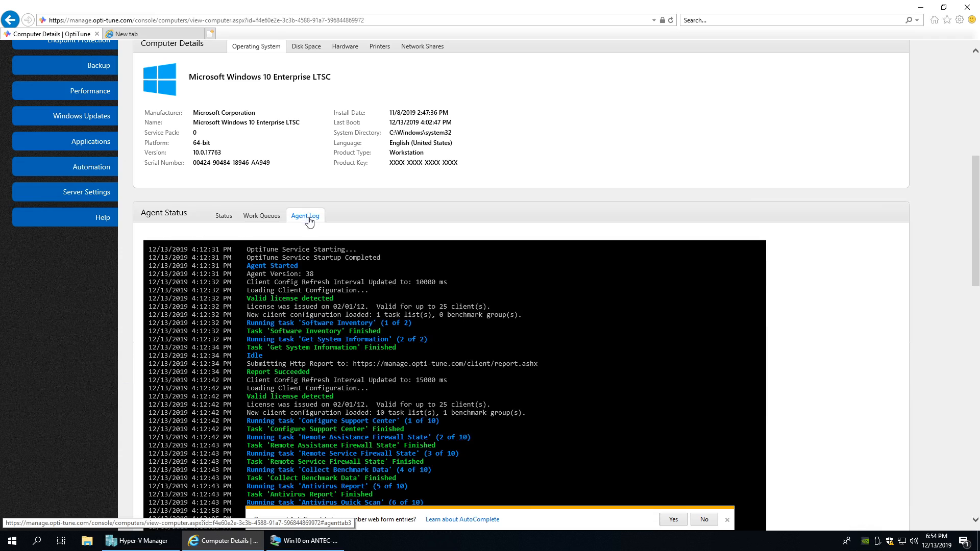
# - Read the agent log down to the FortiClientVPNSetup_6.2.0_x64.exe download and dismiss the AutoComplete prompt
pyautogui.scroll(-10, 309, 255)
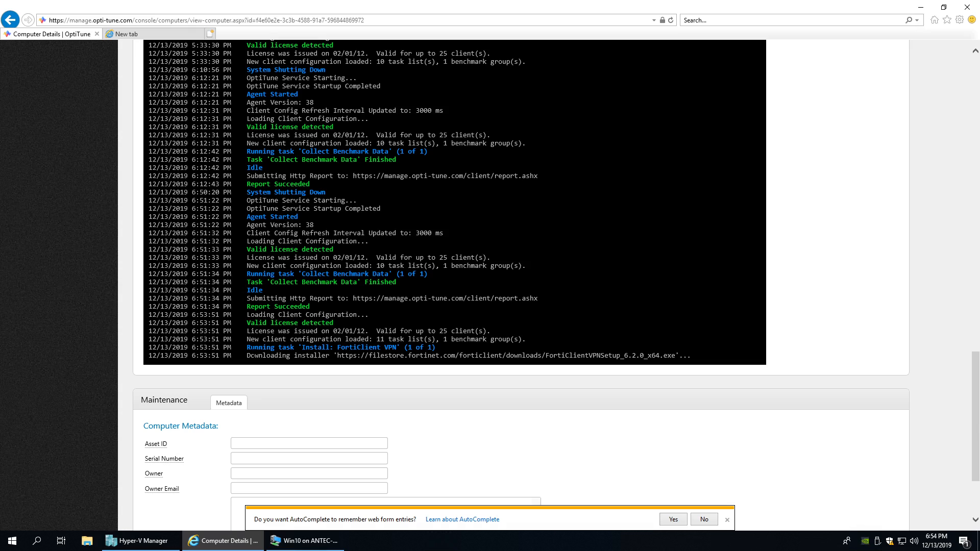
pyautogui.scroll(15, 455, 256)
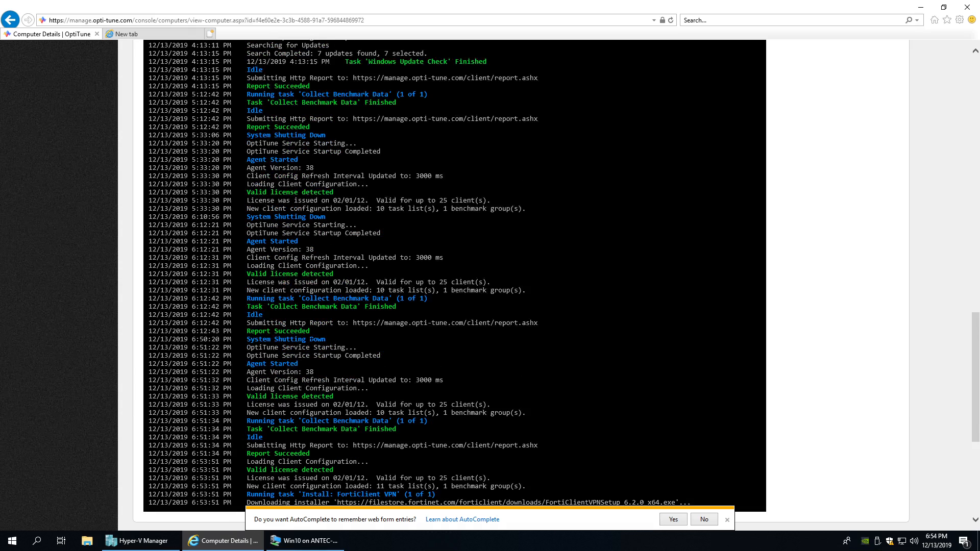
pyautogui.scroll(-15, 306, 343)
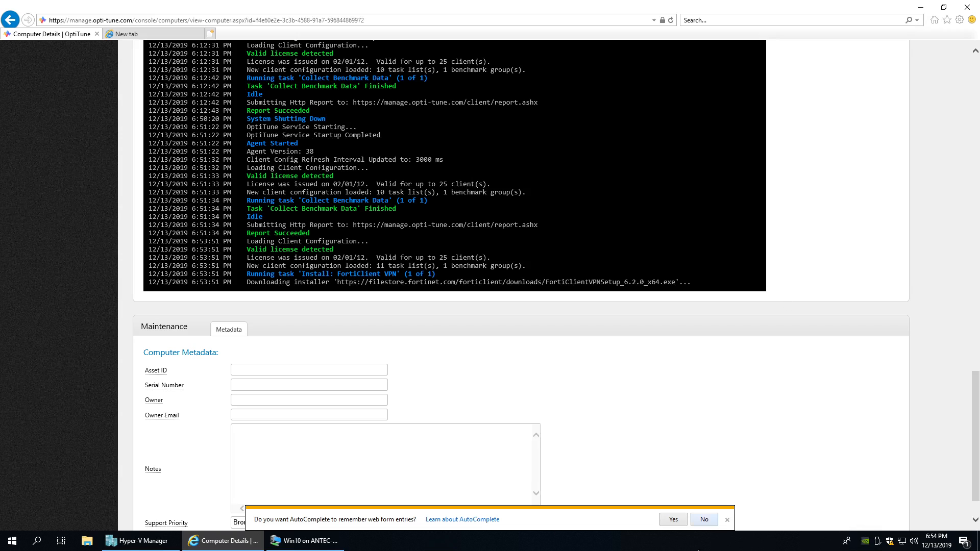
pyautogui.click(704, 520)
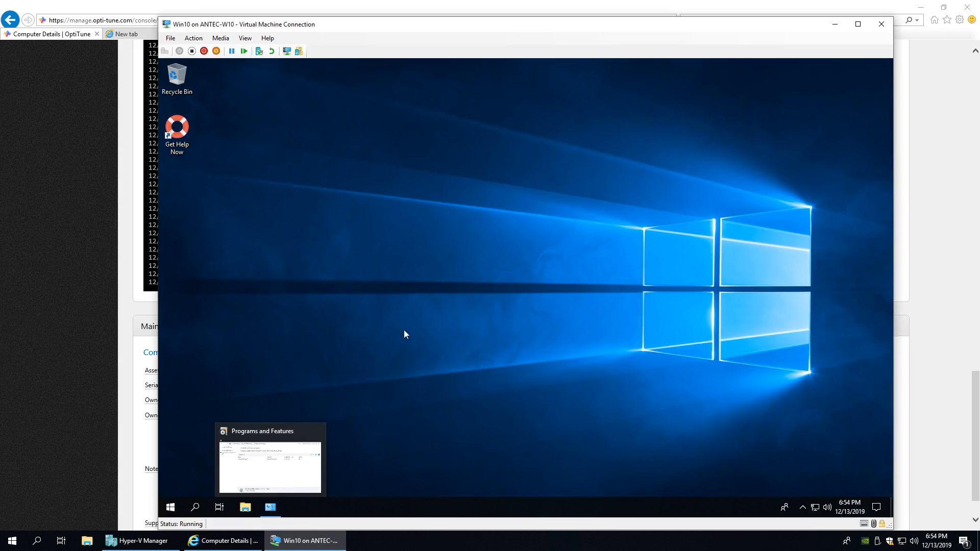
# - Show Task Manager's detailed process list in the VM to find the FortiClient VPN setup process
pyautogui.moveTo(397, 30); pyautogui.dragTo(429, 23)
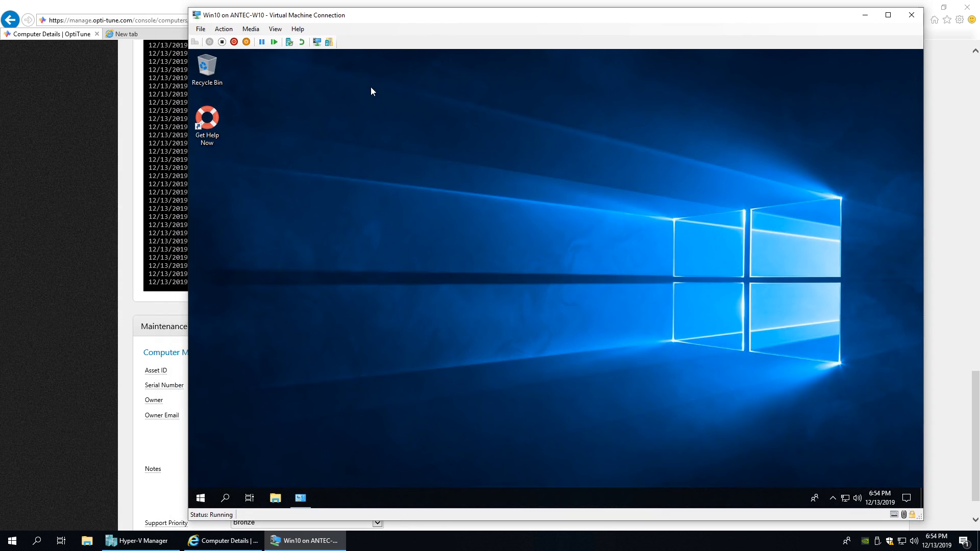
pyautogui.rightClick(415, 491)
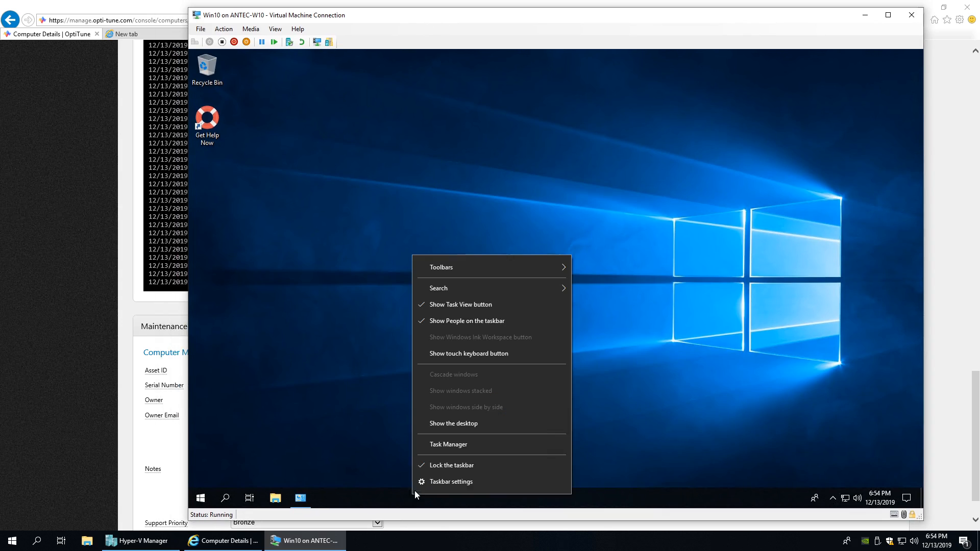
pyautogui.click(440, 443)
pyautogui.click(303, 302)
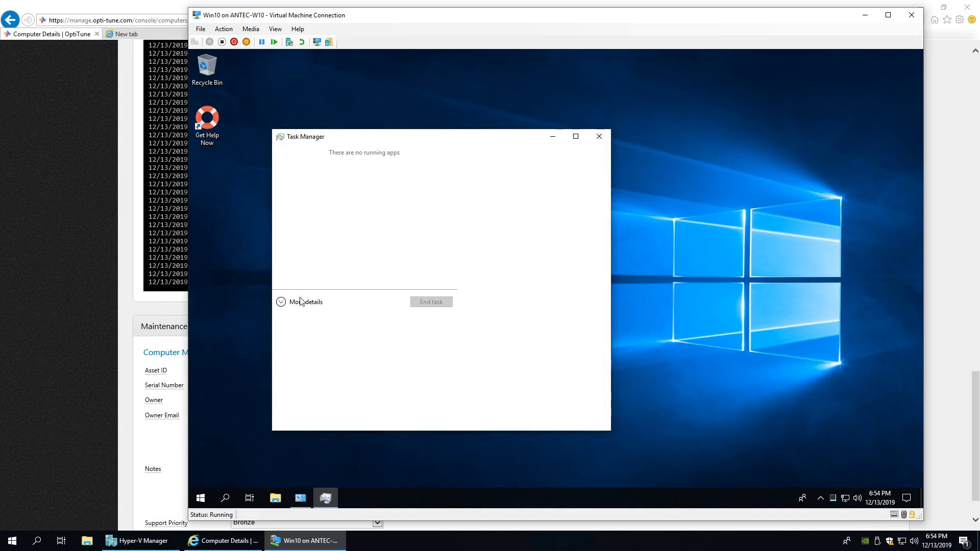
pyautogui.click(436, 162)
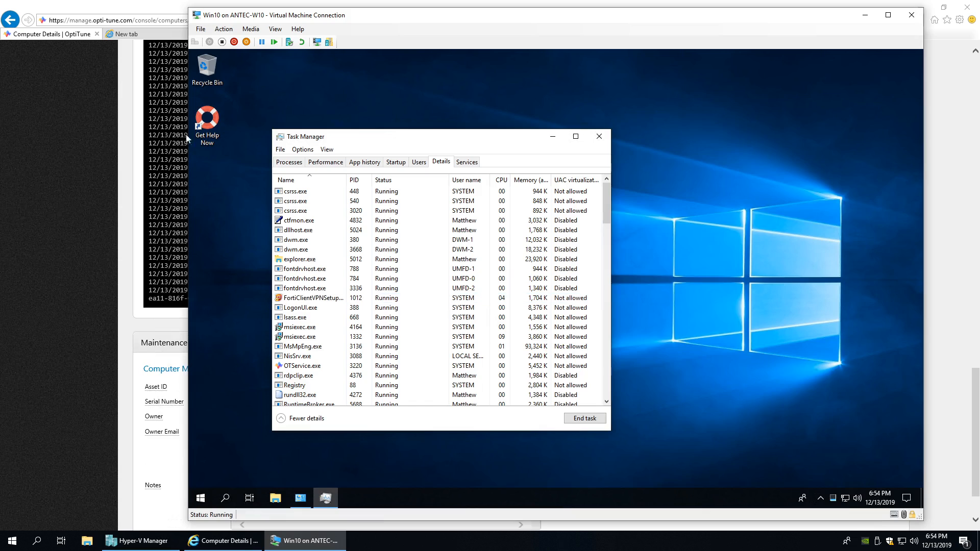
pyautogui.click(162, 12)
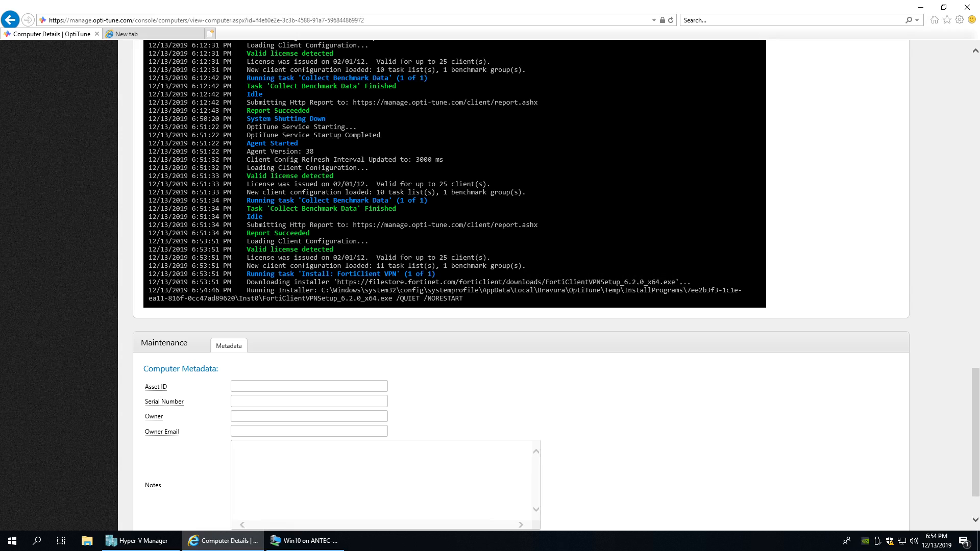
pyautogui.moveTo(393, 299); pyautogui.dragTo(461, 299)
pyautogui.click(577, 261)
# - Widen Task Manager's Name column in the VM to confirm FortiTray.exe and FortiSettings.exe are running
pyautogui.click(306, 541)
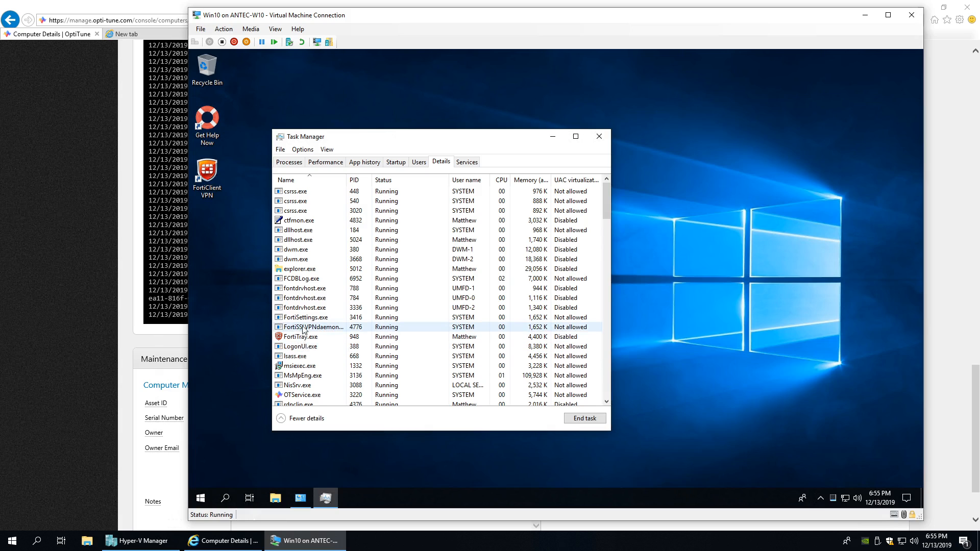
pyautogui.moveTo(348, 180); pyautogui.dragTo(391, 184)
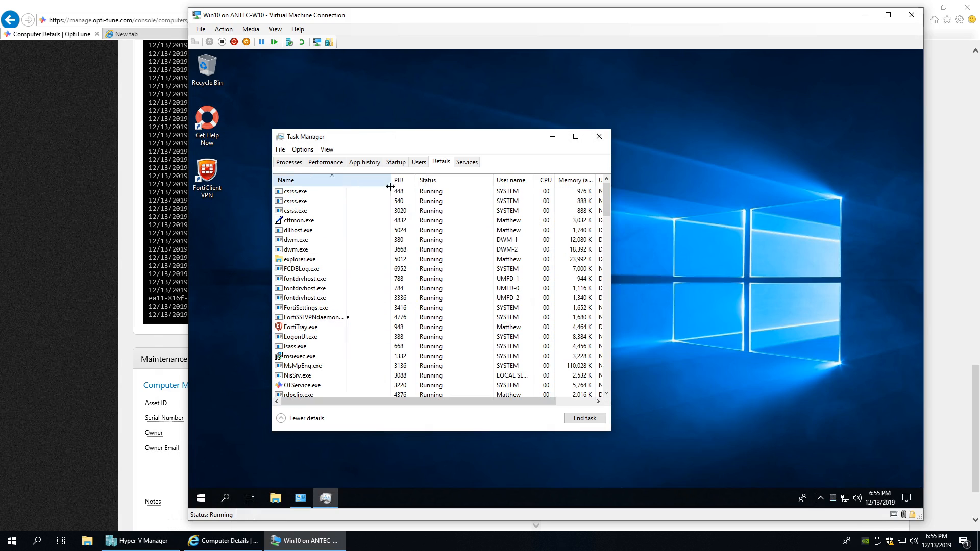
pyautogui.click(166, 259)
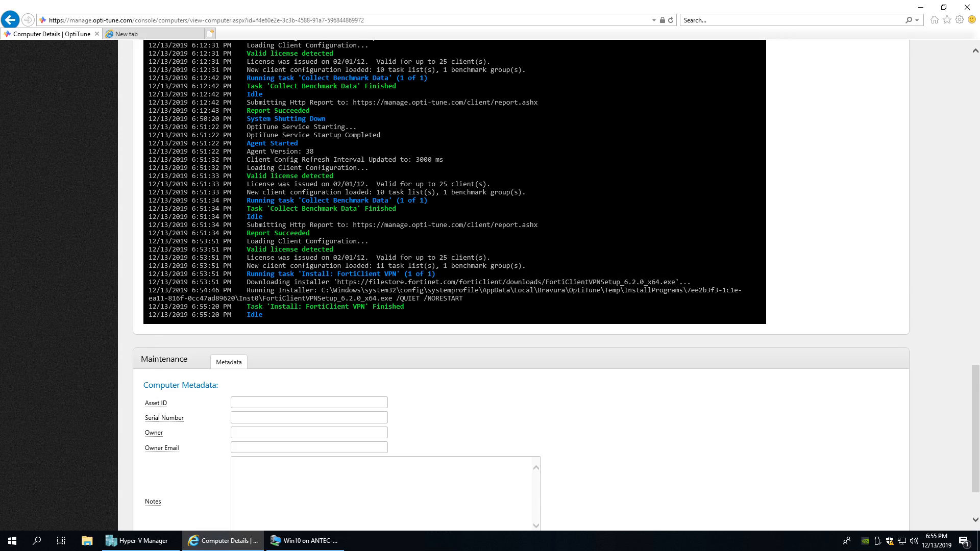
# - Highlight the agent log line reporting Install: FortiClient VPN finished, then scroll back up
pyautogui.moveTo(247, 306); pyautogui.dragTo(404, 307)
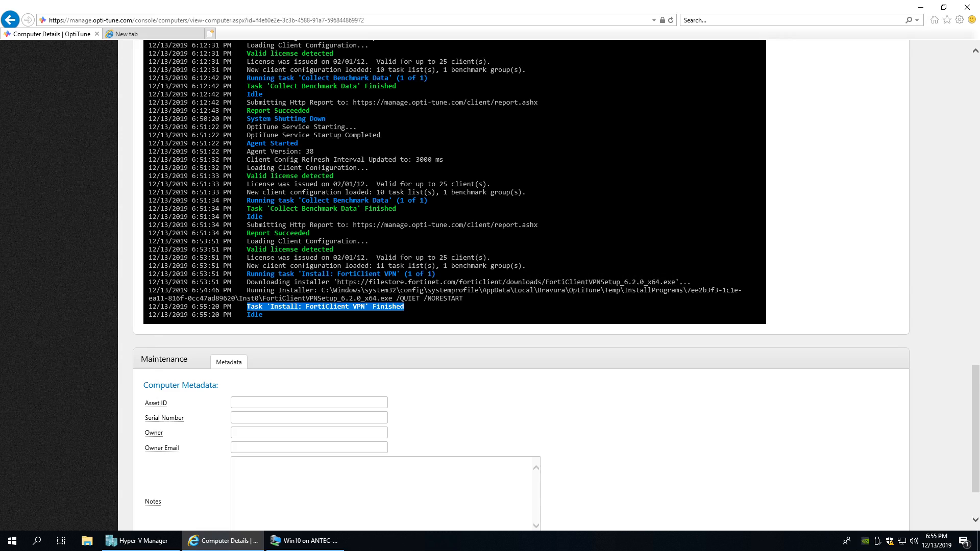
pyautogui.click(406, 307)
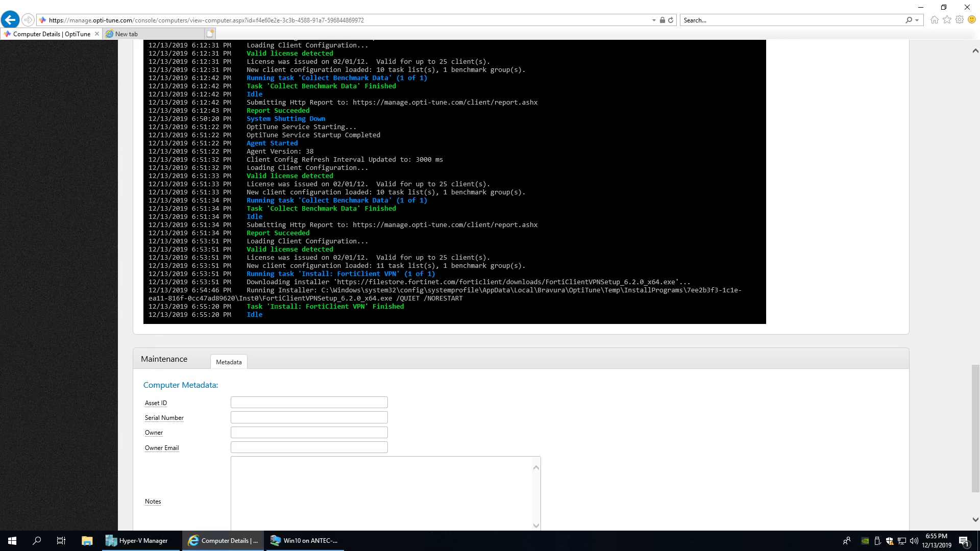
pyautogui.scroll(3, 521, 286)
pyautogui.scroll(15, 288, 336)
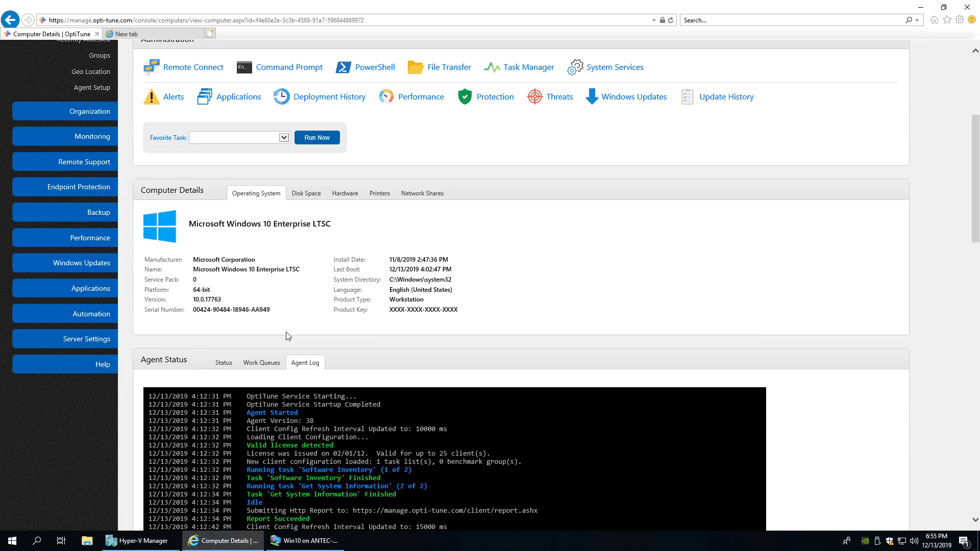
pyautogui.scroll(5, 285, 314)
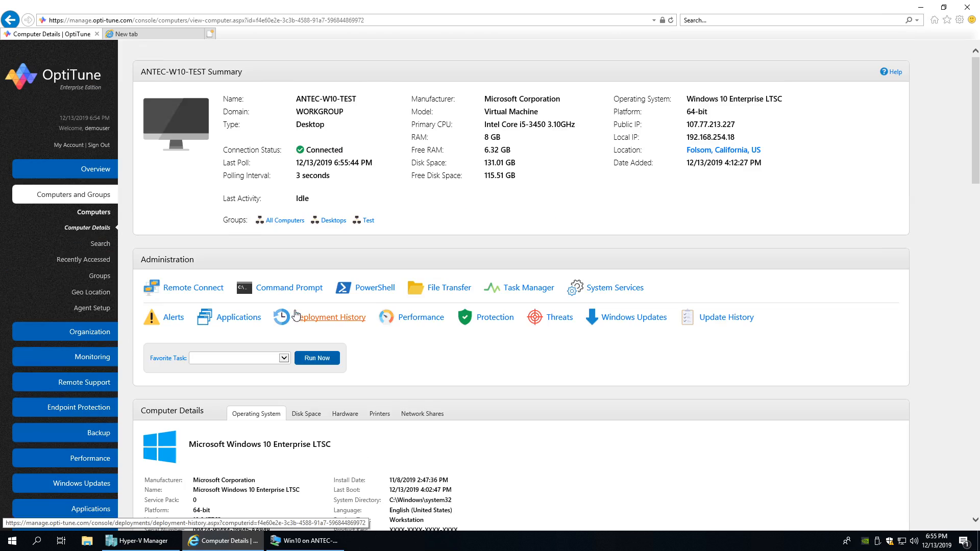
pyautogui.scroll(-4, 219, 327)
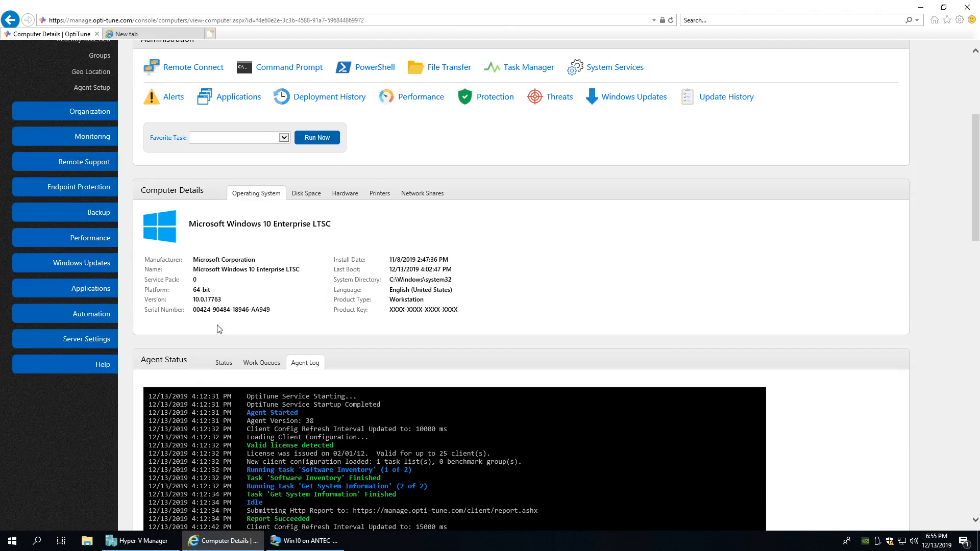
# - Open Automation > Deployments to see the FortiClient VPN install at 1 succeeded, 0 failed
pyautogui.click(94, 288)
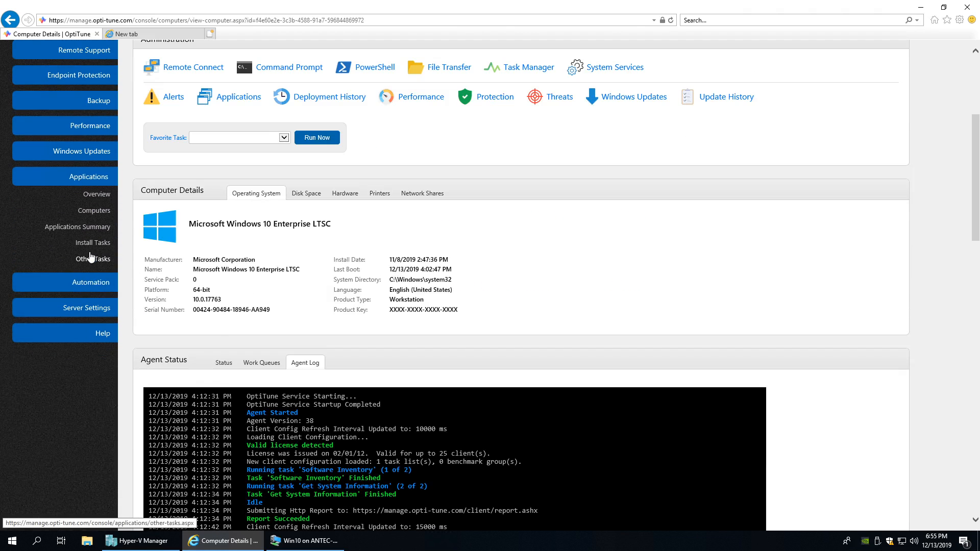
pyautogui.click(91, 282)
pyautogui.click(92, 301)
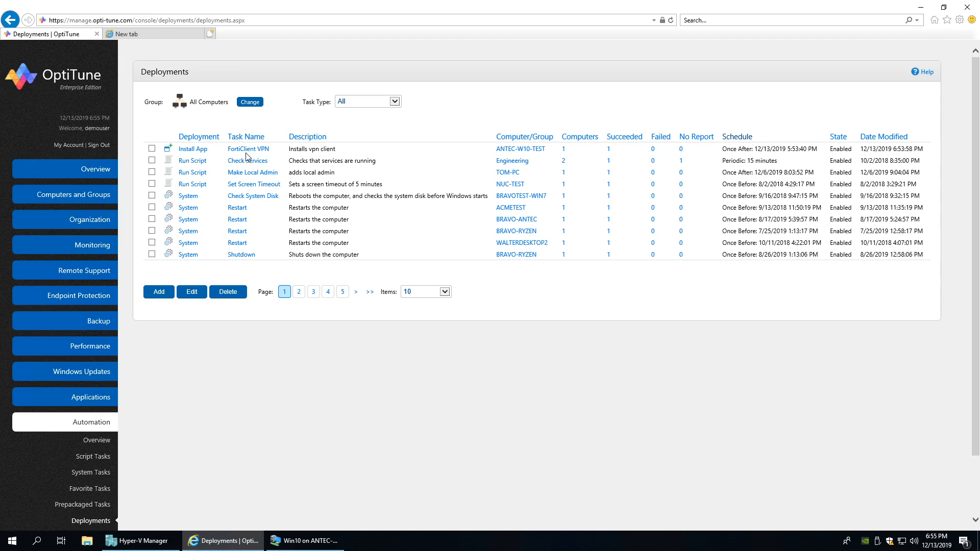
# - Open the succeeded FortiClient VPN result for ANTEC-W10-TEST showing exit code 0
pyautogui.click(609, 151)
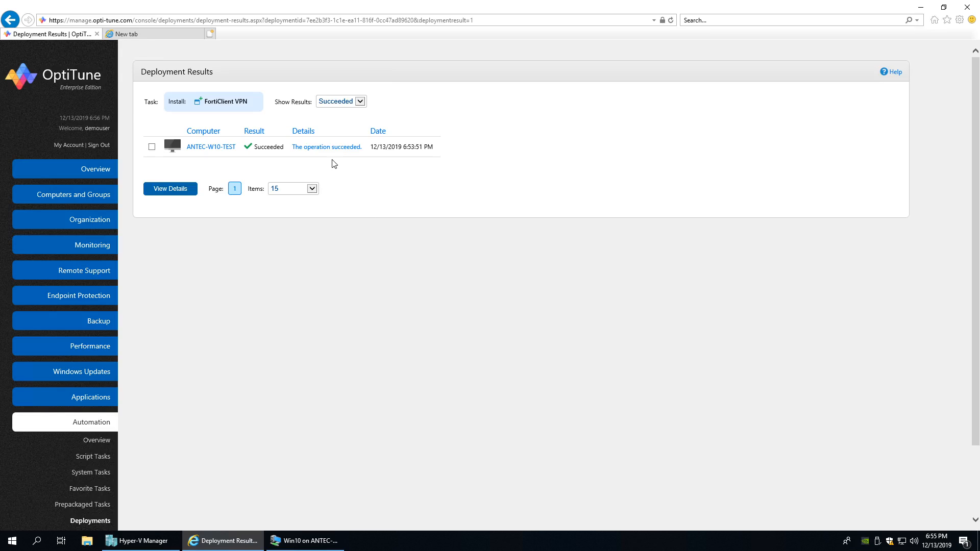
pyautogui.click(329, 148)
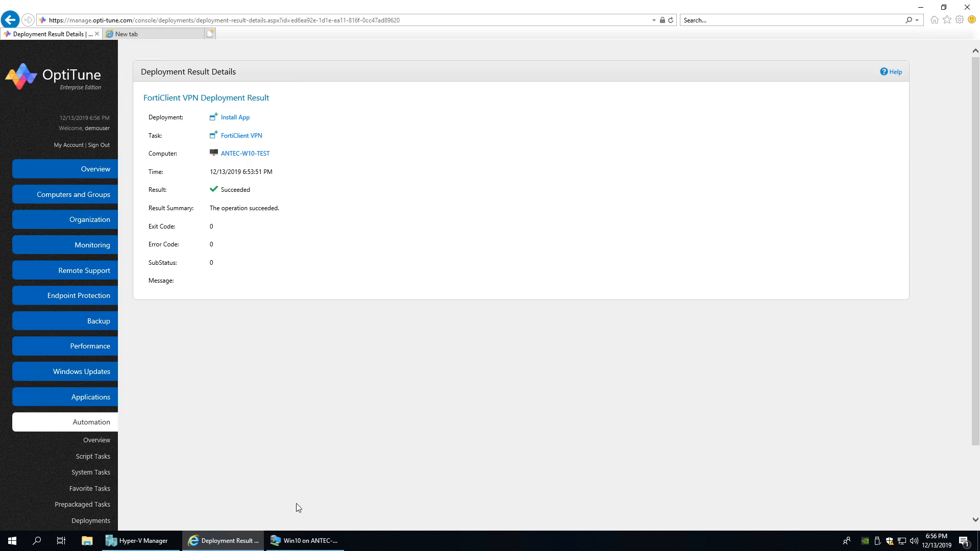
pyautogui.click(307, 540)
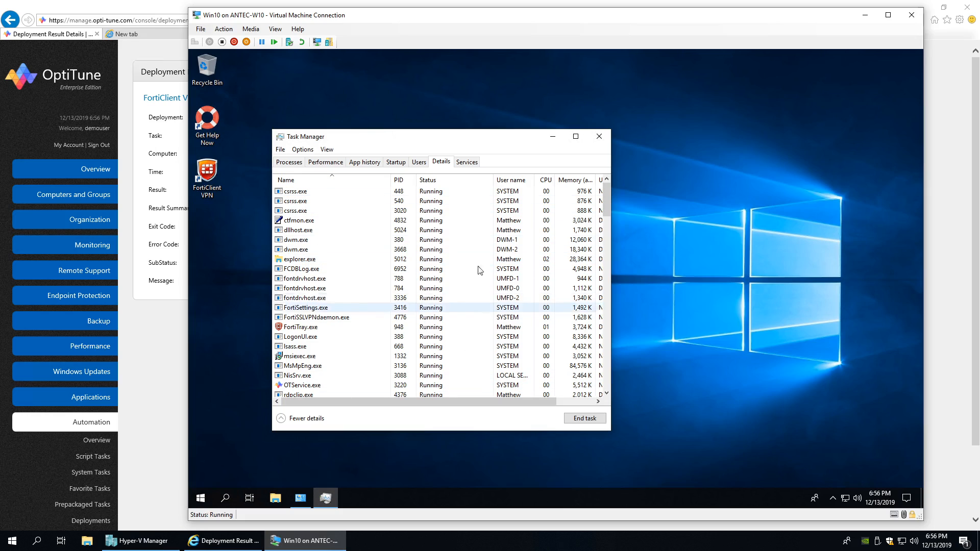
# - Launch FortiClient VPN from the VM desktop to its welcome screen, then close it
pyautogui.click(553, 137)
pyautogui.click(215, 178)
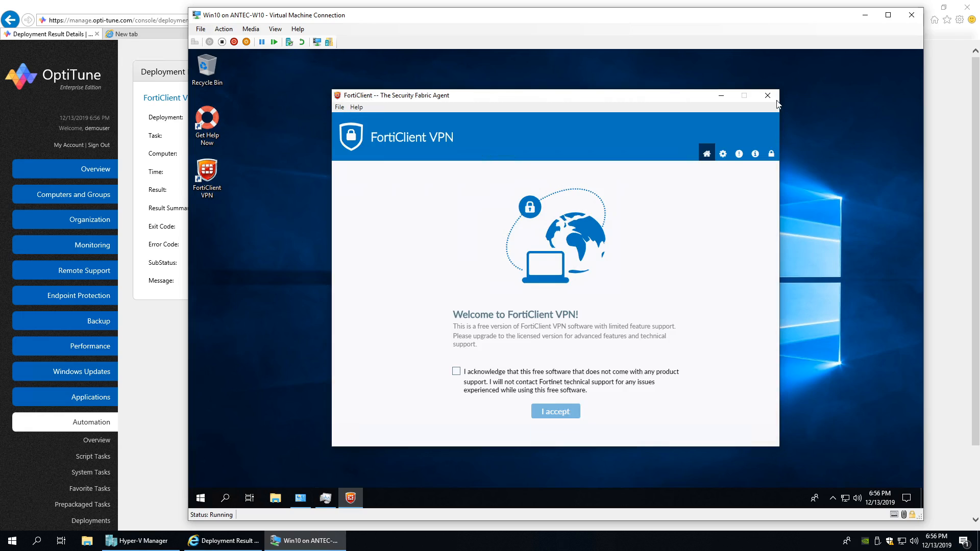
pyautogui.click(768, 95)
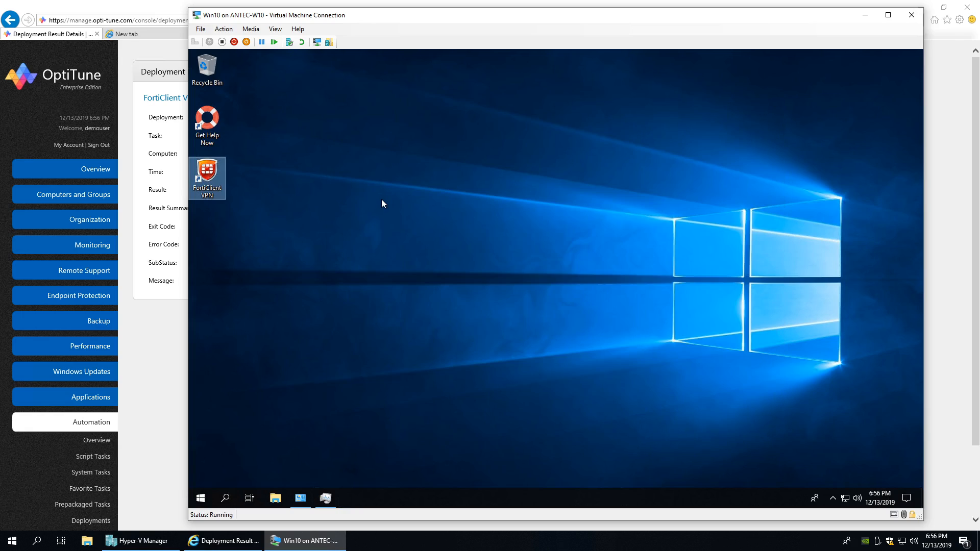
pyautogui.click(114, 8)
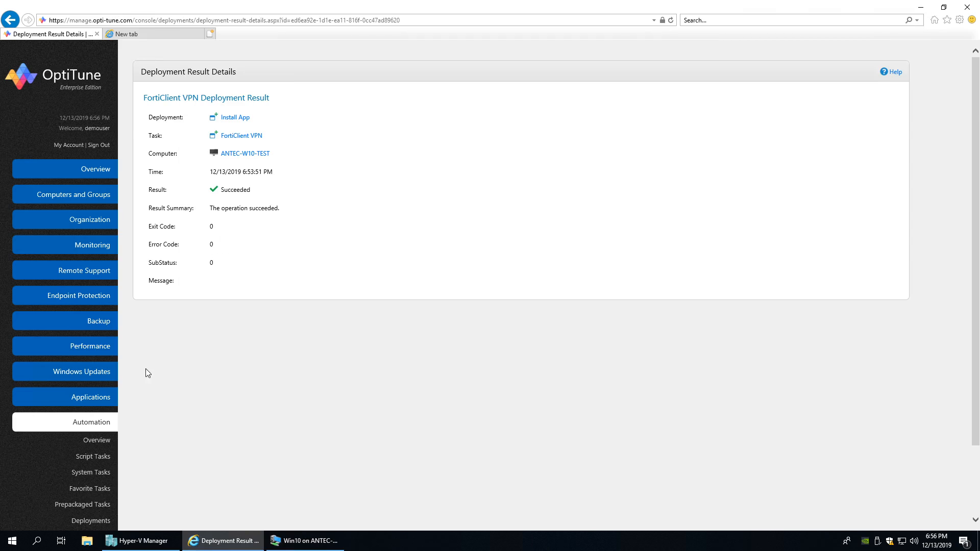
# - View the Automation Overview, then return to Deployments showing FortiClient VPN at 1 succeeded, 0 failed
pyautogui.scroll(-2, 146, 368)
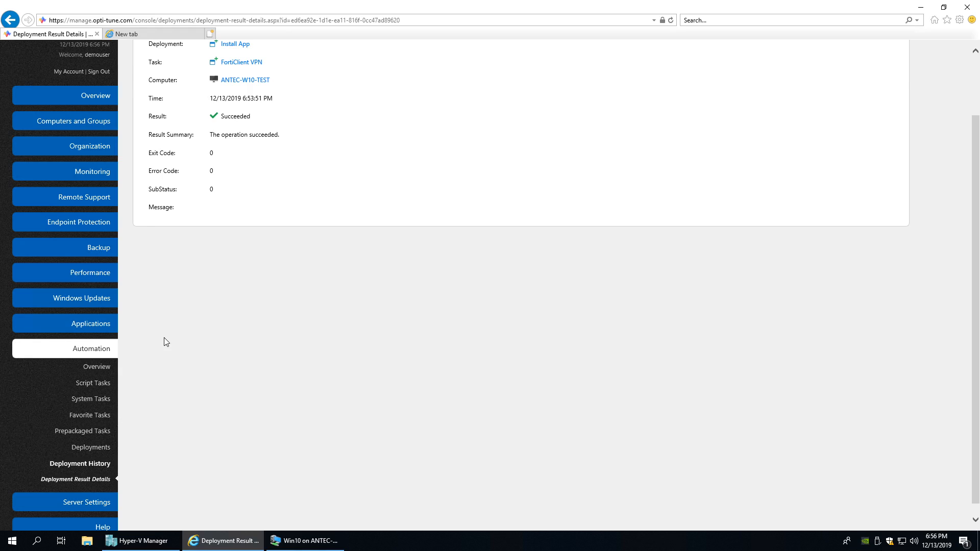
pyautogui.scroll(2, 160, 340)
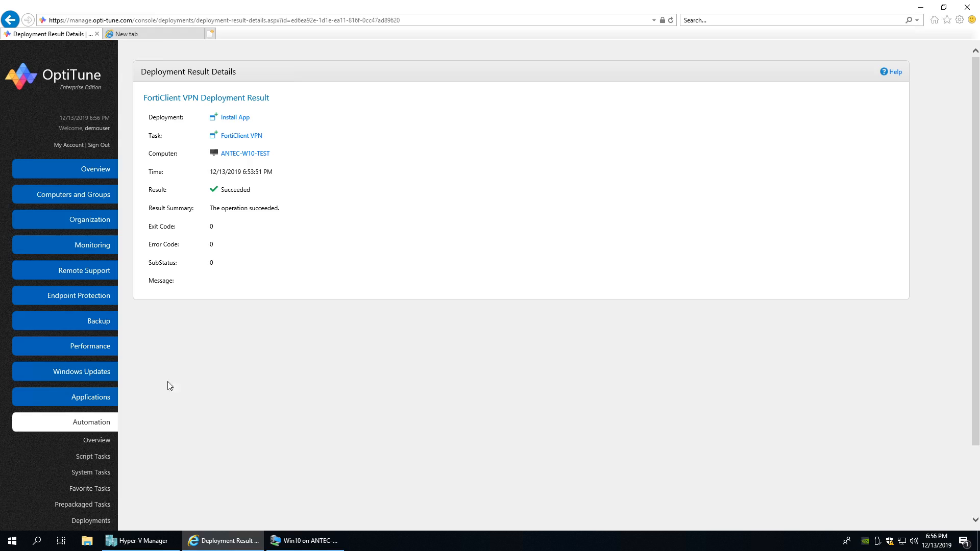
pyautogui.scroll(-2, 174, 372)
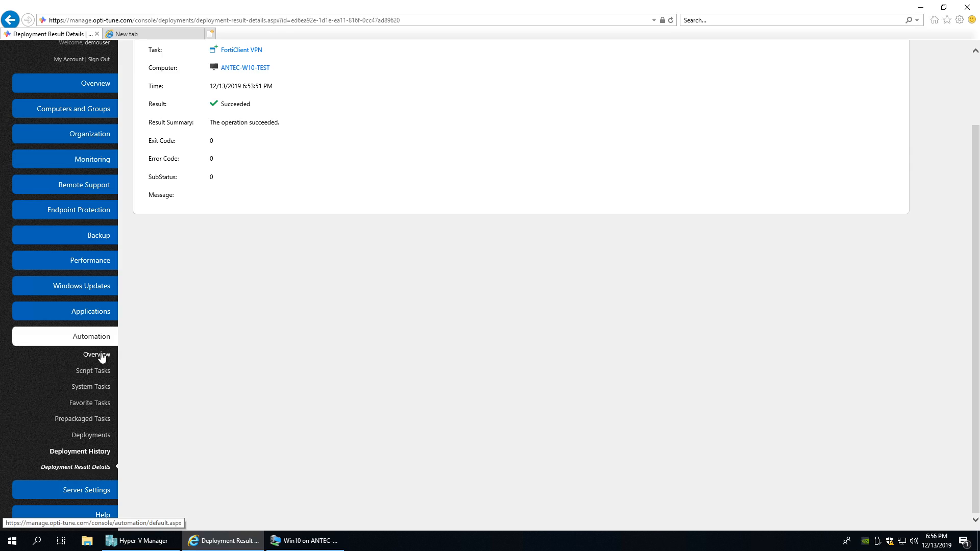
pyautogui.click(101, 374)
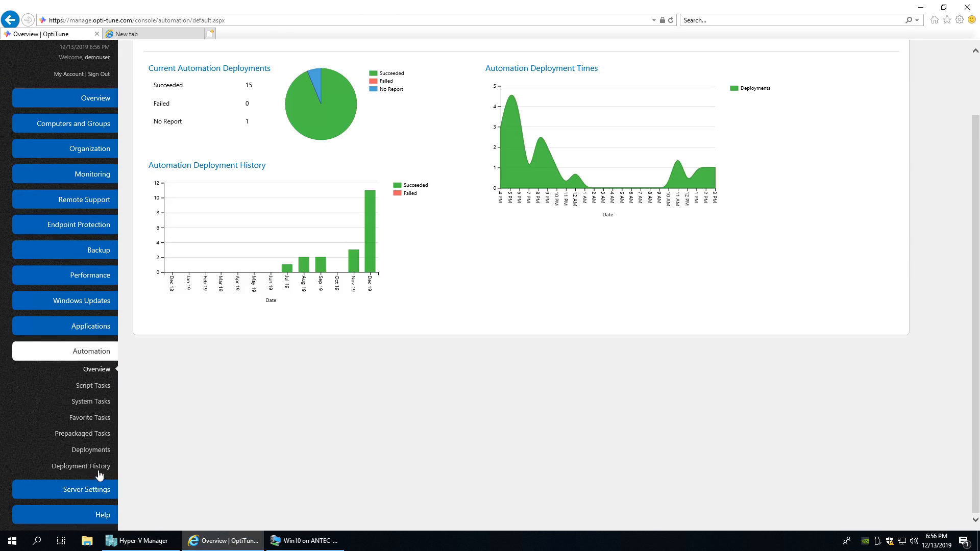
pyautogui.click(94, 450)
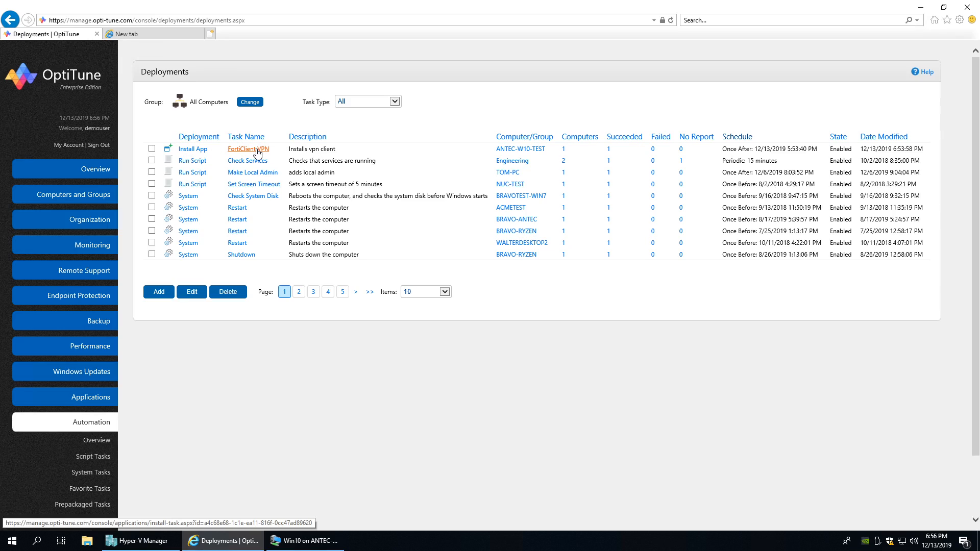
# - Open the FortiClient VPN install task and review its MSI product GUID, download location and setup file path
pyautogui.click(257, 152)
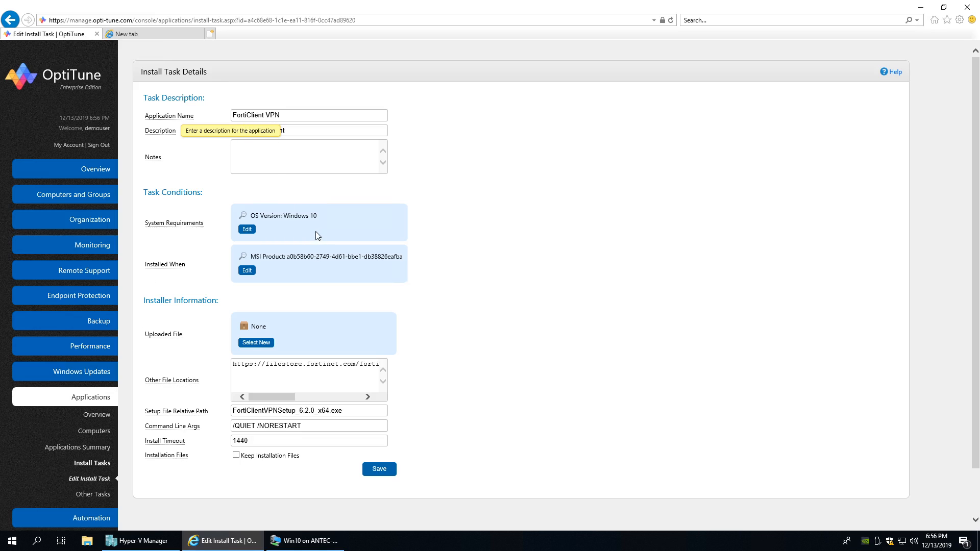
pyautogui.moveTo(263, 257); pyautogui.dragTo(403, 257)
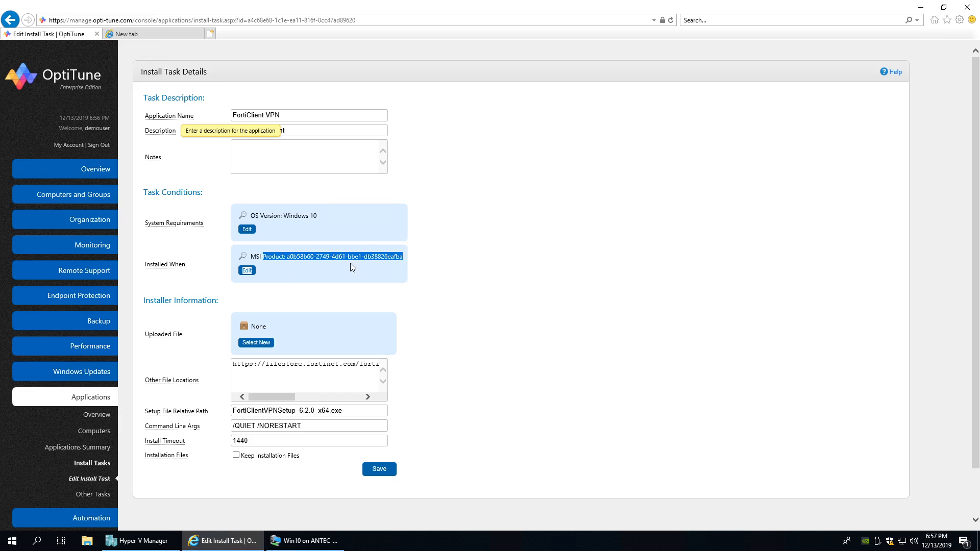
pyautogui.click(272, 260)
pyautogui.moveTo(287, 256); pyautogui.dragTo(397, 258)
pyautogui.moveTo(234, 364); pyautogui.dragTo(431, 369)
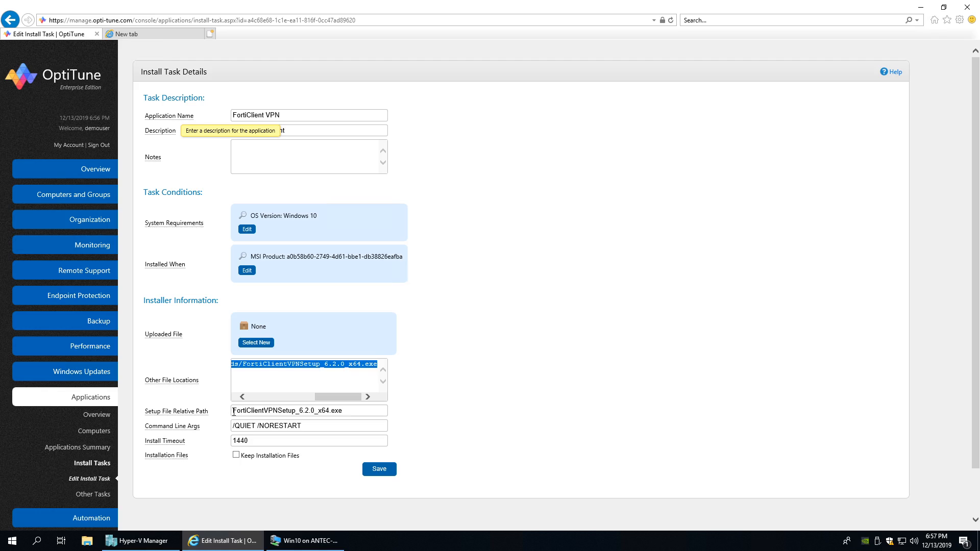
pyautogui.moveTo(234, 412); pyautogui.dragTo(343, 412)
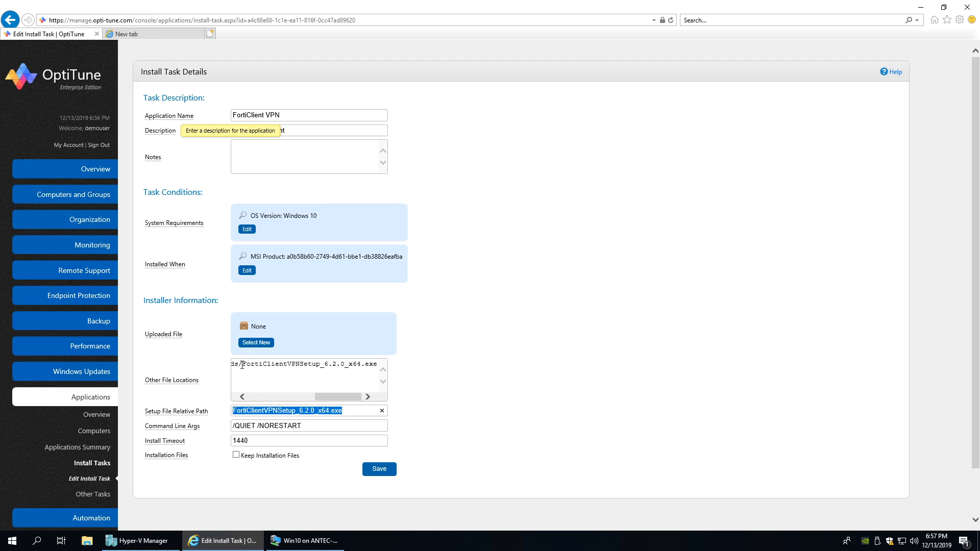
pyautogui.moveTo(242, 364); pyautogui.dragTo(384, 360)
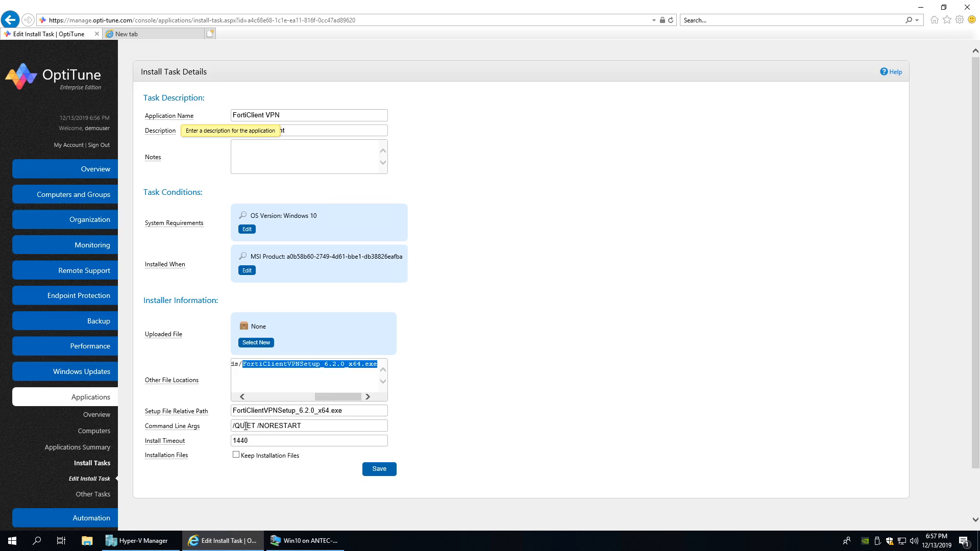